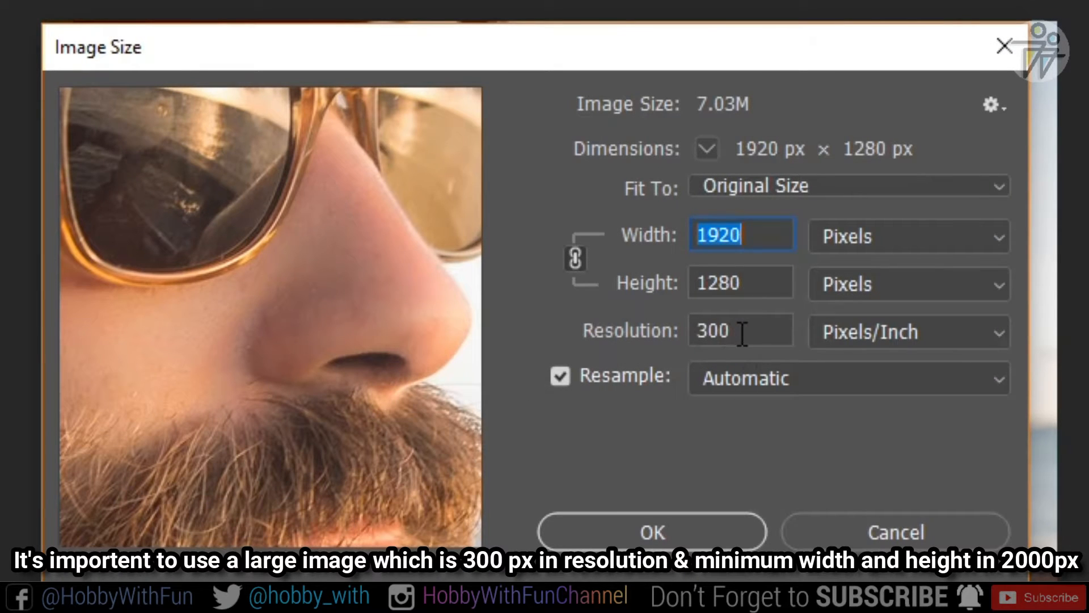
- Resize the image to a height of 2000 pixels, keeping the resolution at 300 pixels/inch
left_click_drag(742, 333, 661, 323)
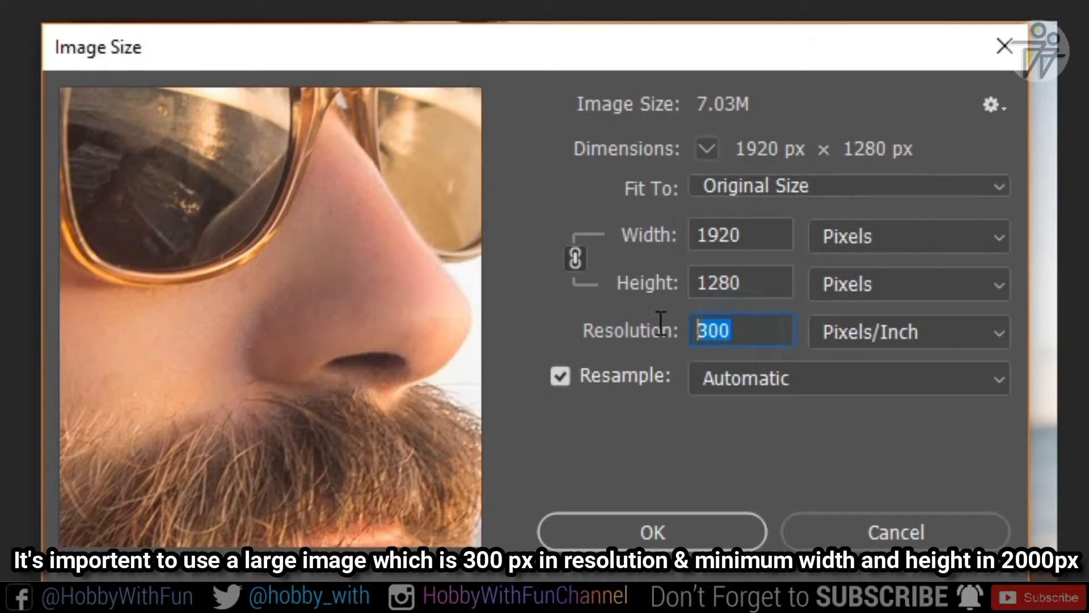
left_click(751, 284)
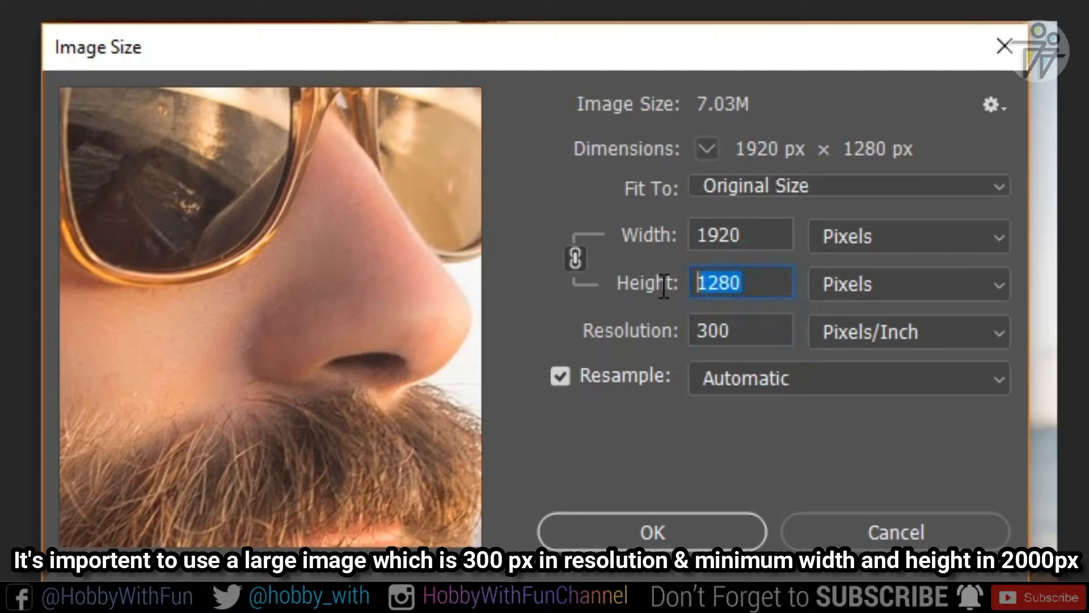
type("2000")
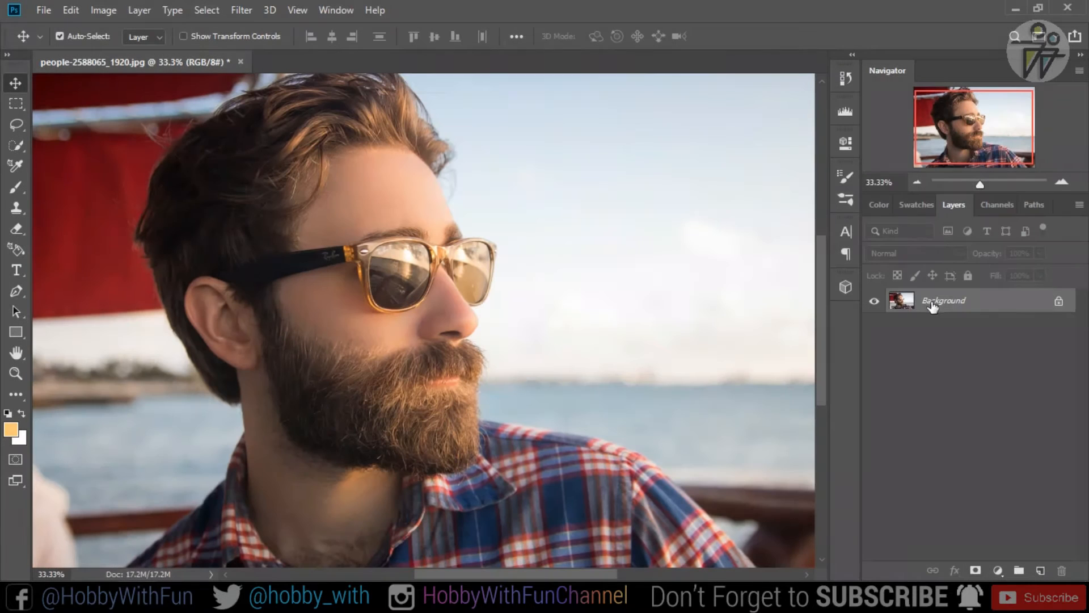
- Duplicate the Background layer as Background copy and hide the original Background layer
right_click(927, 303)
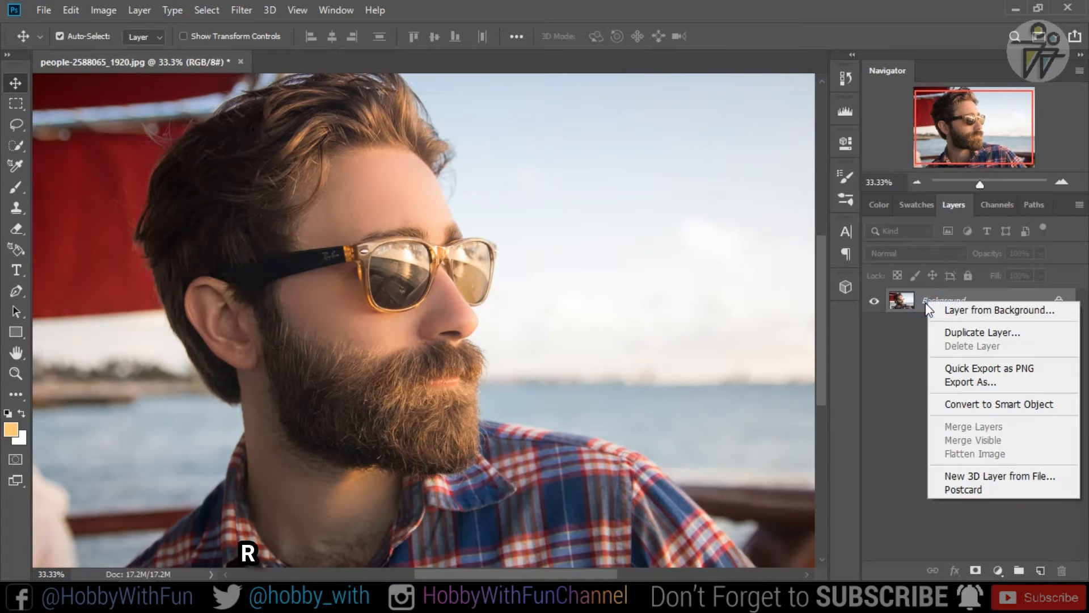
left_click(959, 334)
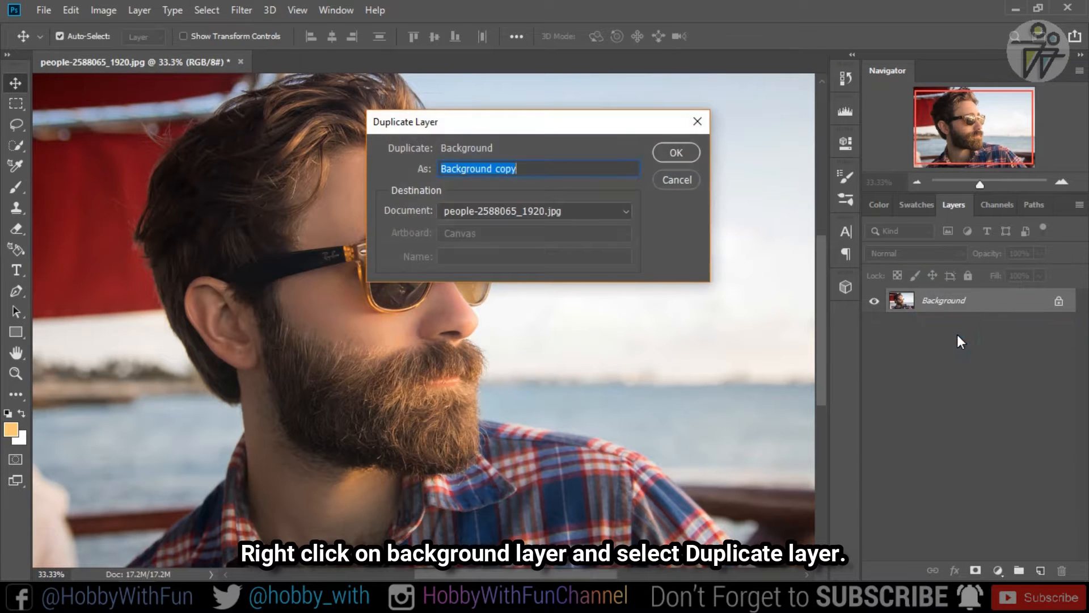
left_click(668, 154)
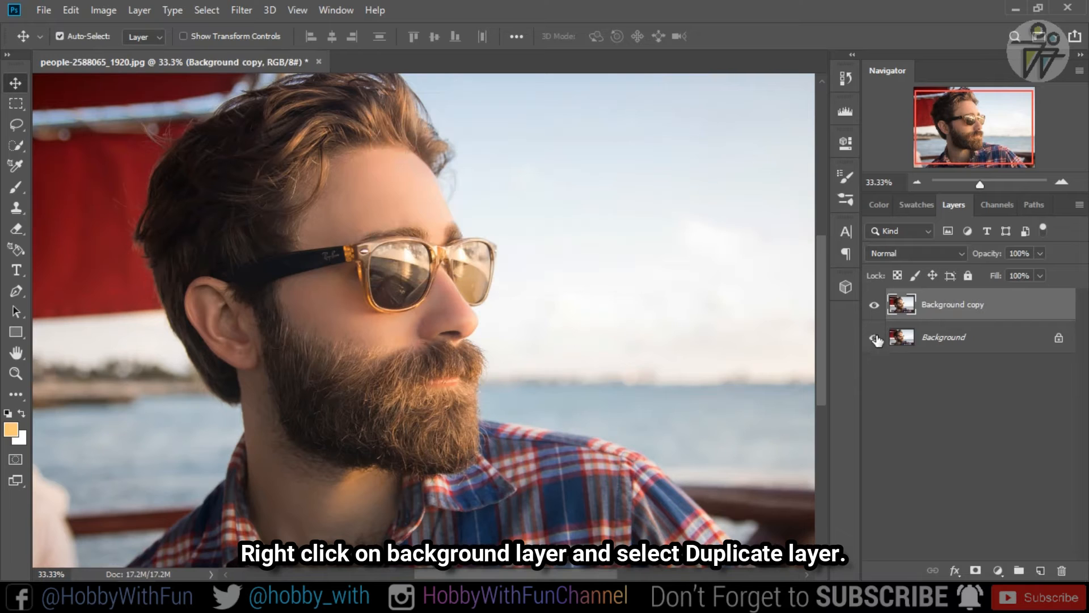
left_click(875, 338)
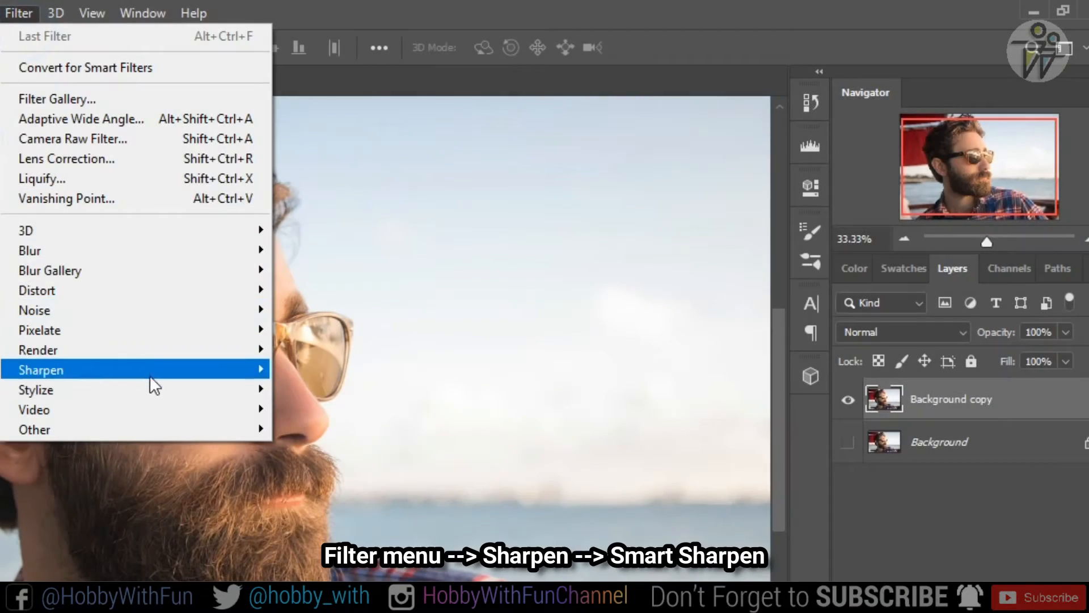
- Apply Smart Sharpen to the copied layer with Amount 240%, Radius 3.0 px, Reduce Noise 30% and Remove set to Gaussian Blur
mouse_move(151, 372)
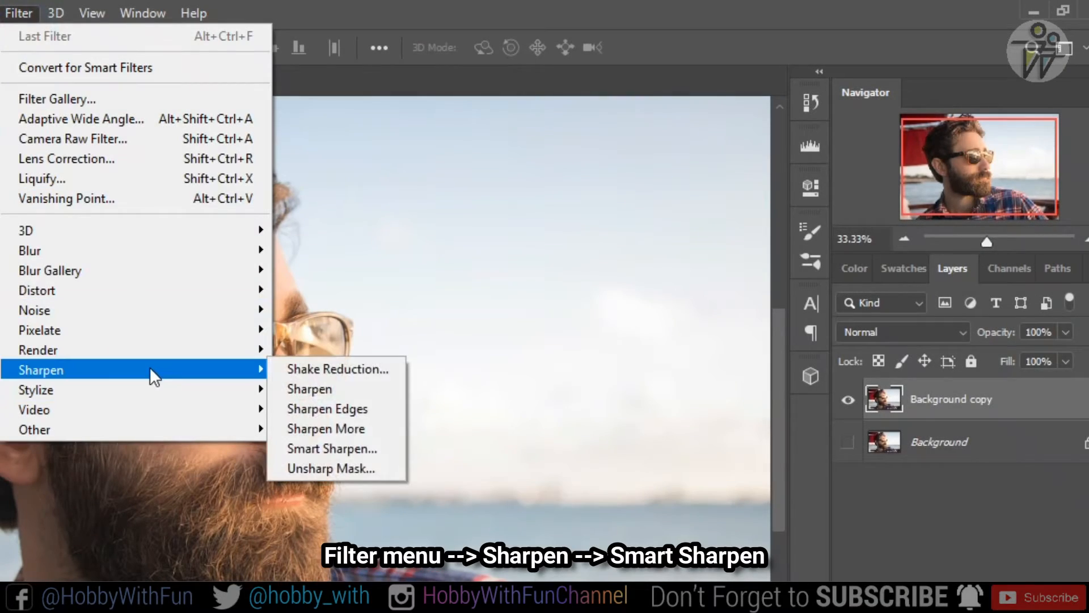
left_click(358, 451)
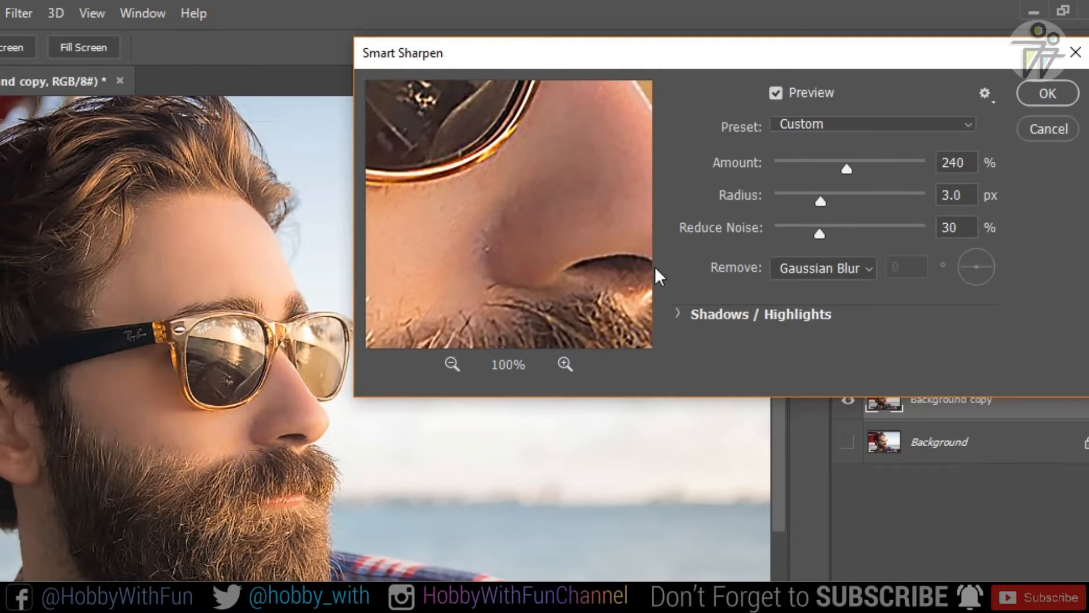
left_click(970, 165)
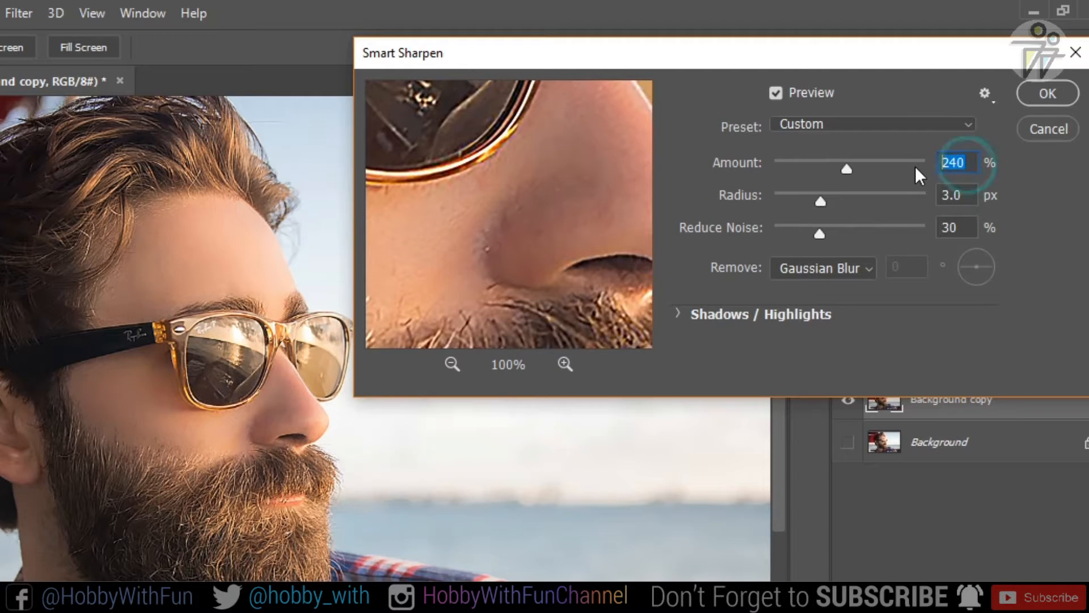
left_click(969, 197)
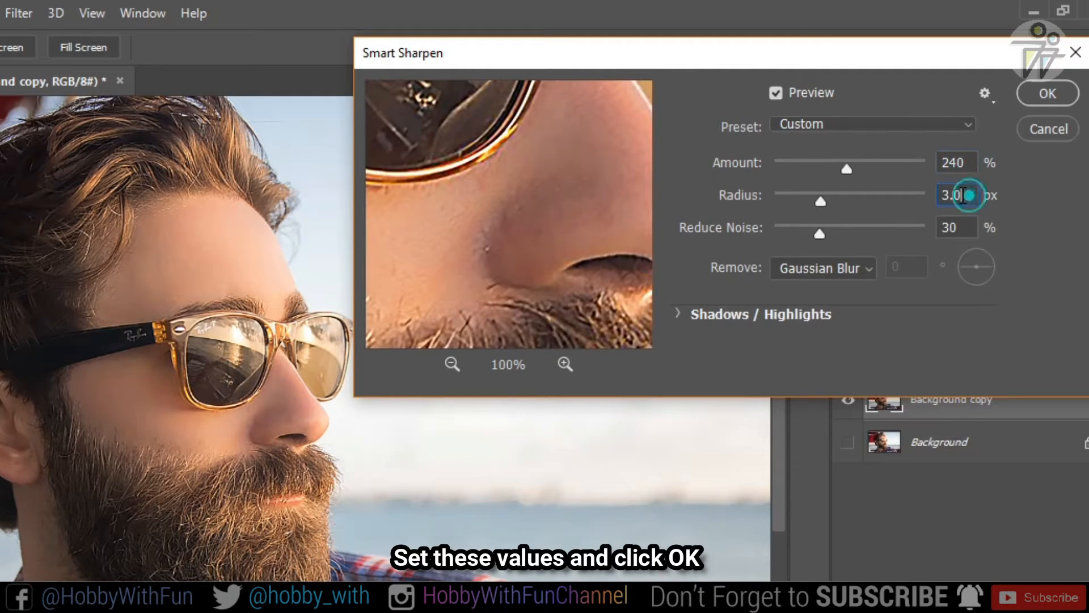
left_click(966, 229)
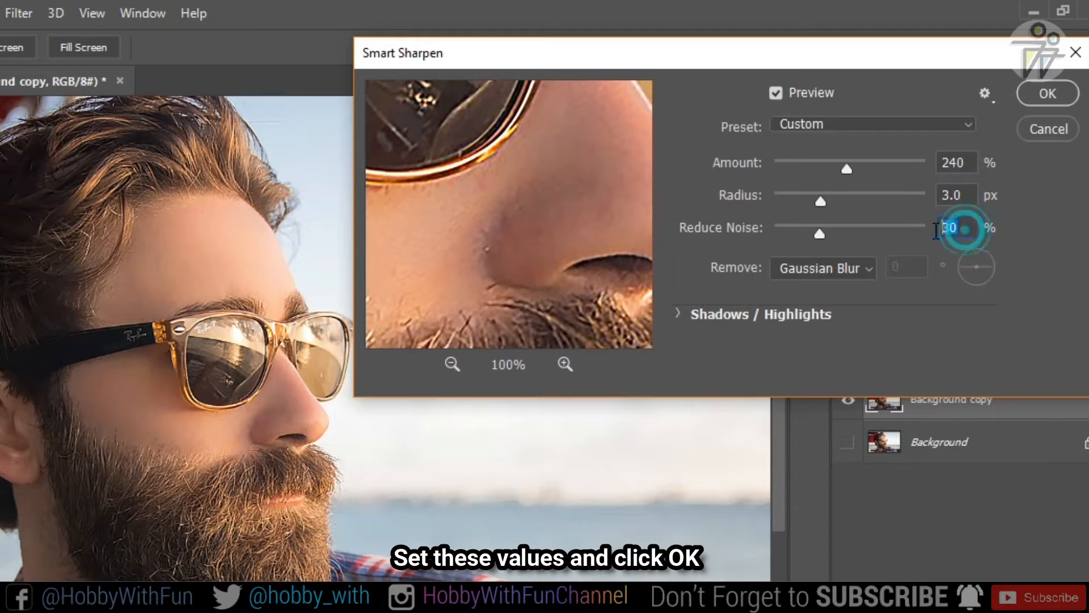
left_click(863, 270)
left_click(860, 284)
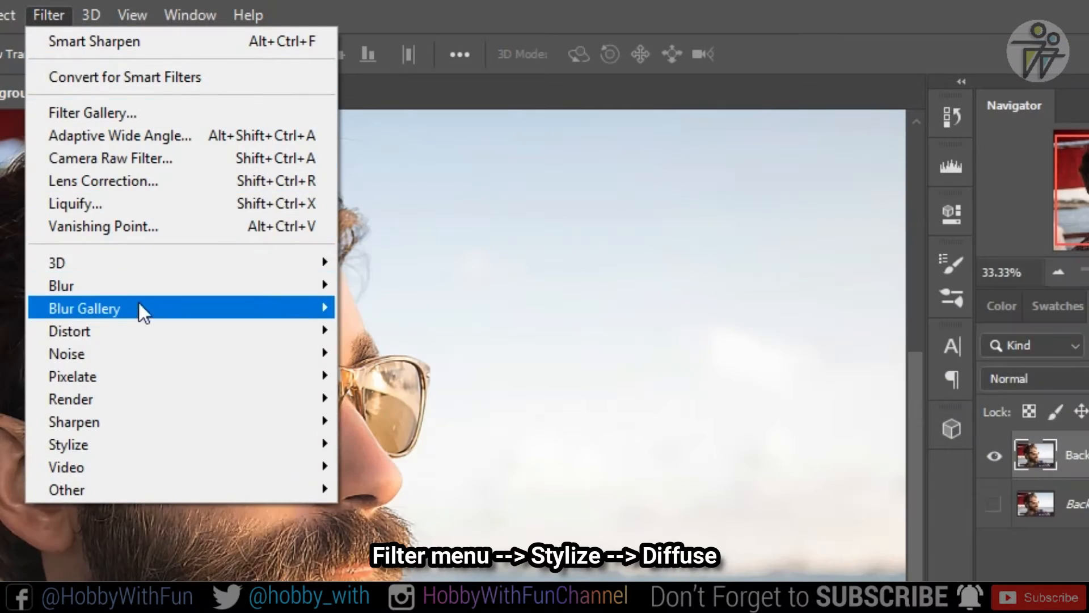
- Apply the Diffuse filter to the copied layer, comparing its Lighten Only, Darken Only and Normal modes on the beard
mouse_move(147, 308)
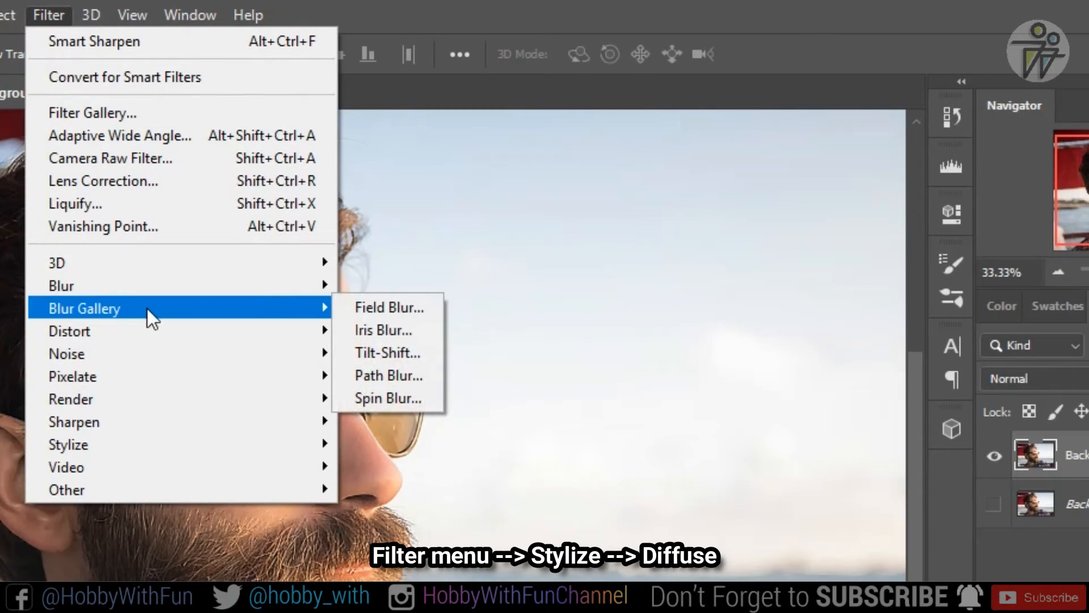
mouse_move(168, 443)
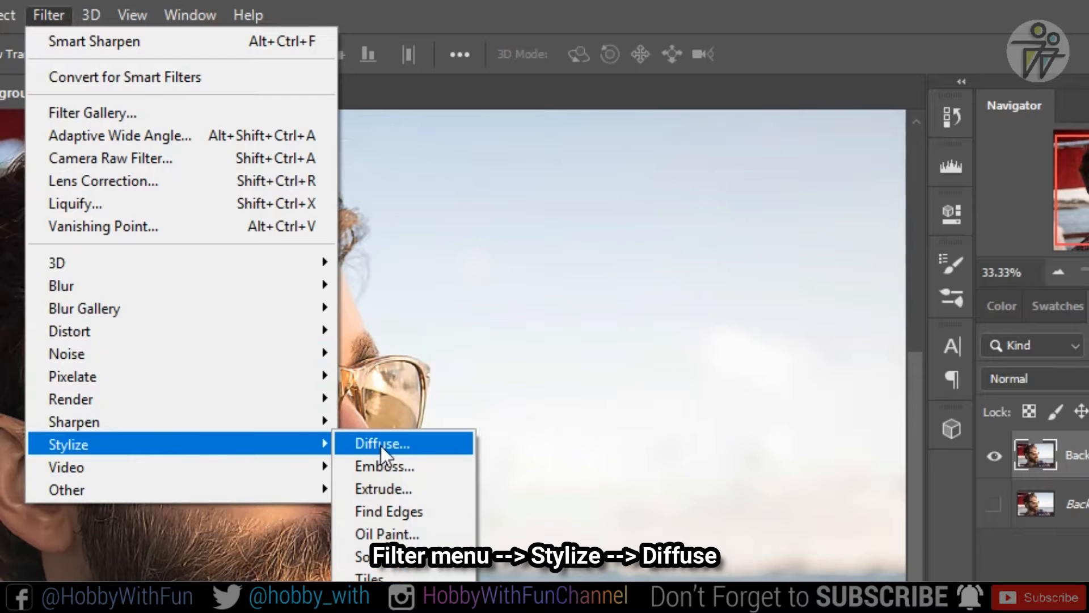
left_click(380, 445)
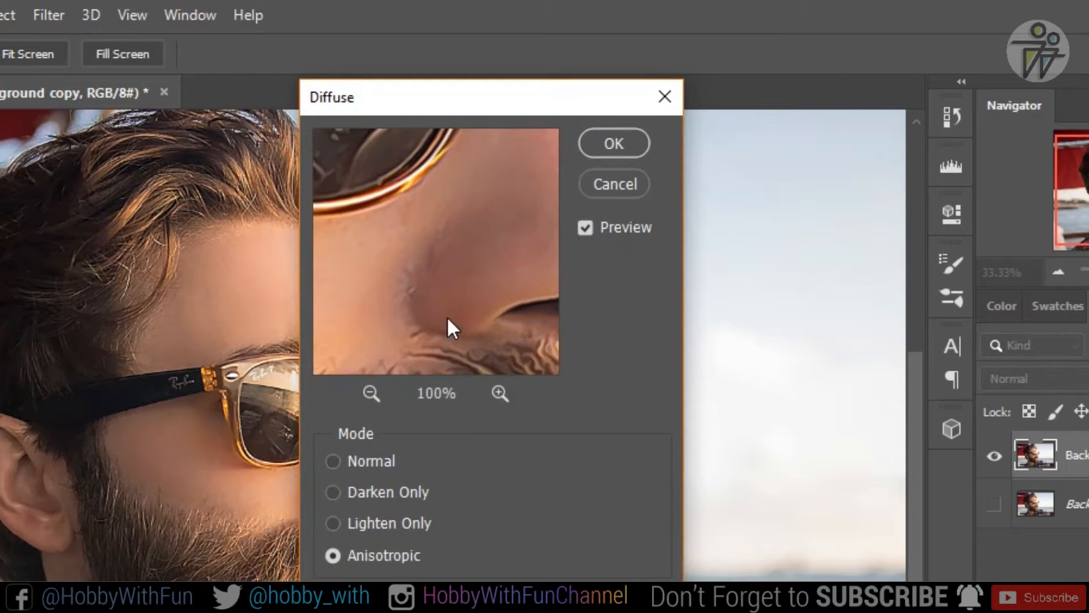
left_click_drag(422, 335, 348, 214)
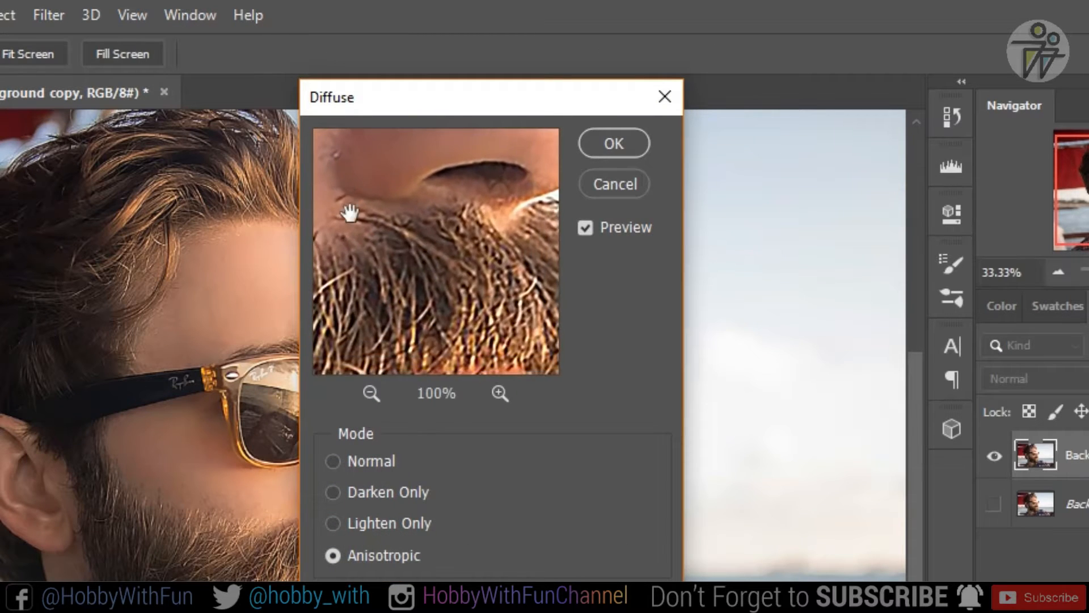
left_click(349, 523)
left_click(355, 493)
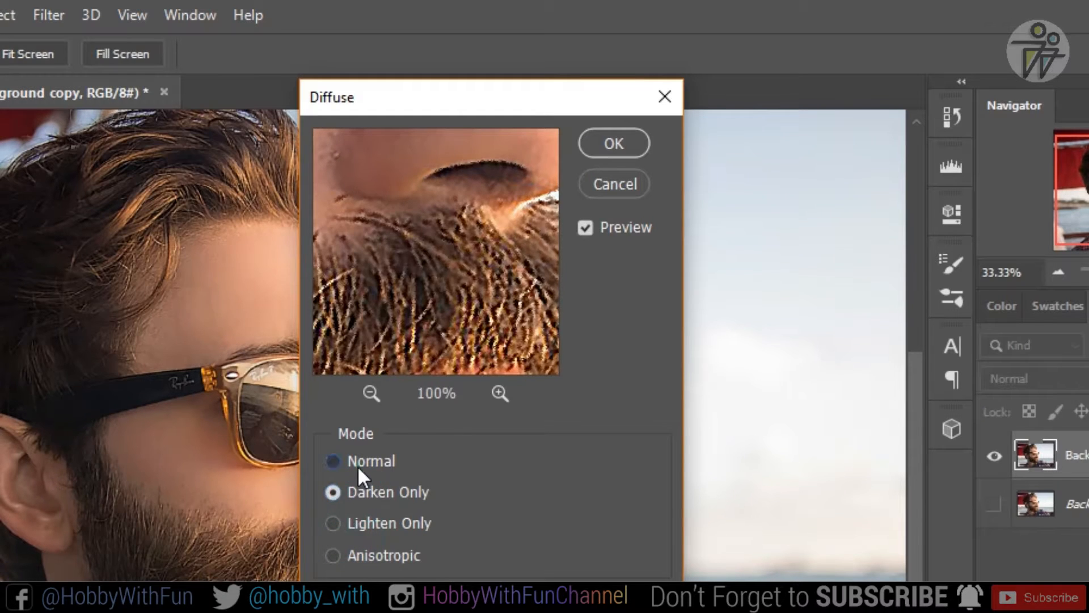
left_click(356, 462)
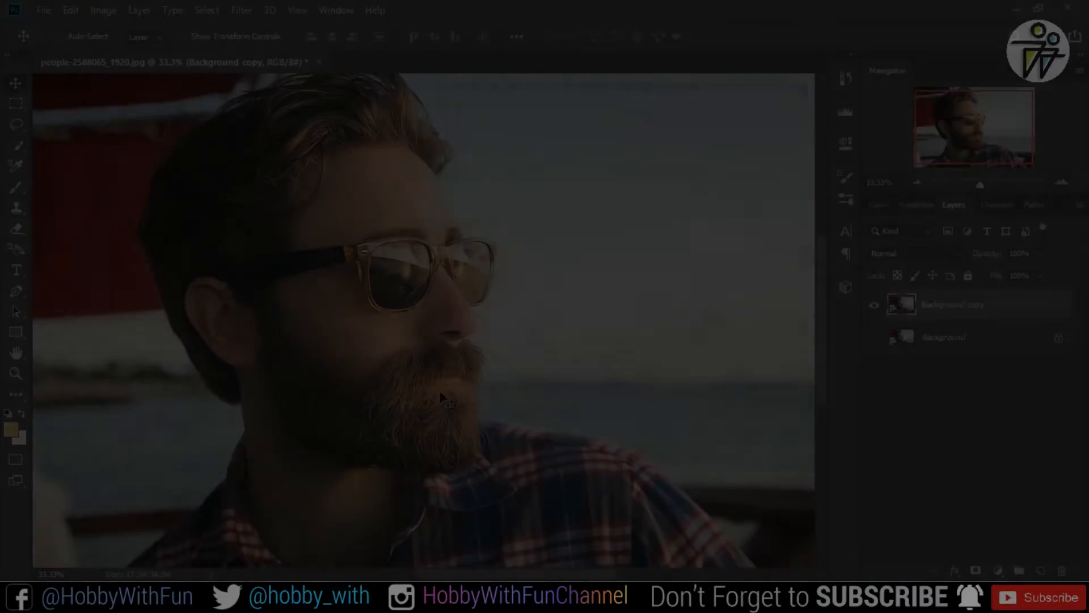
- Apply the Diffuse filter a second time to the copied layer and check the beard texture up close
key("ctrl+plus")
left_click_drag(156, 452, 338, 399)
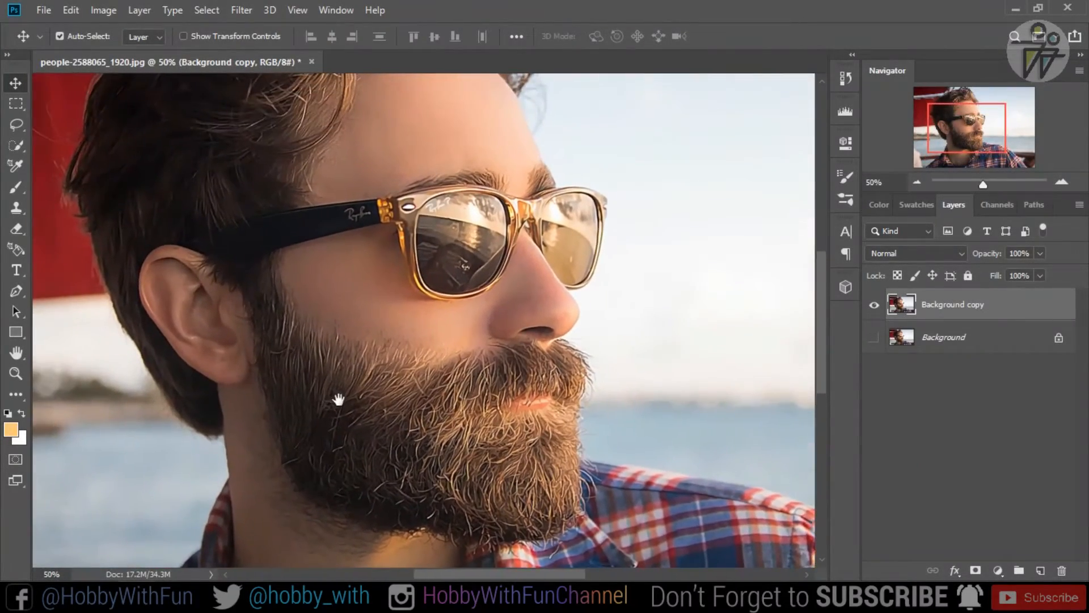
left_click(241, 10)
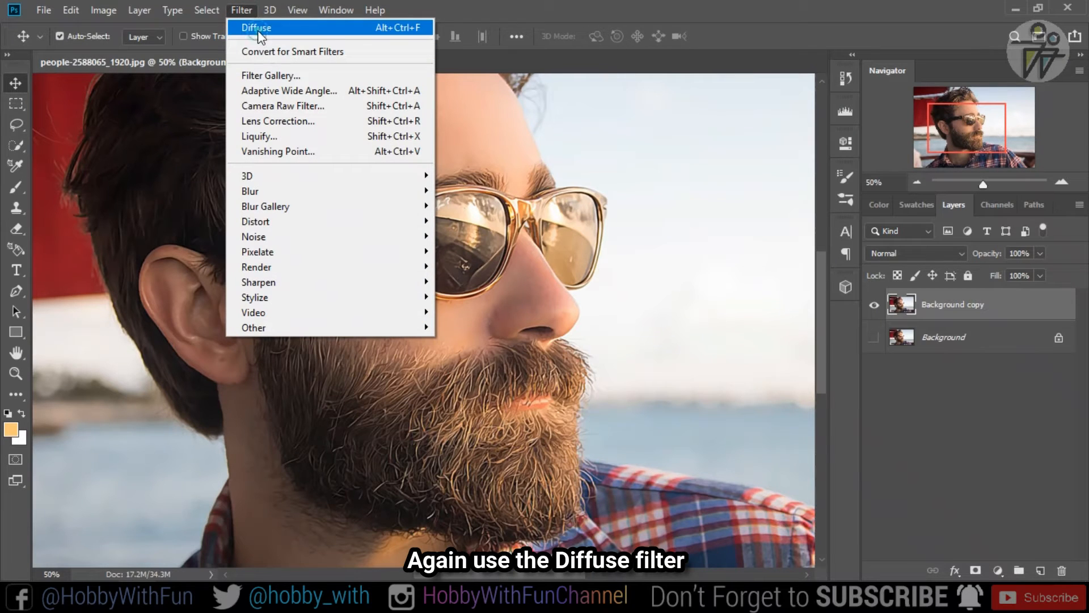
left_click(256, 27)
left_click_drag(445, 364, 428, 346)
key("ctrl+plus")
key("ctrl+plus")
key("ctrl+plus")
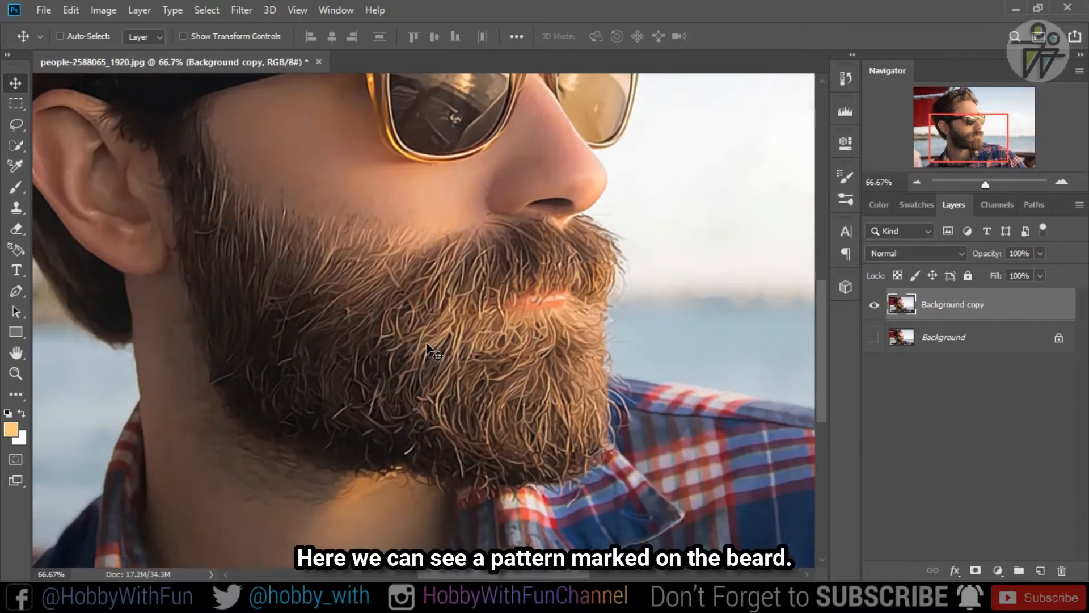
key("ctrl+minus")
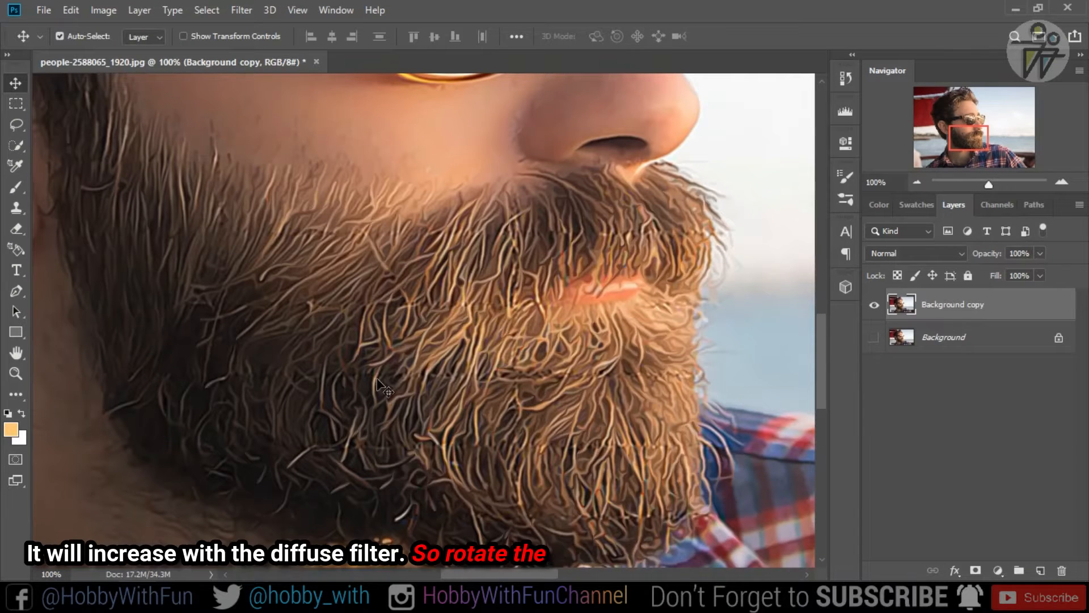
- Rotate the upright image 90° clockwise and reapply the Diffuse filter to the copied layer
left_click(99, 16)
mouse_move(252, 169)
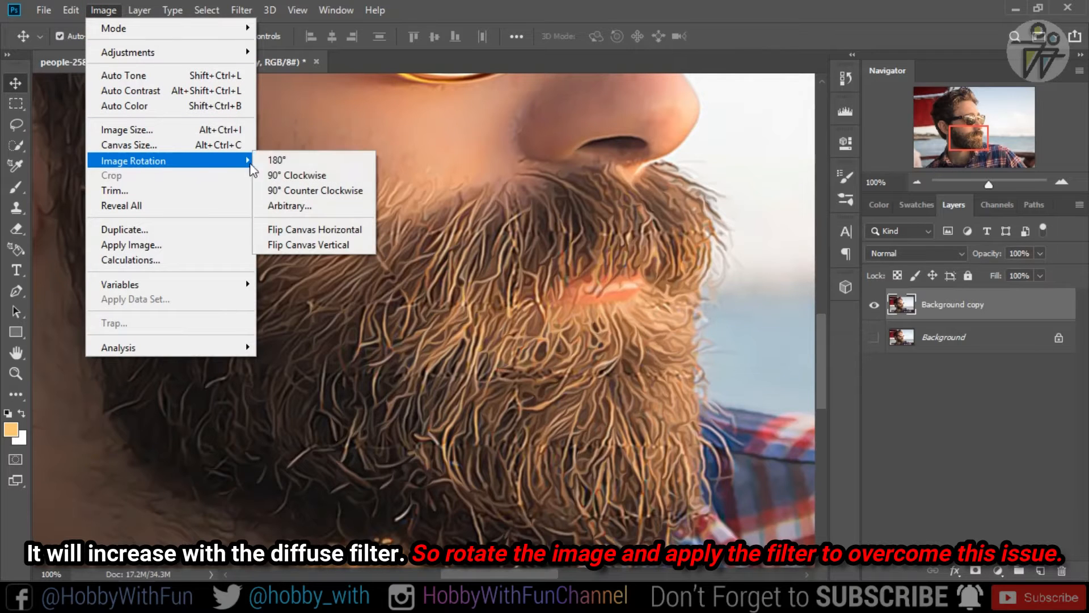
left_click(316, 176)
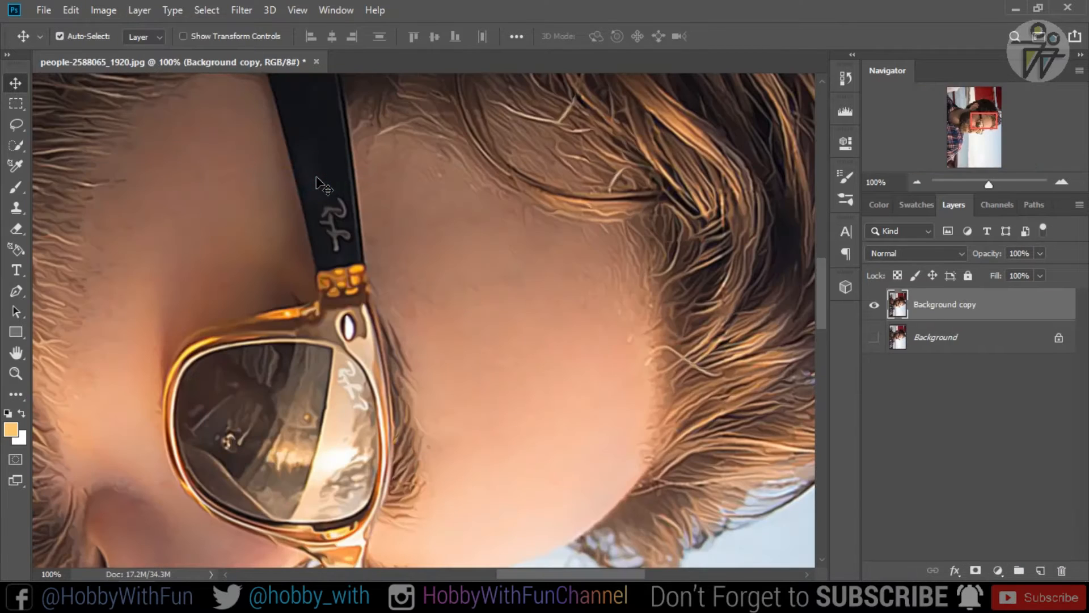
left_click(245, 12)
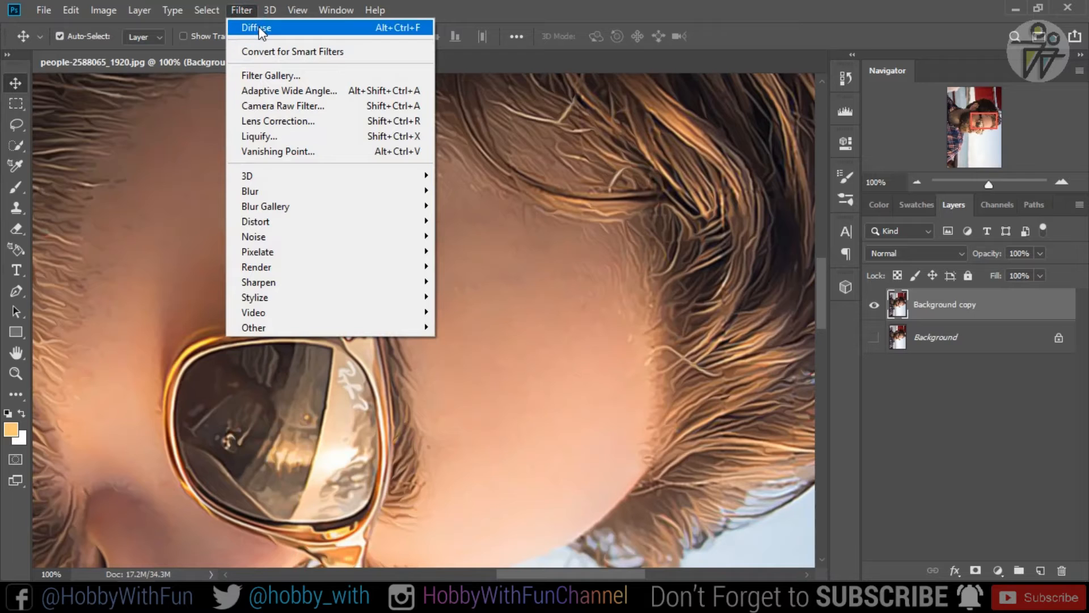
left_click(260, 29)
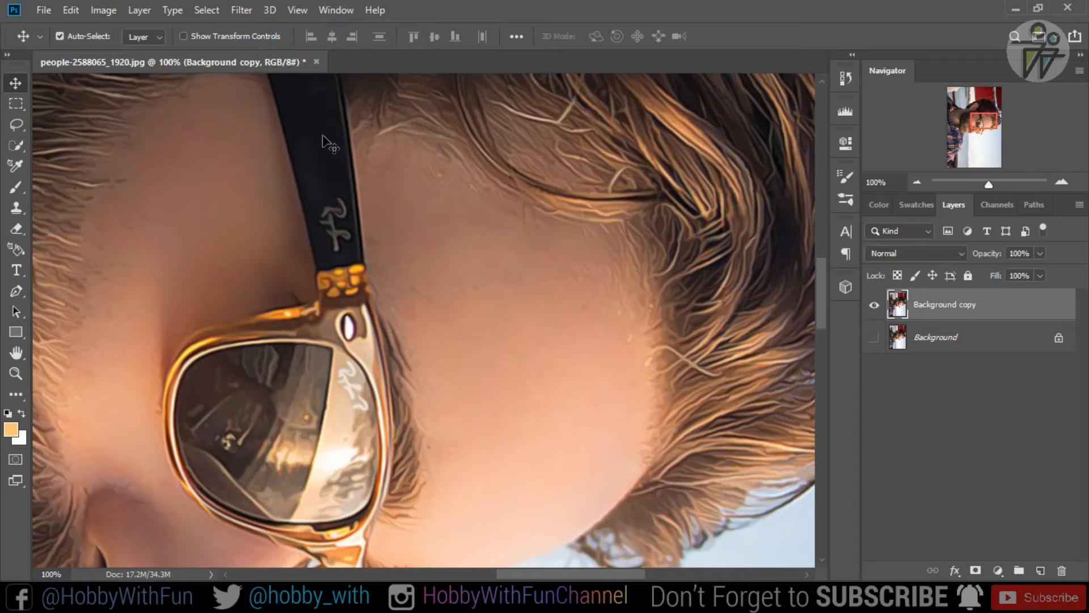
- Rotate the image another 90° clockwise so it is upside down, and apply the Diffuse filter again
left_click(98, 7)
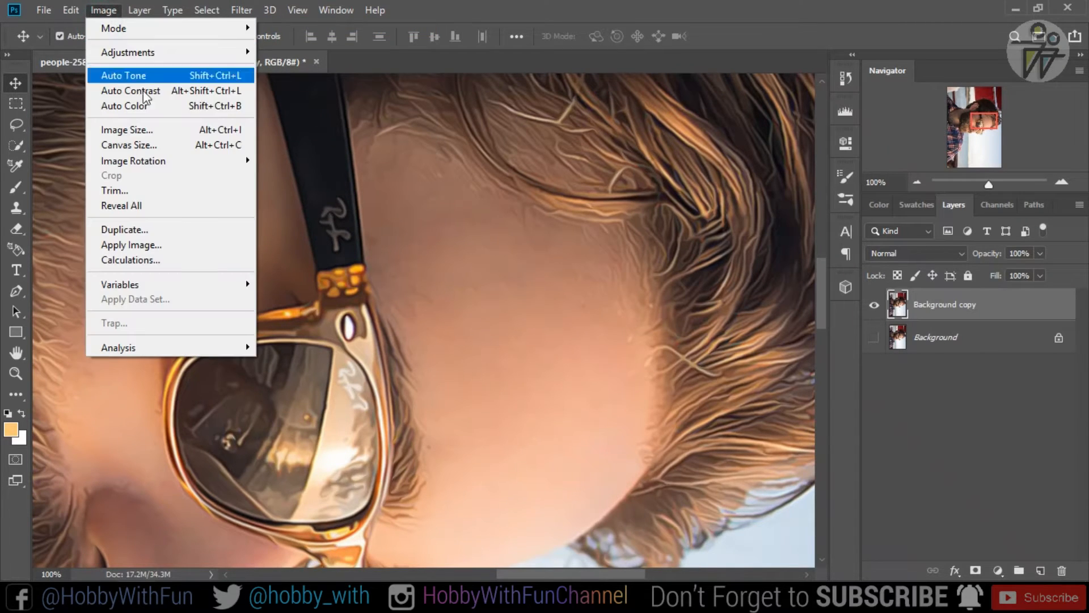
mouse_move(182, 163)
left_click(331, 175)
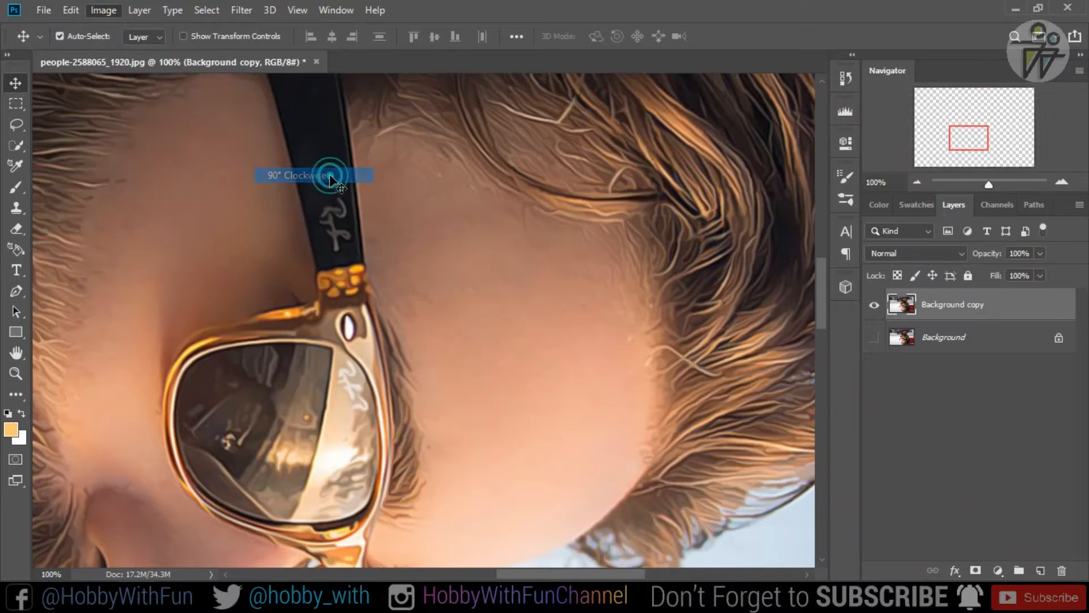
left_click(240, 10)
left_click(260, 28)
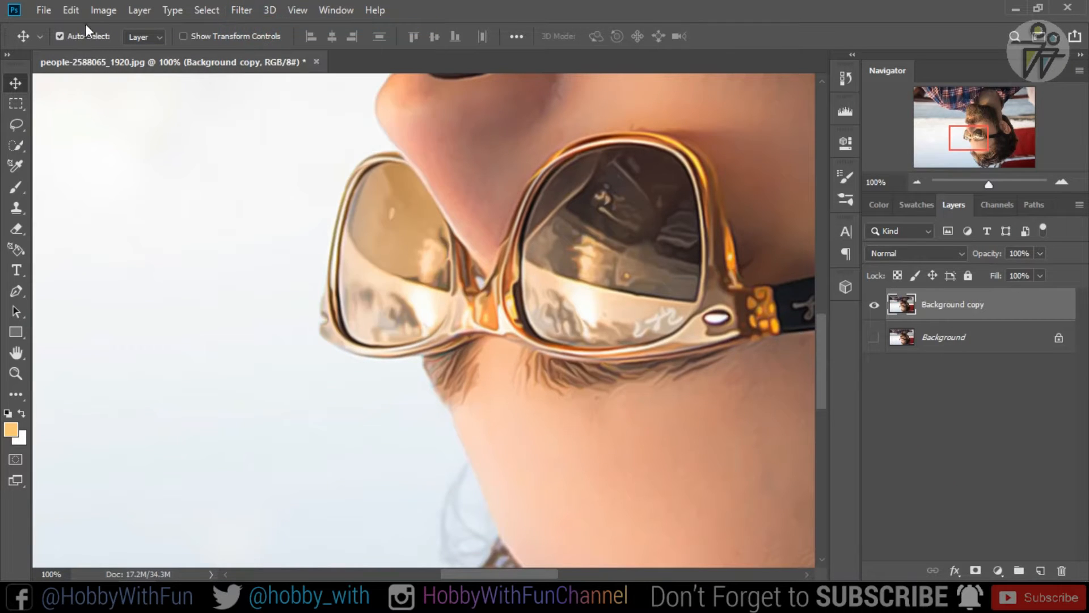
- Rotate the upside-down image a further 90° clockwise and run the Diffuse filter on the copied layer at this angle
left_click(100, 10)
mouse_move(165, 161)
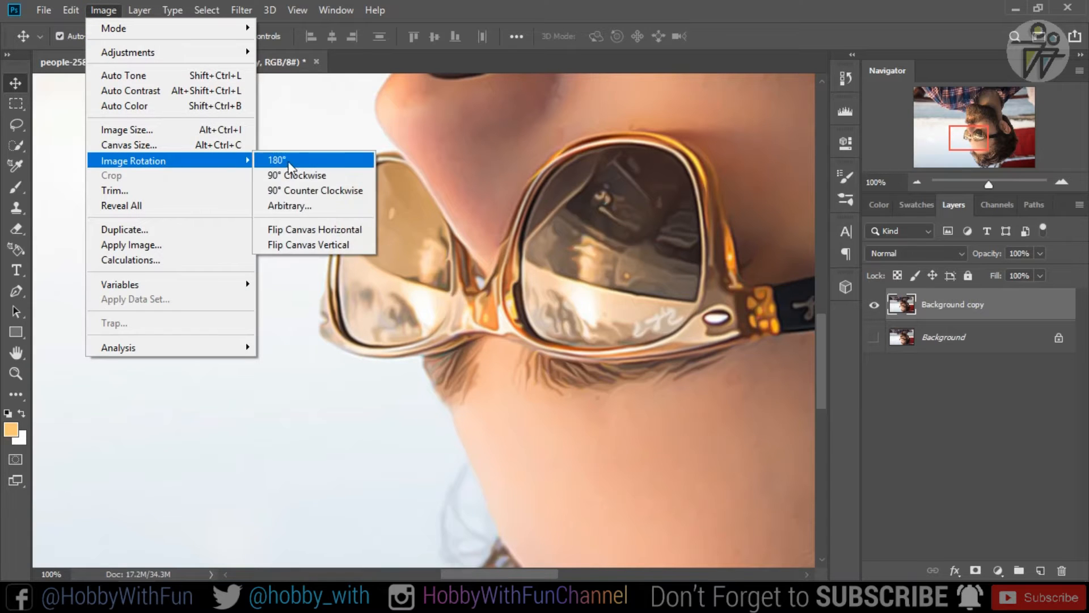
left_click(297, 175)
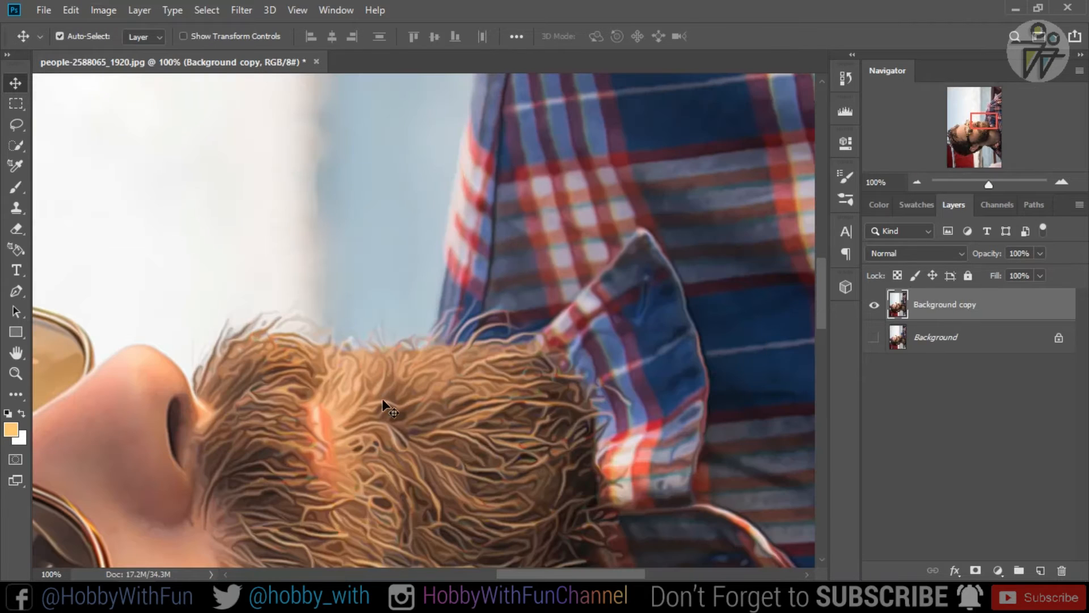
left_click_drag(363, 434, 357, 291)
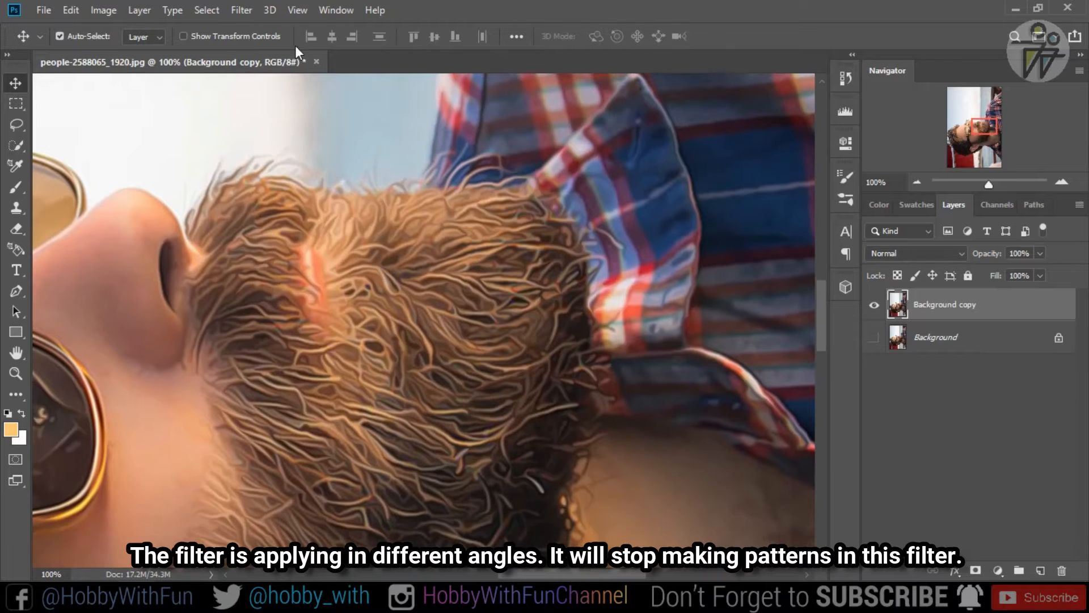
left_click(246, 12)
left_click(250, 27)
- Rotate the image a final 90° clockwise to bring the portrait back upright
left_click(97, 11)
mouse_move(149, 164)
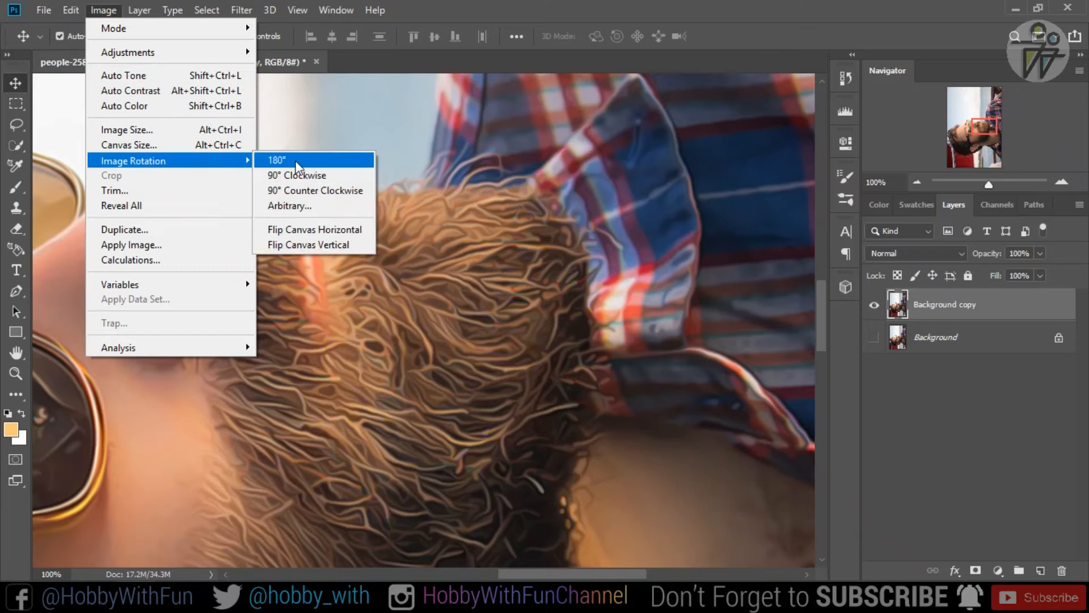
left_click(299, 175)
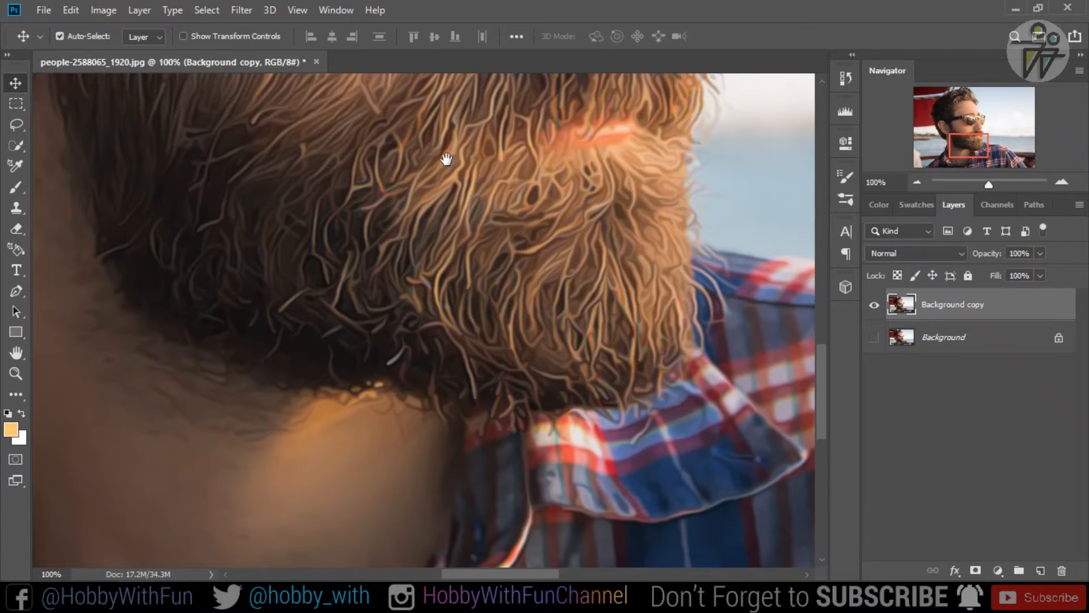
- Apply Smart Sharpen to the copied layer with Amount 240%, Radius 3.0 px, Reduce Noise 30% and Remove Gaussian Blur
left_click_drag(447, 159, 432, 284)
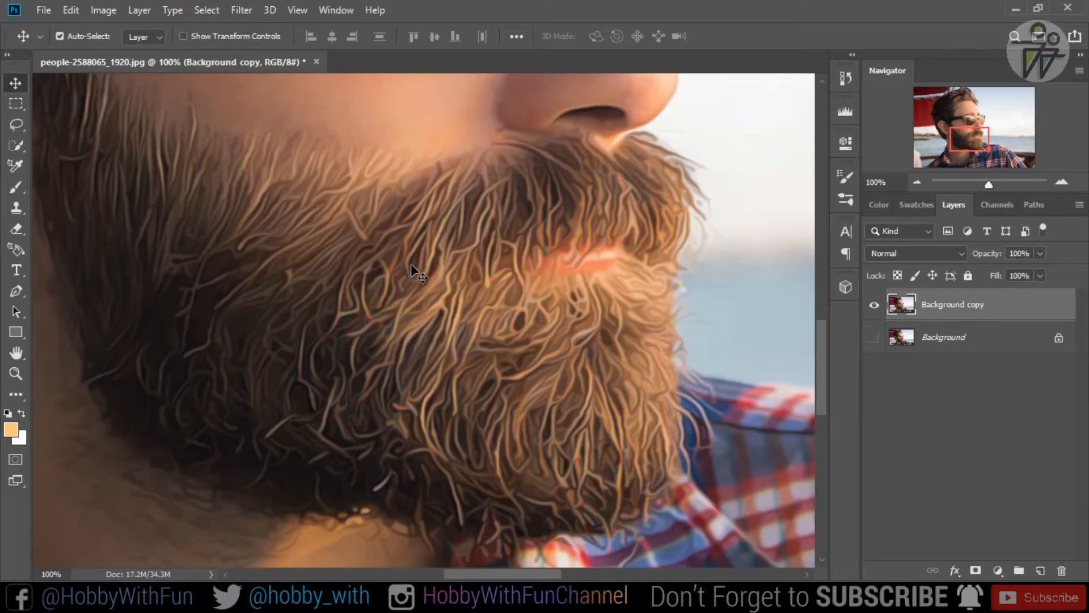
key("ctrl+minus")
key("ctrl+minus")
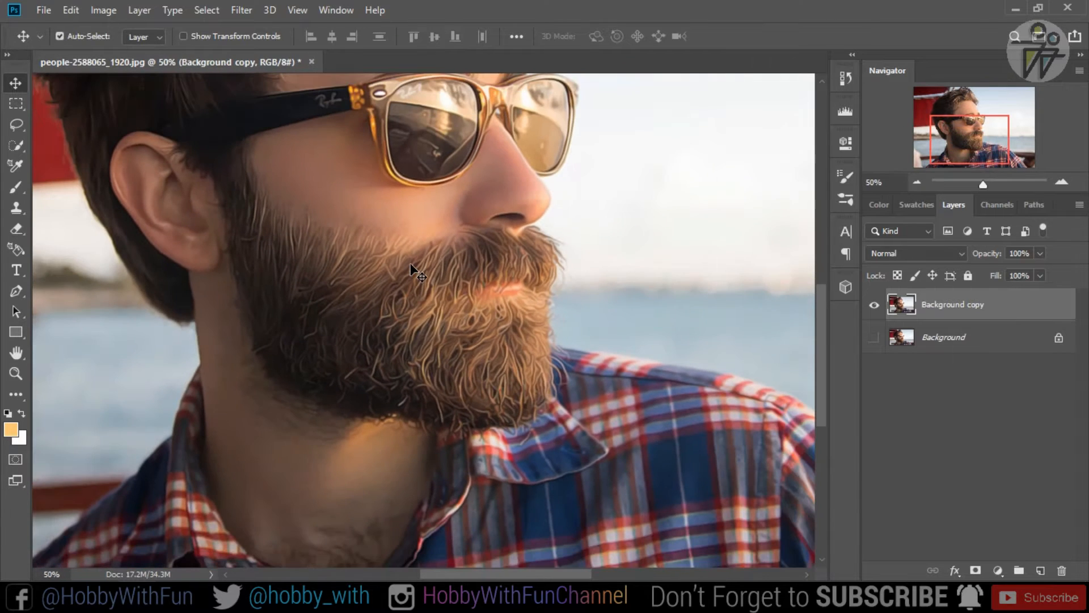
key("ctrl+minus")
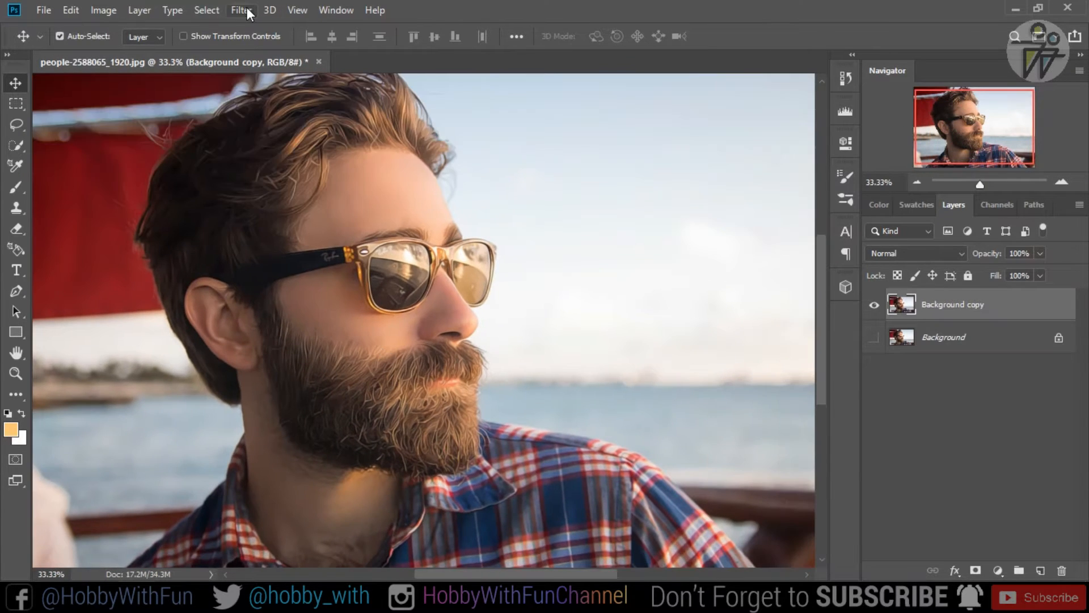
left_click(247, 11)
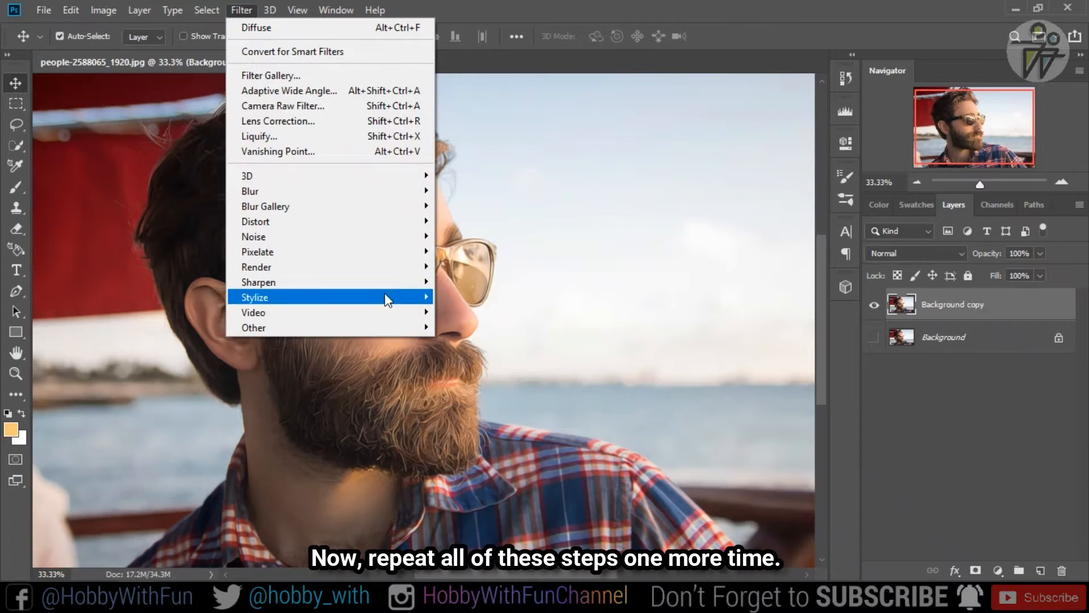
mouse_move(391, 292)
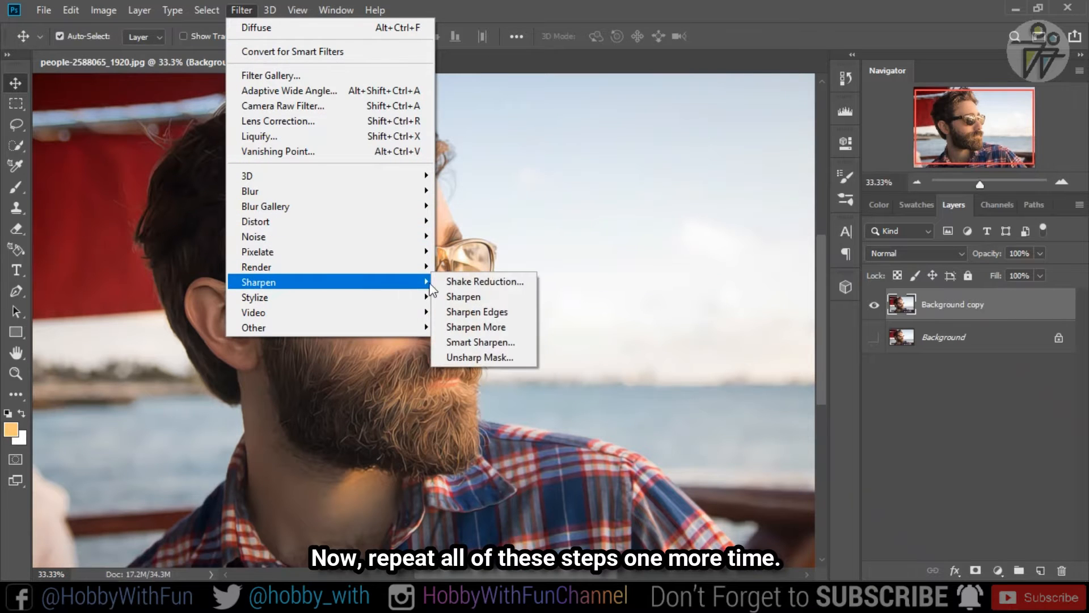
left_click(506, 344)
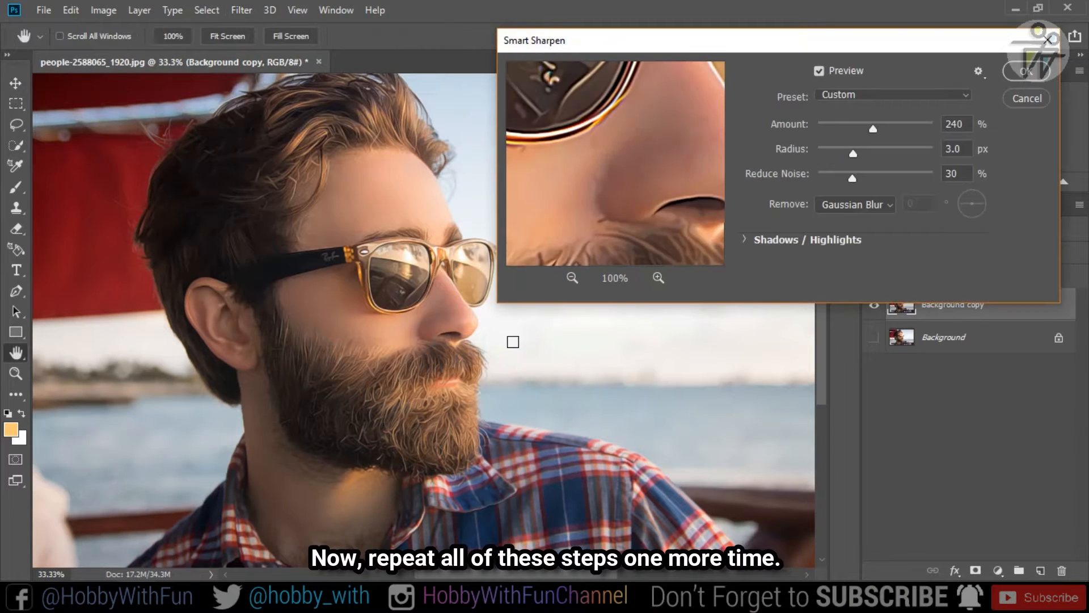
left_click_drag(642, 185, 612, 69)
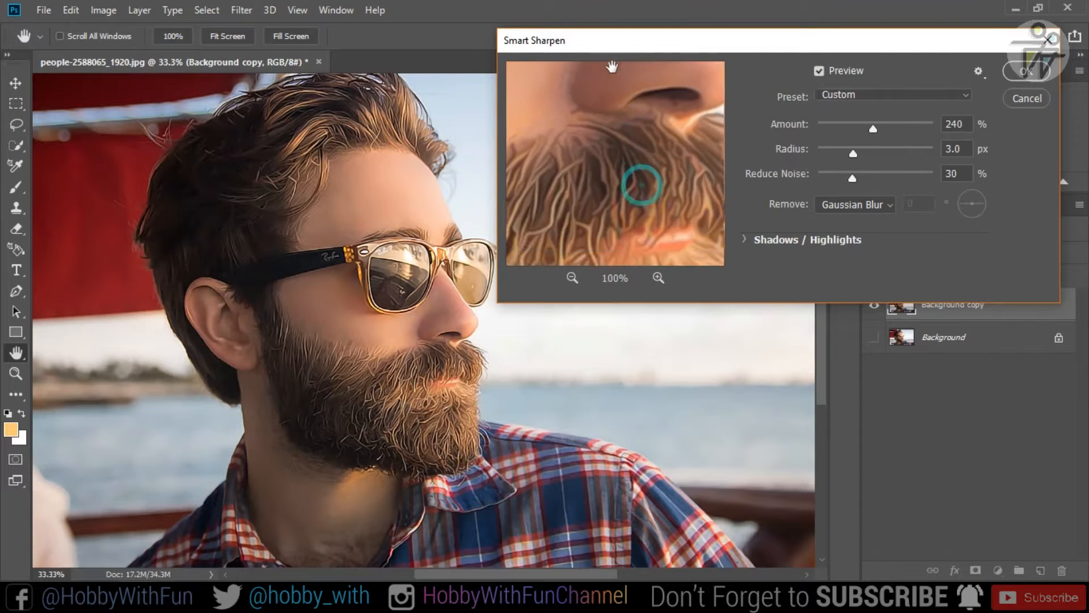
left_click_drag(643, 195, 649, 149)
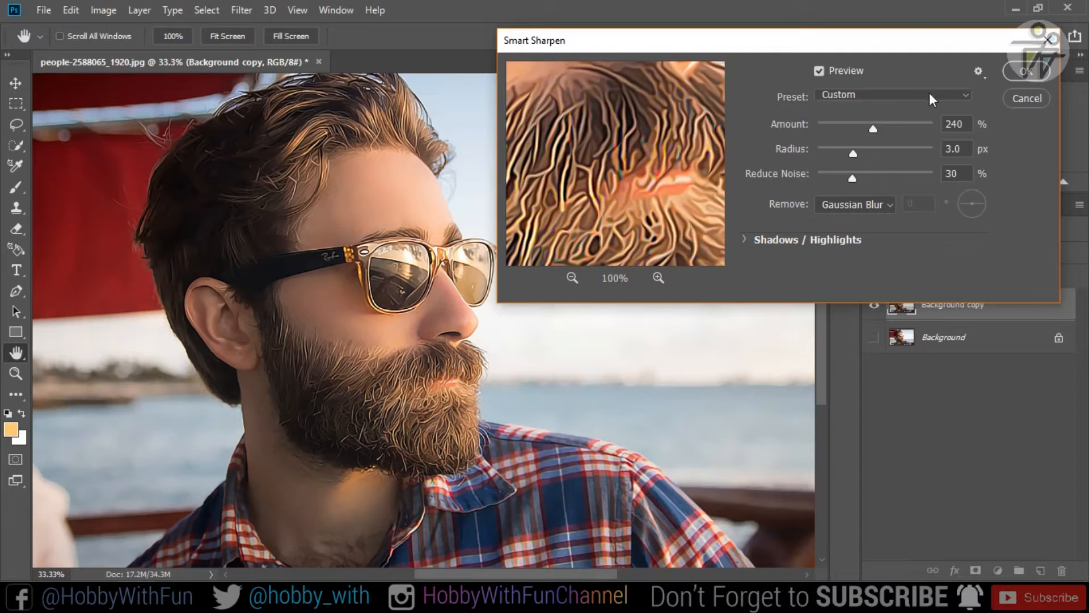
left_click(1027, 72)
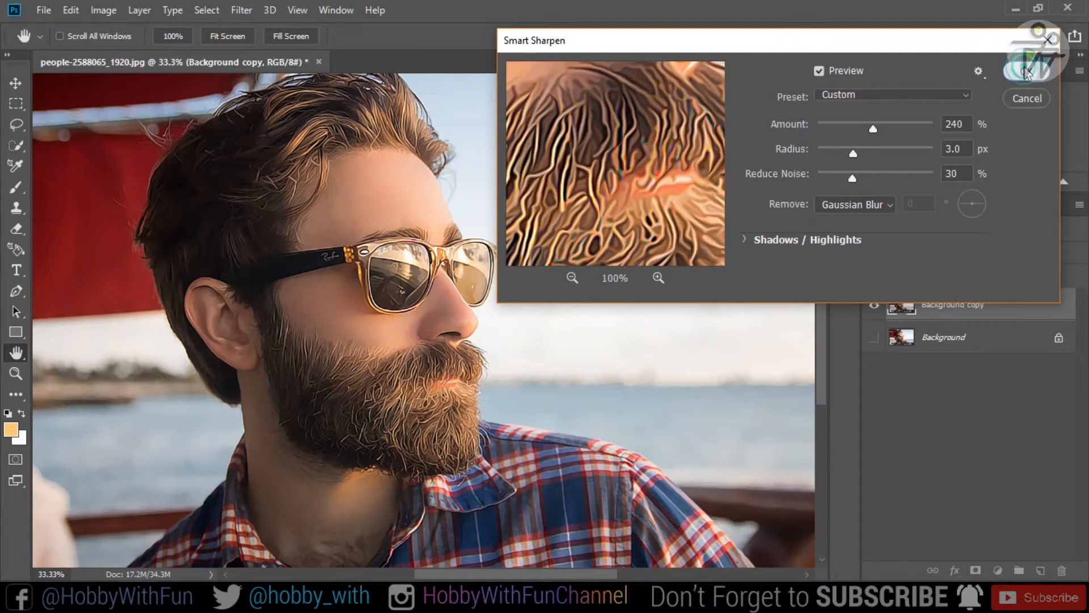
- Inspect the sharpened sunglasses, nose and beard up close for the effect of the sharpening
key("ctrl+plus")
key("ctrl+plus")
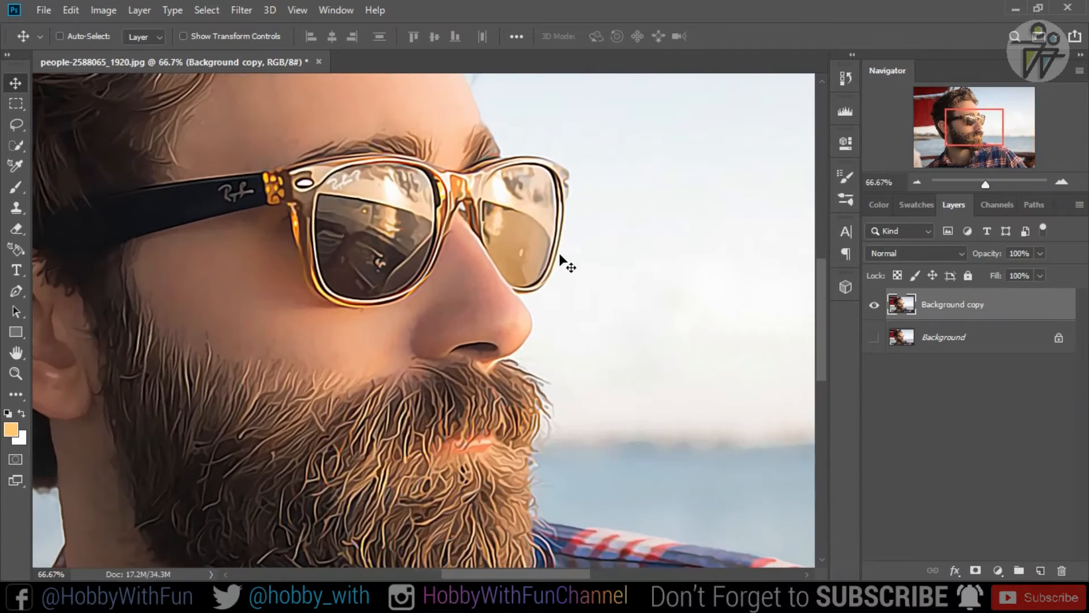
key("ctrl+plus")
key("ctrl+plus")
key("ctrl+plus")
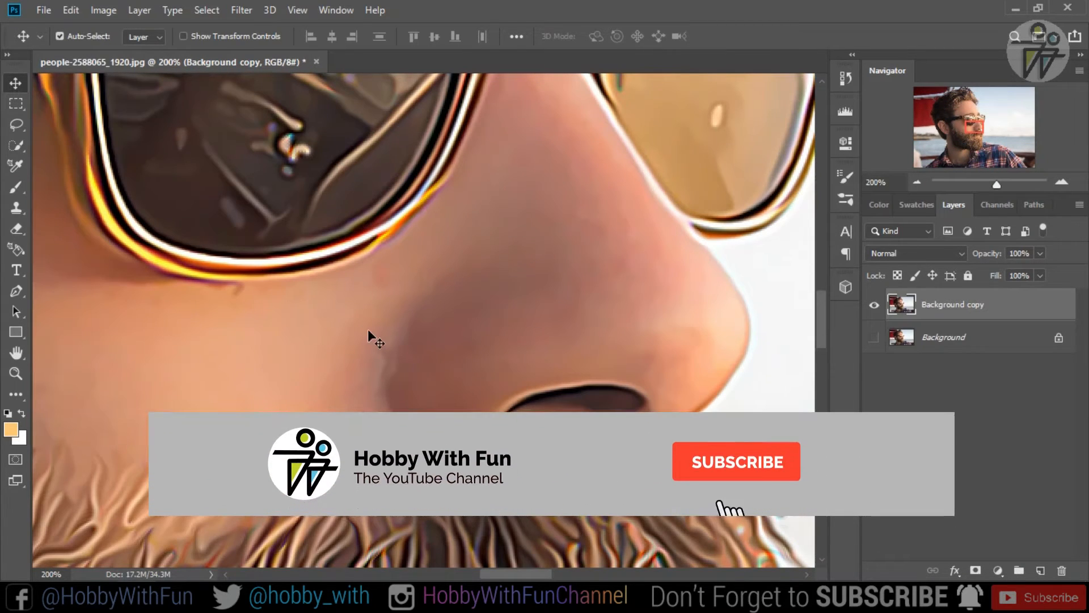
key("ctrl+minus")
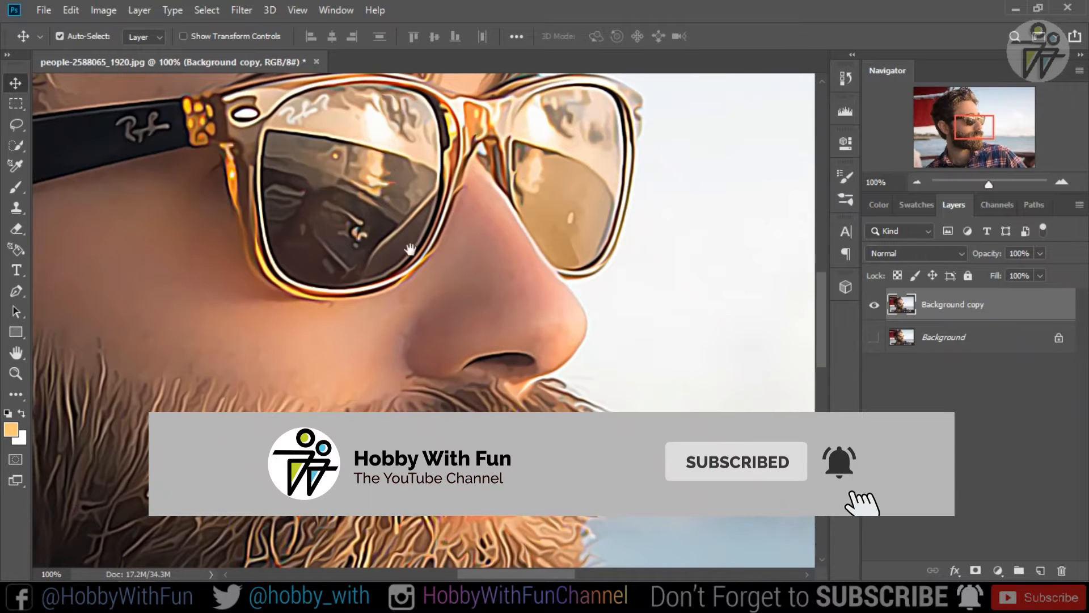
scroll(431, 182, "down", 10)
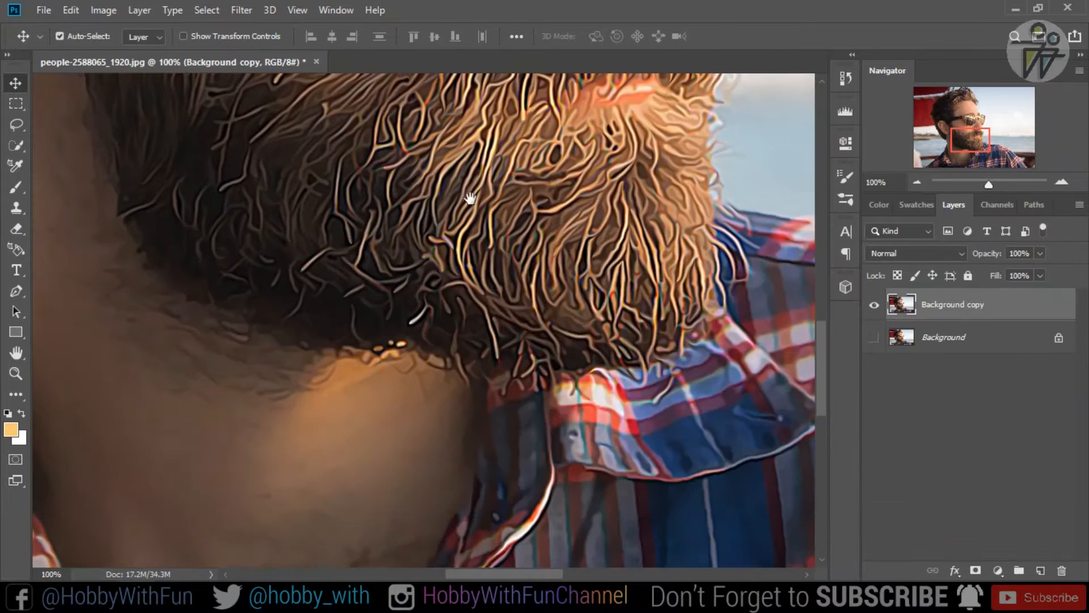
scroll(421, 280, "up", 5)
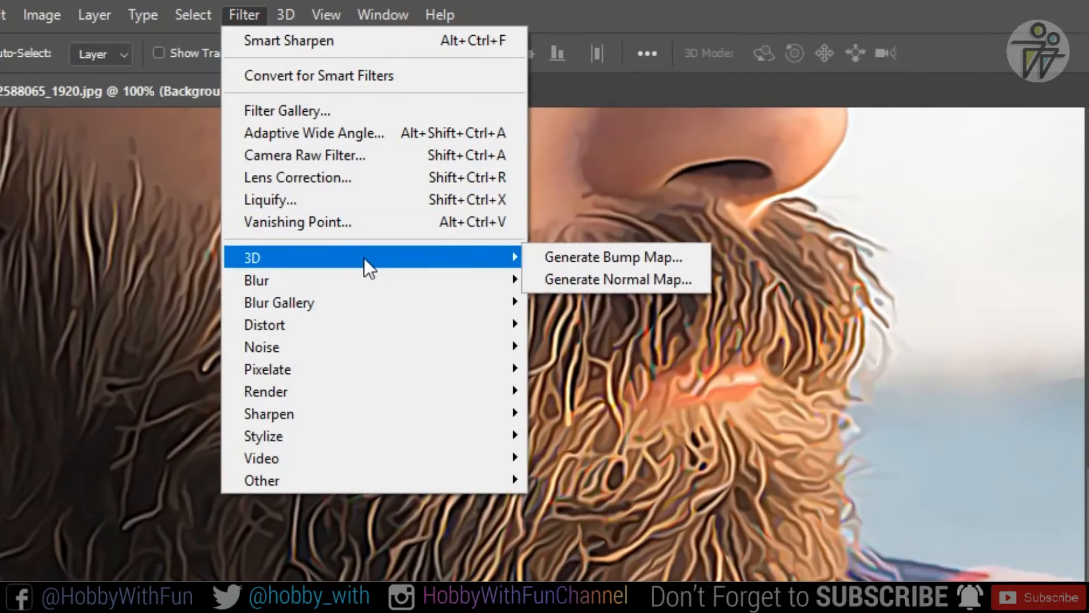
- Apply the Diffuse filter in Anisotropic mode to the sharpened copy while the image is upright
mouse_move(410, 432)
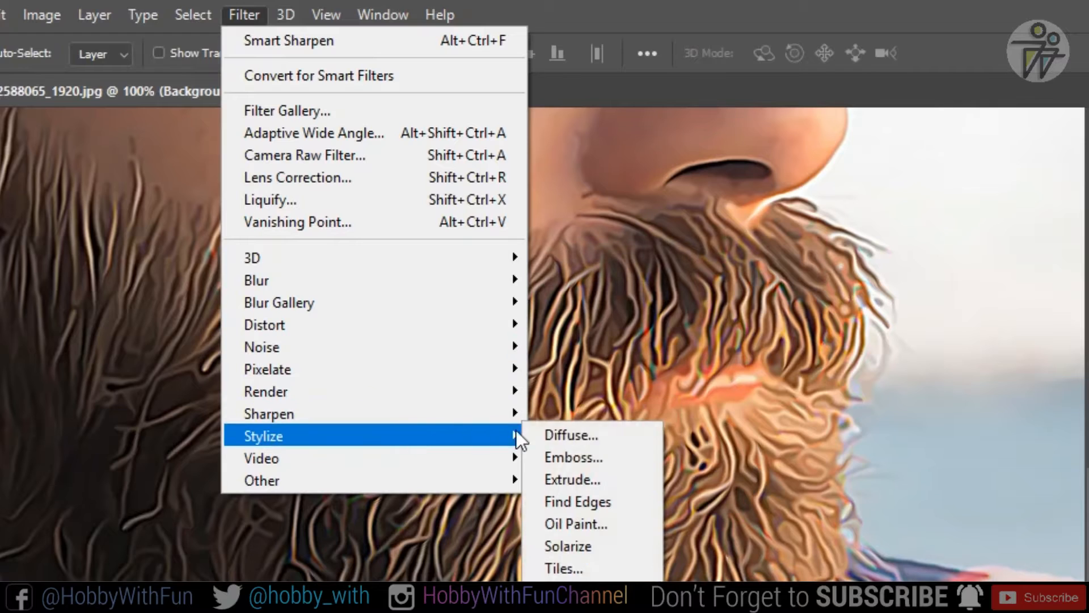
left_click(574, 434)
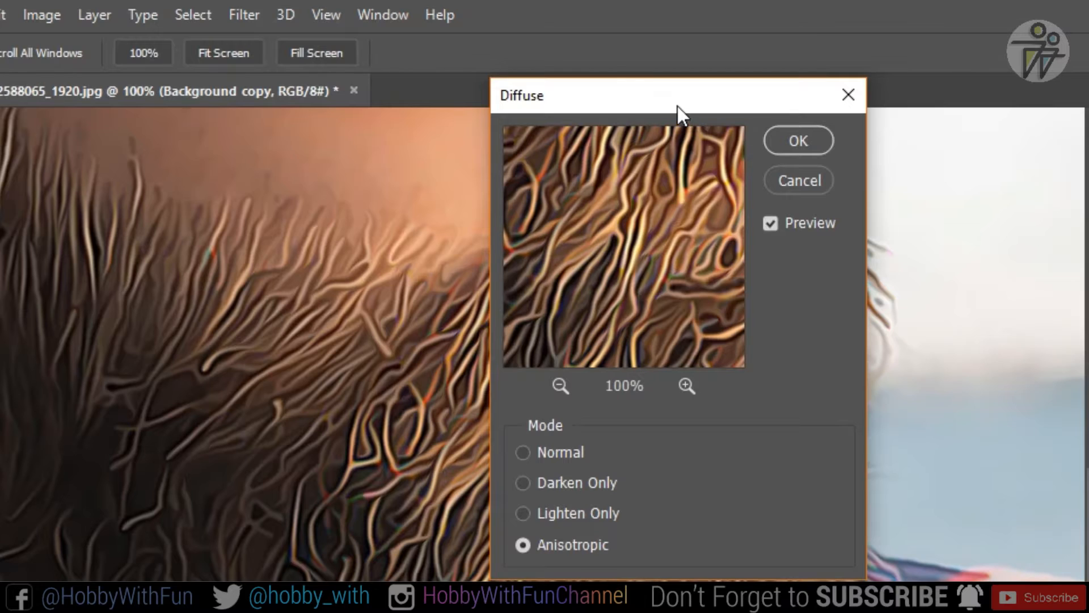
left_click_drag(677, 106, 900, 100)
left_click(1021, 134)
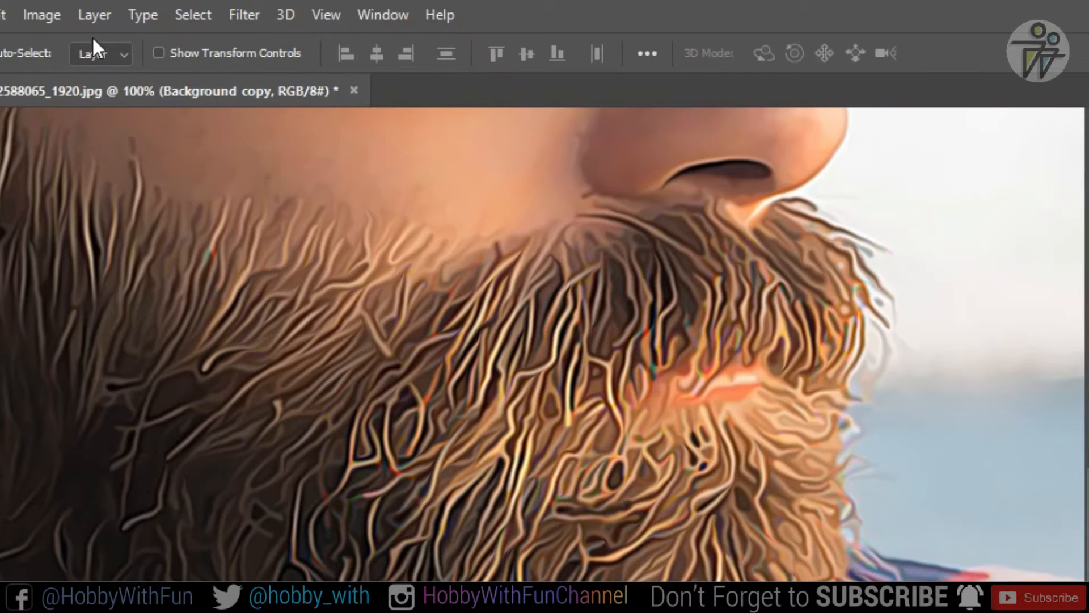
- Rotate the image in 90° clockwise turns until it is upside down, reapplying the Diffuse filter to the copied layer
left_click(29, 16)
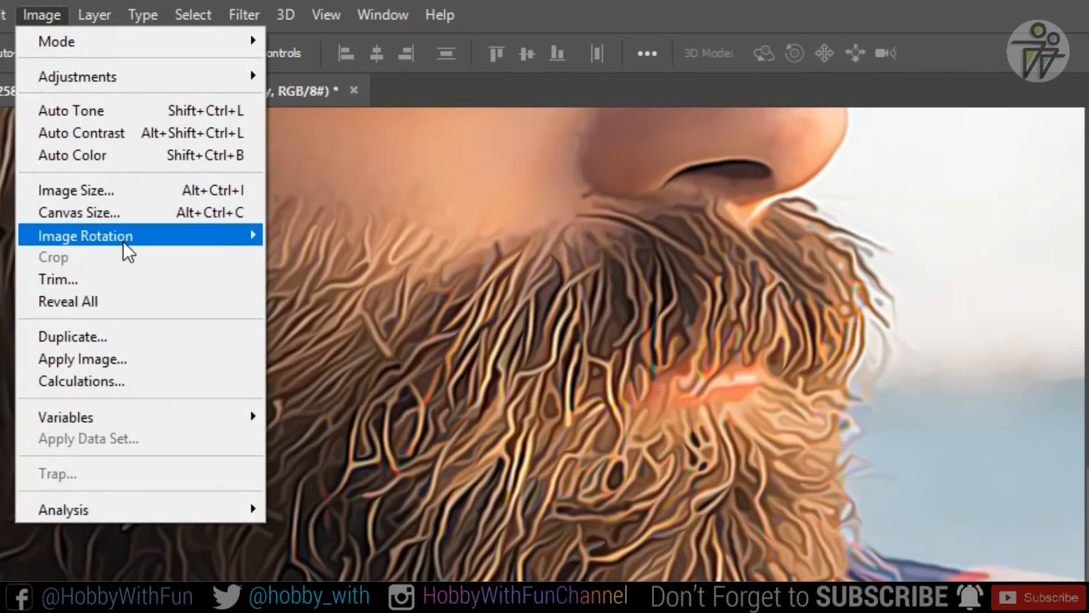
mouse_move(129, 238)
left_click(325, 253)
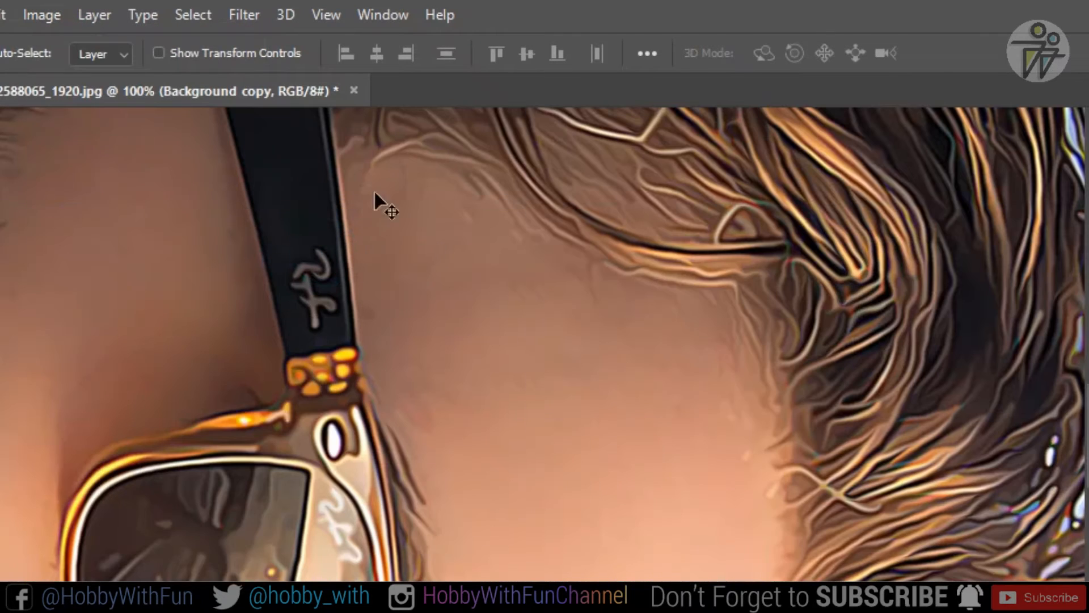
left_click(250, 17)
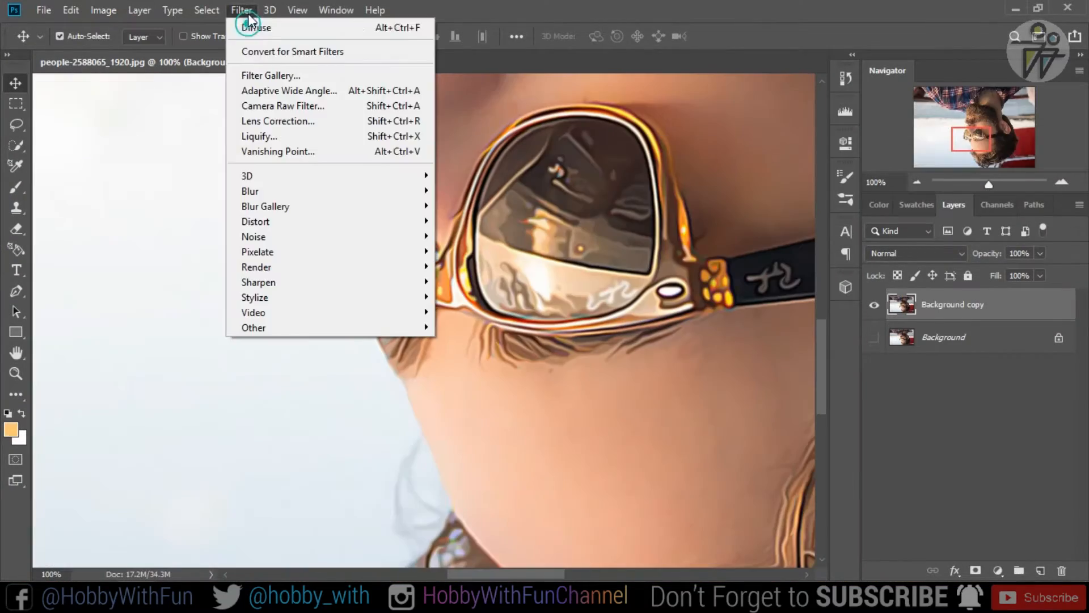
left_click(250, 27)
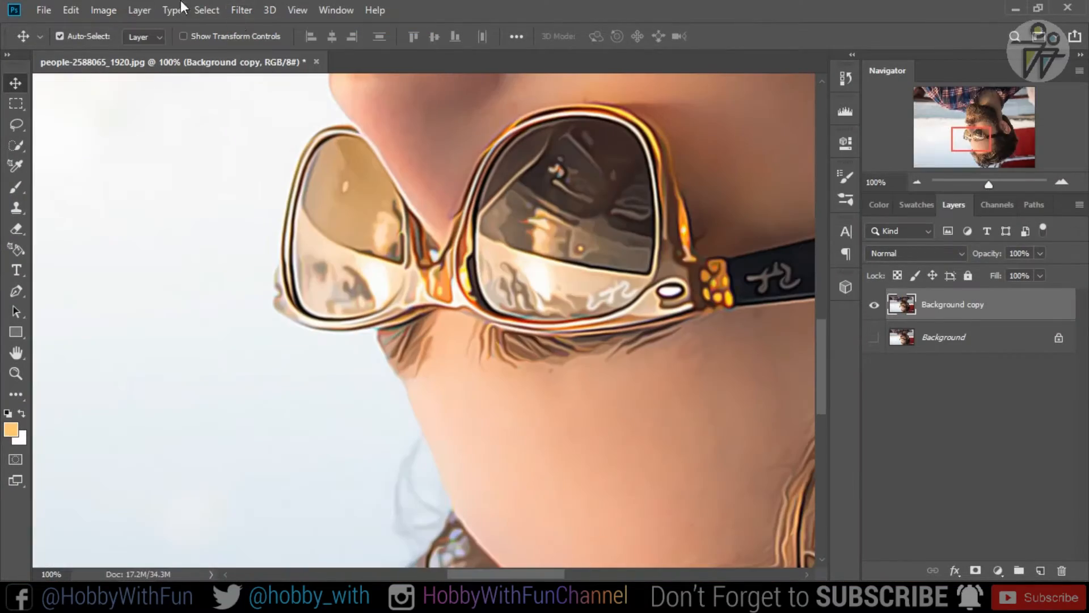
- Rotate the upside-down image through two further 90° clockwise turns to bring the portrait back upright
left_click(104, 11)
mouse_move(179, 161)
left_click(275, 175)
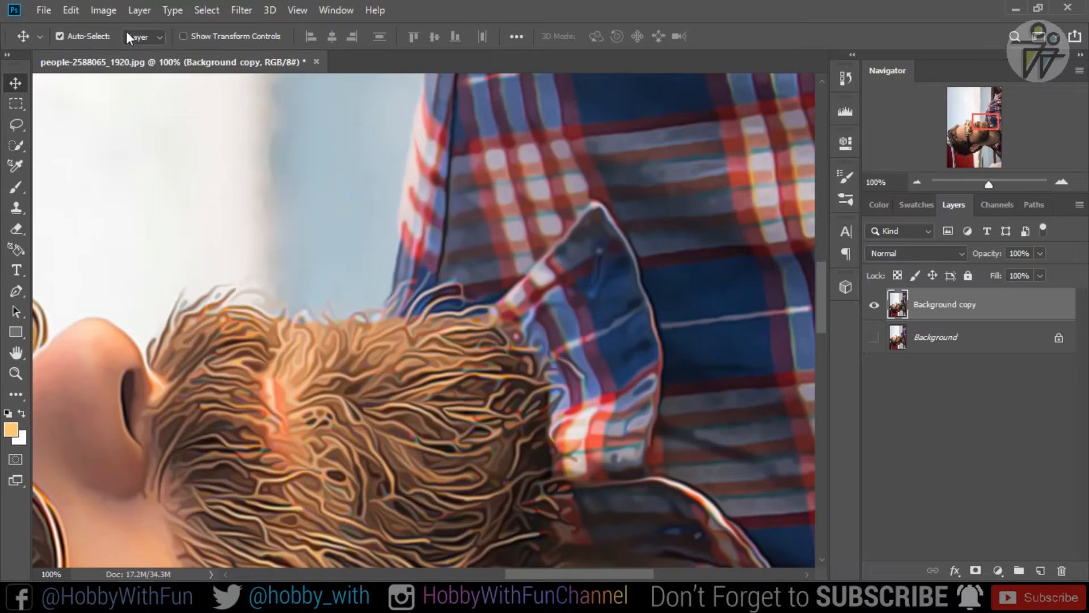
left_click(105, 10)
left_click(318, 176)
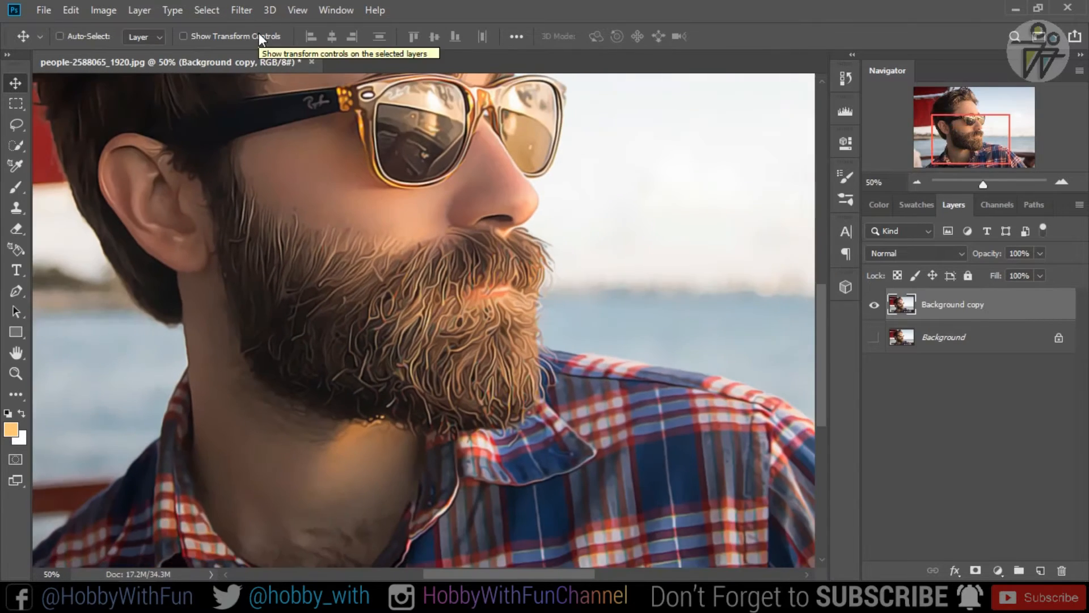
- Sharpen the diffused copy again using Smart Sharpen at 240% Amount, 3.0 px Radius and 30% Reduce Noise
key("ctrl+minus")
left_click_drag(357, 141, 345, 203)
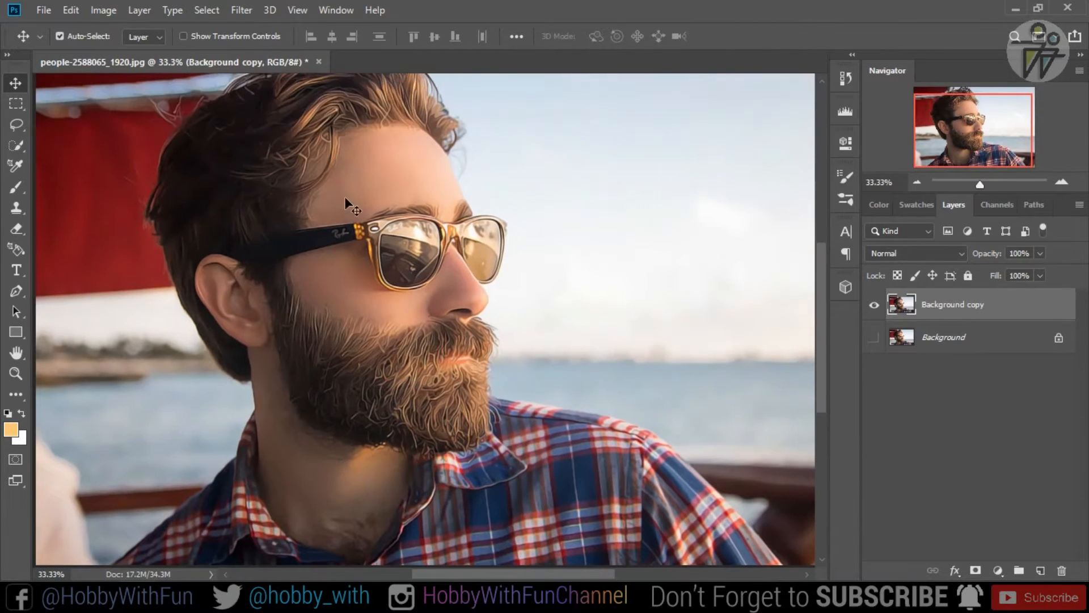
left_click(242, 10)
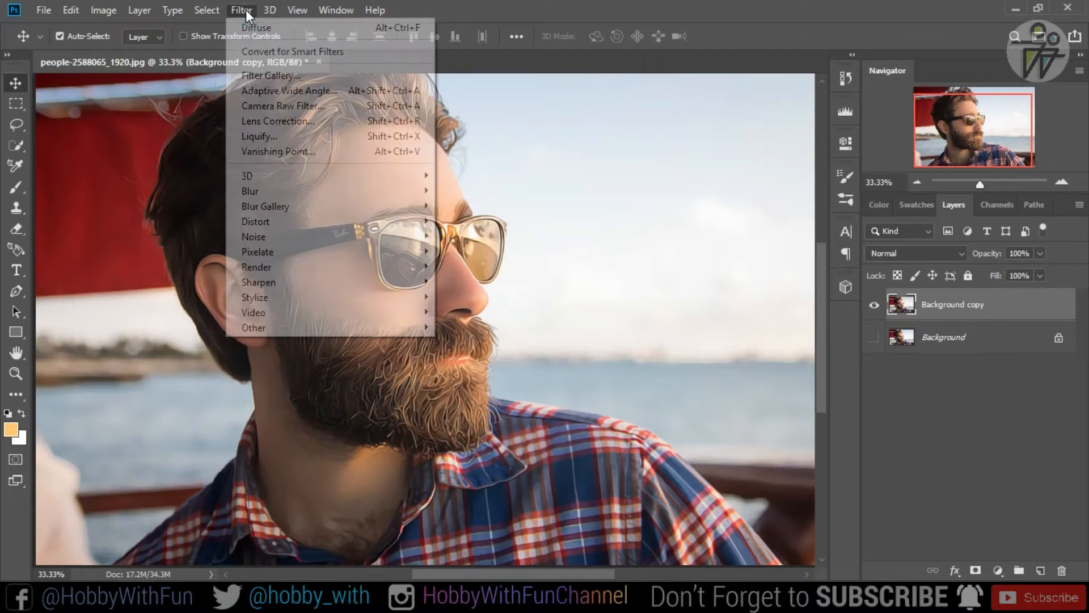
mouse_move(346, 282)
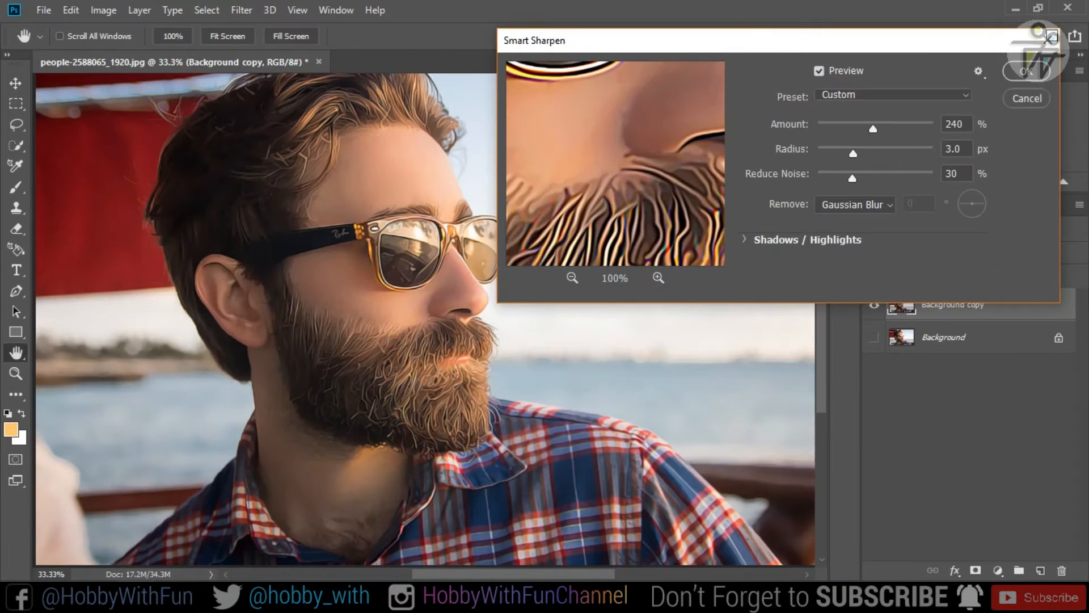
left_click(1022, 71)
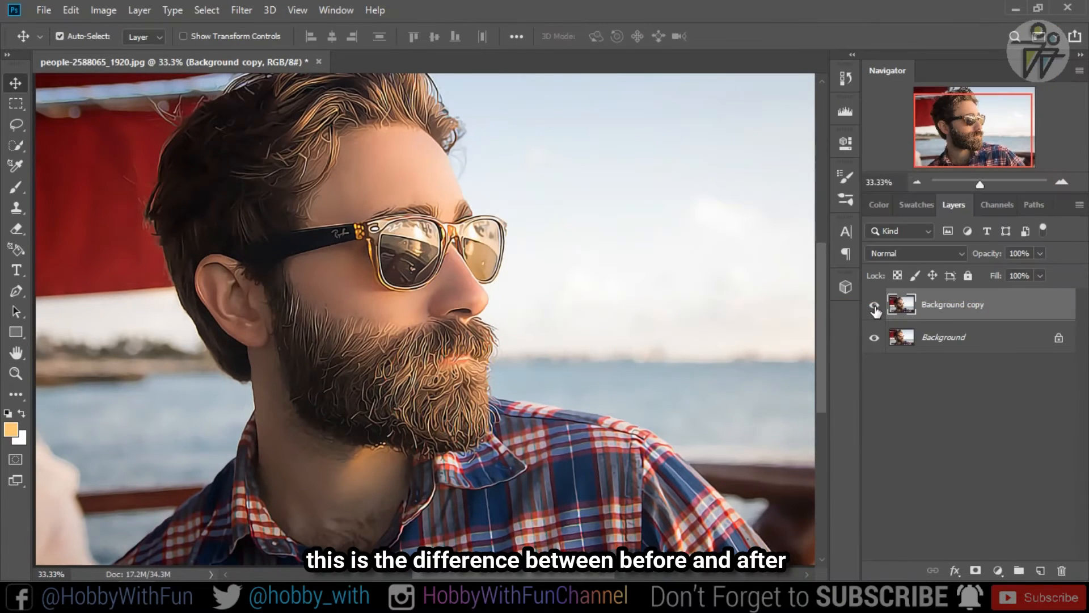
- Compare the painted effect with the original photo by toggling the visibility of the Background copy layer
left_click(874, 307)
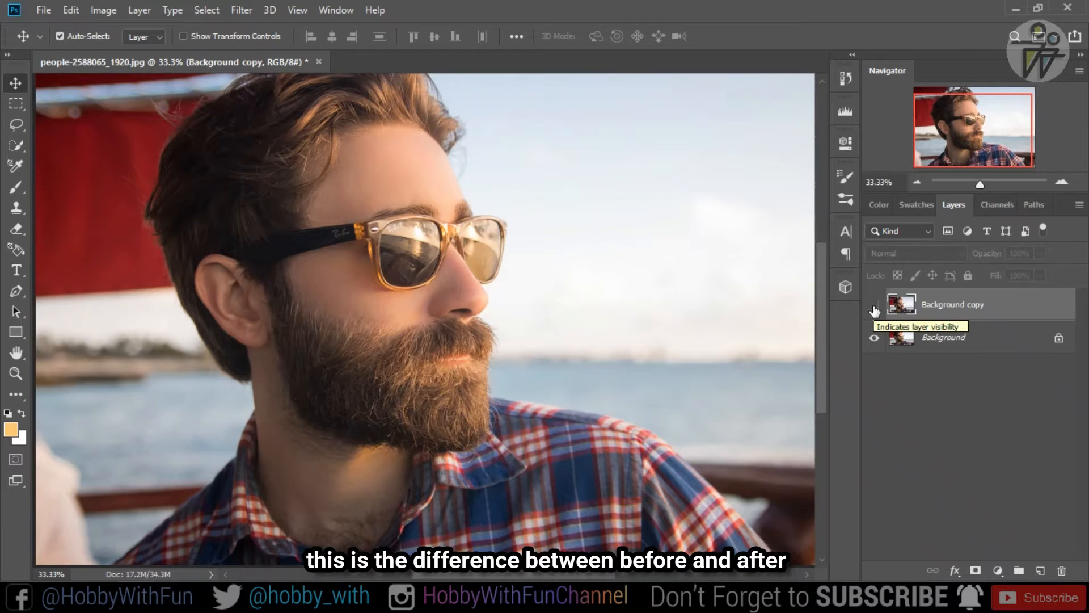
left_click(875, 306)
scroll(563, 294, "up", 2)
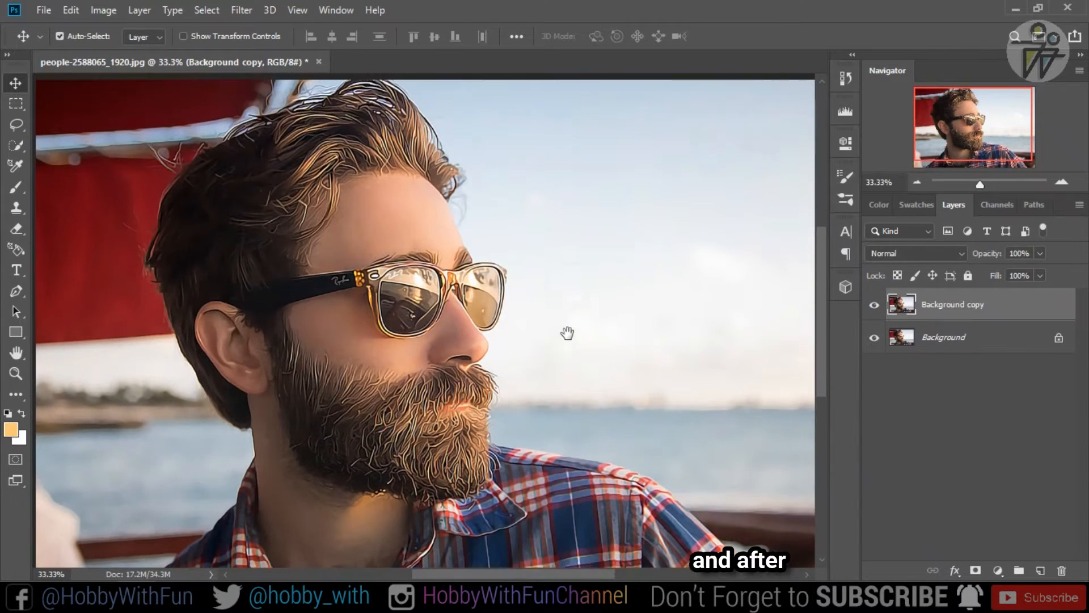
left_click(873, 307)
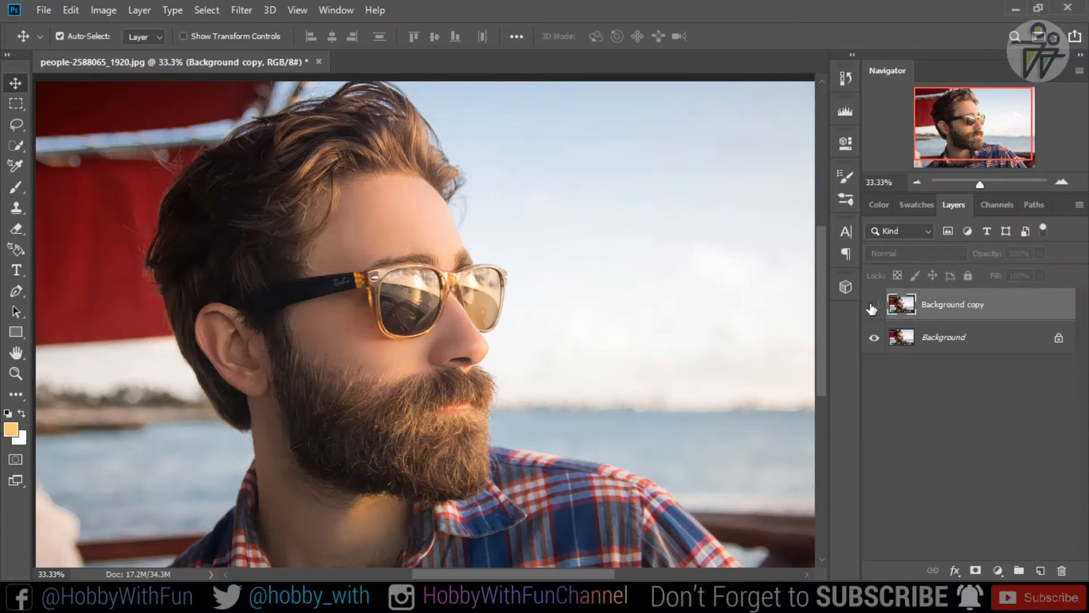
left_click(873, 307)
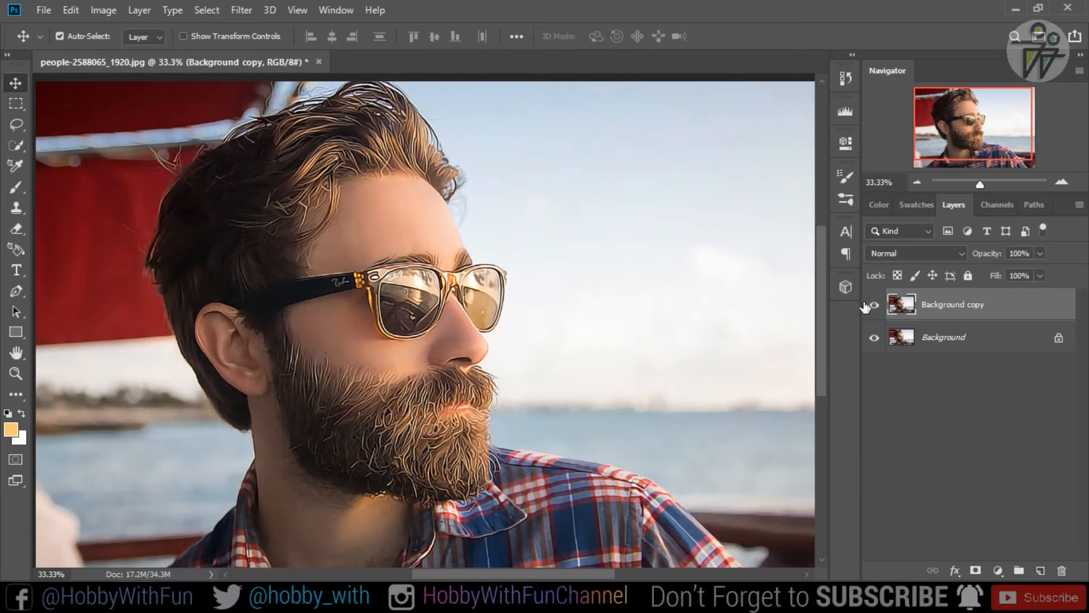
- Hide the original Background layer and convert the Background copy layer to a smart object
left_click(874, 339)
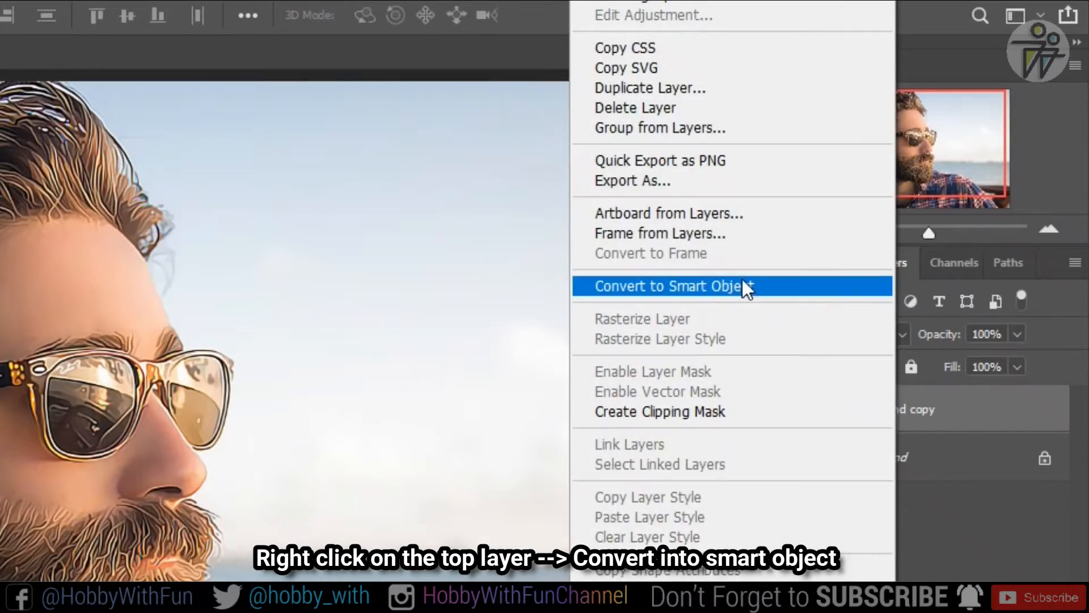
left_click(743, 286)
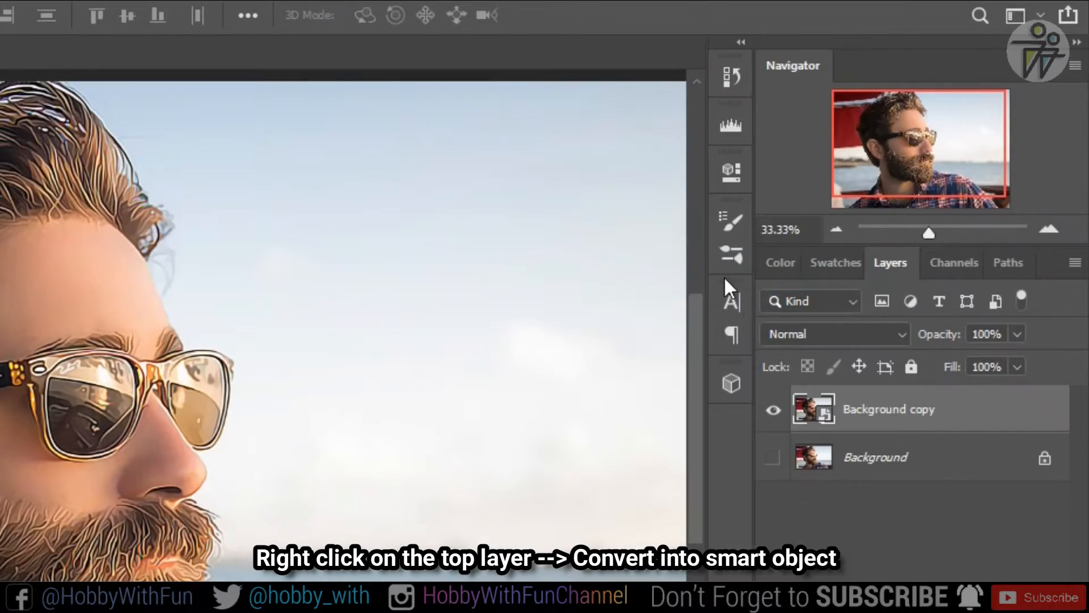
- Duplicate the Background copy smart object twice, naming the copies High and Soft
right_click(884, 416)
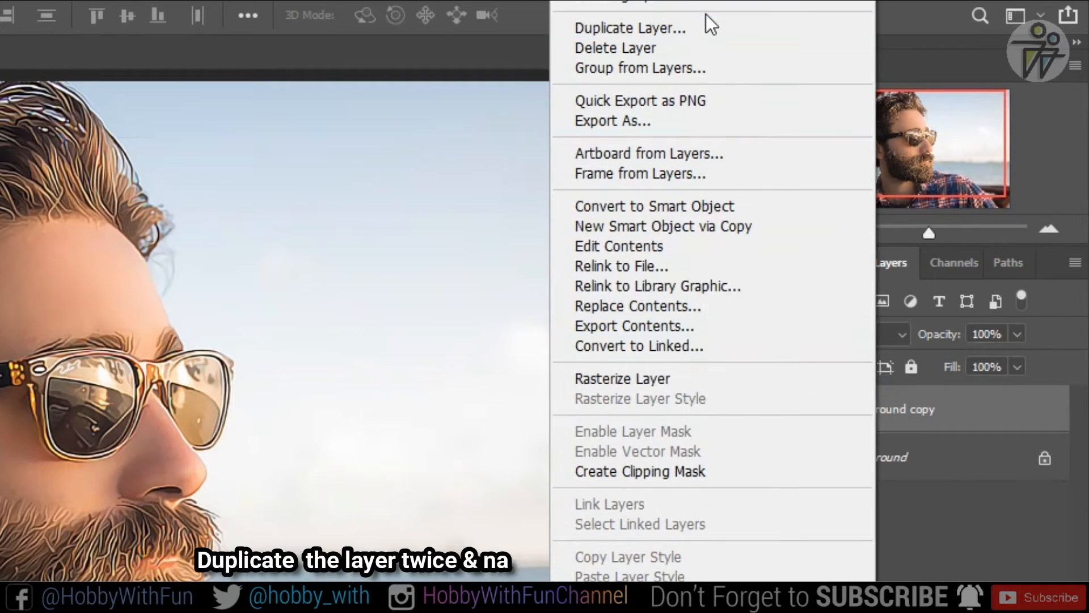
left_click(710, 28)
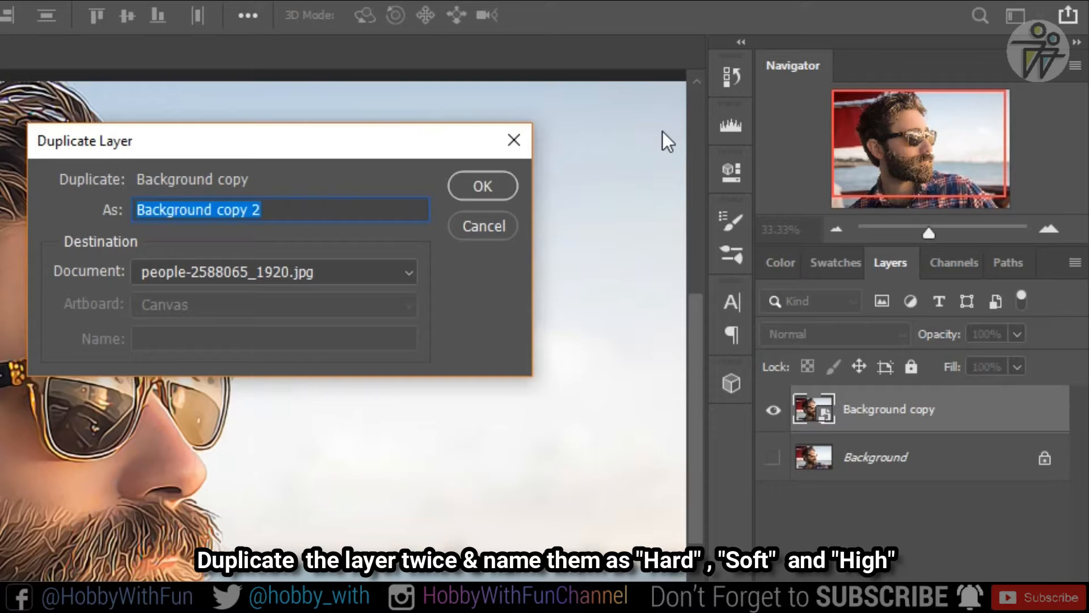
type("High")
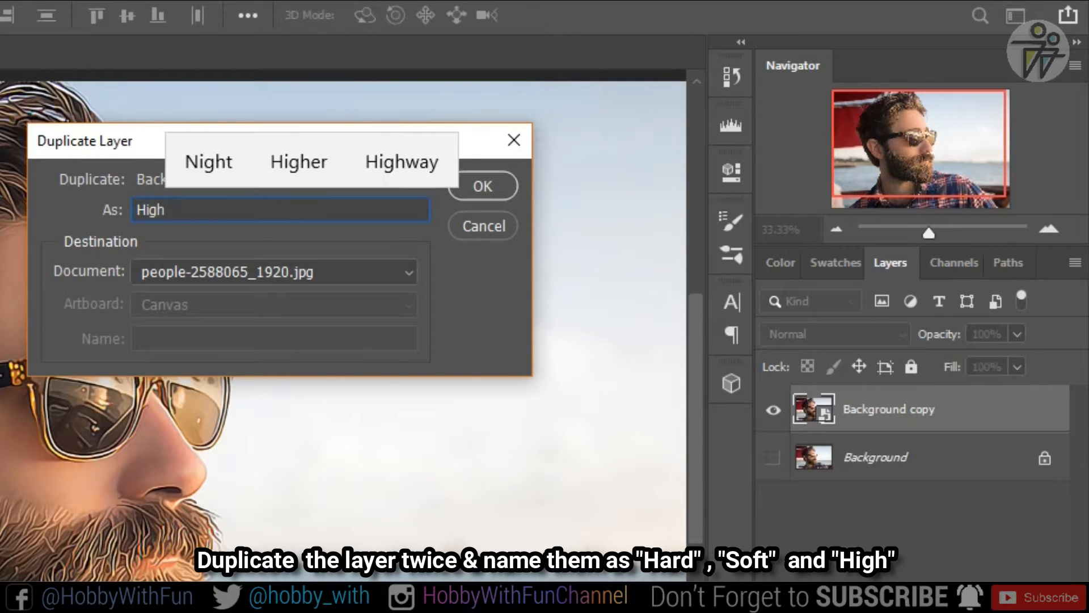
key("Return")
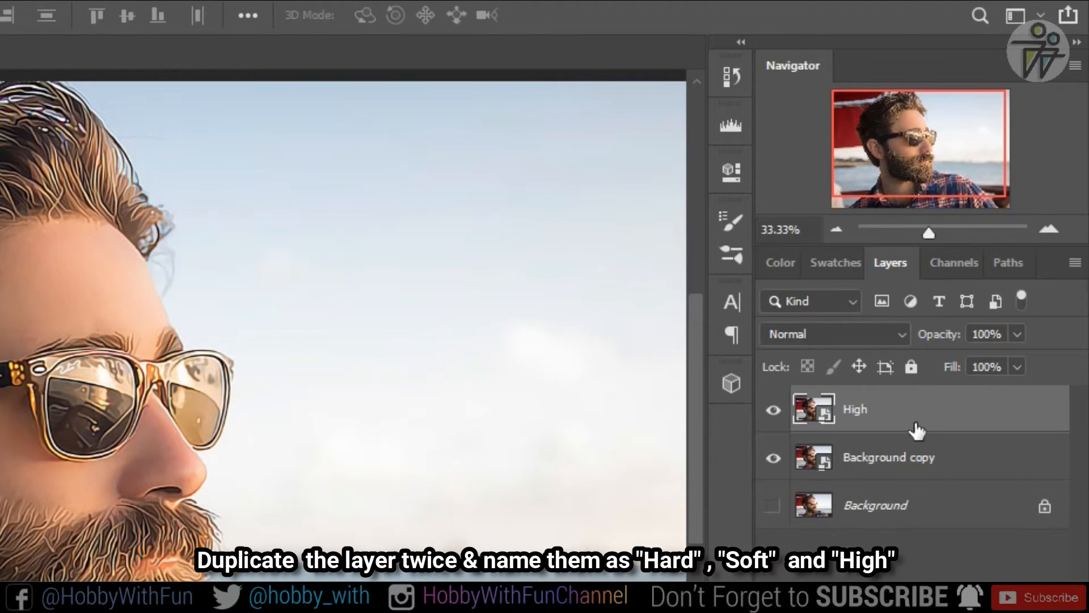
right_click(906, 456)
left_click(717, 28)
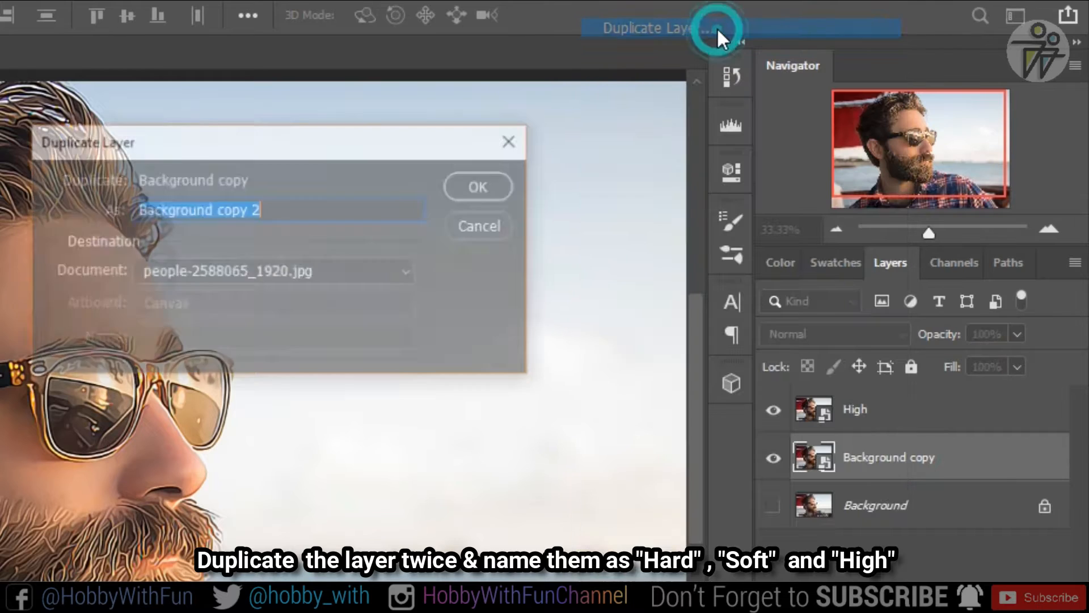
type("Soft")
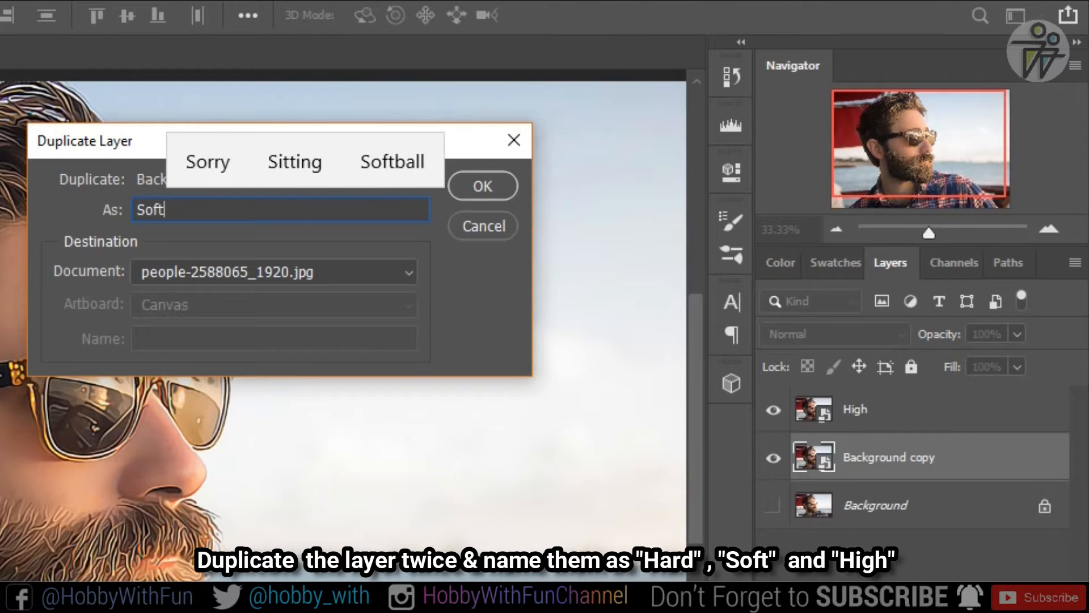
key("Return")
- Rename the Background copy layer as Hard
right_click(903, 512)
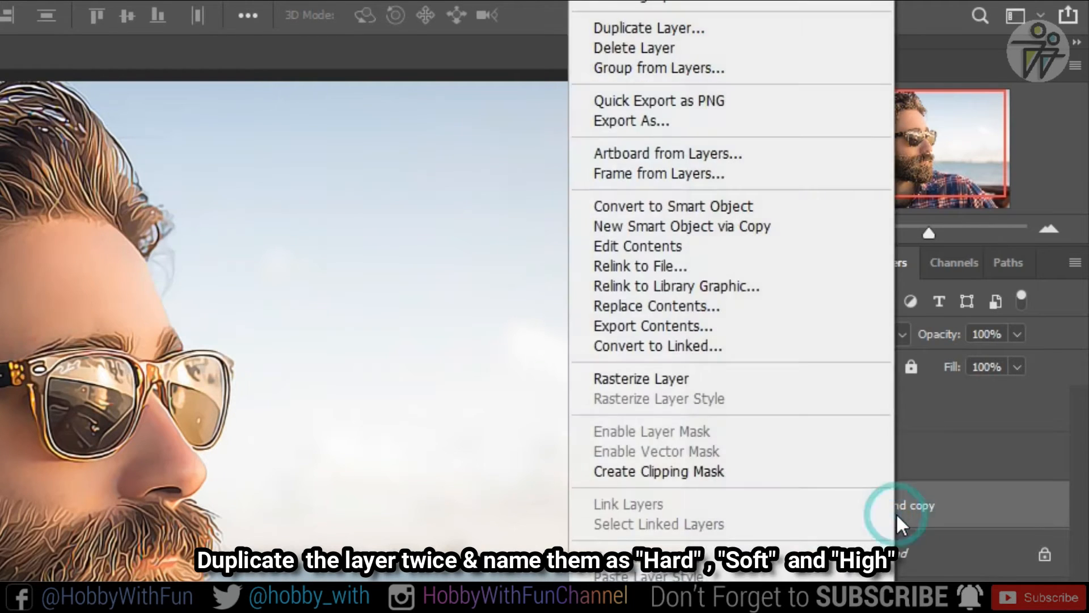
left_click(913, 527)
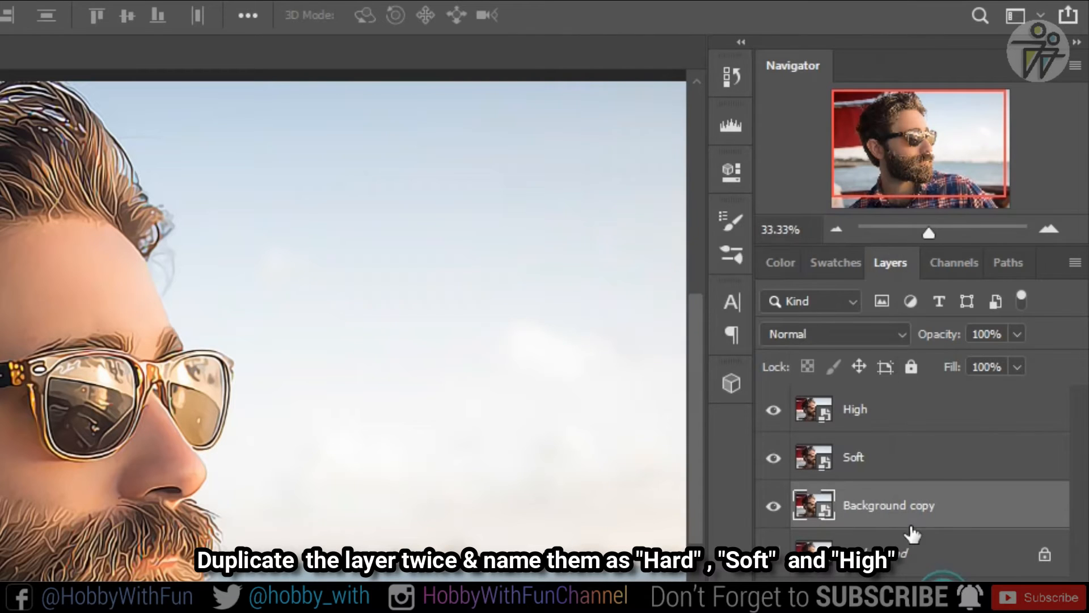
double_click(886, 504)
type("Hard")
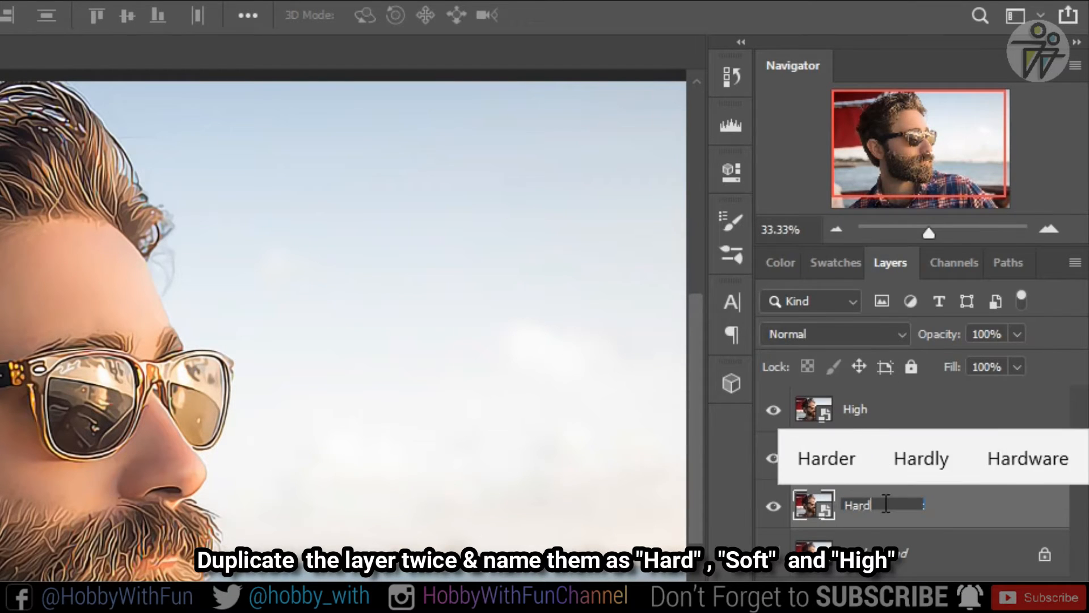
key("Return")
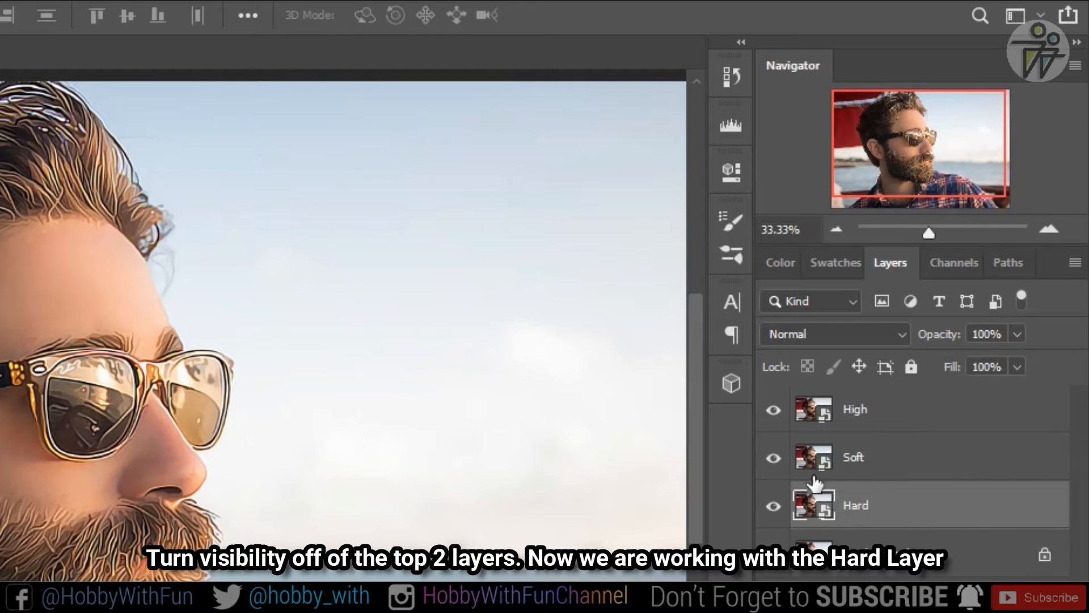
- Hide the High and Soft layers and make the Hard layer active
left_click(772, 409)
left_click(768, 462)
left_click(859, 499)
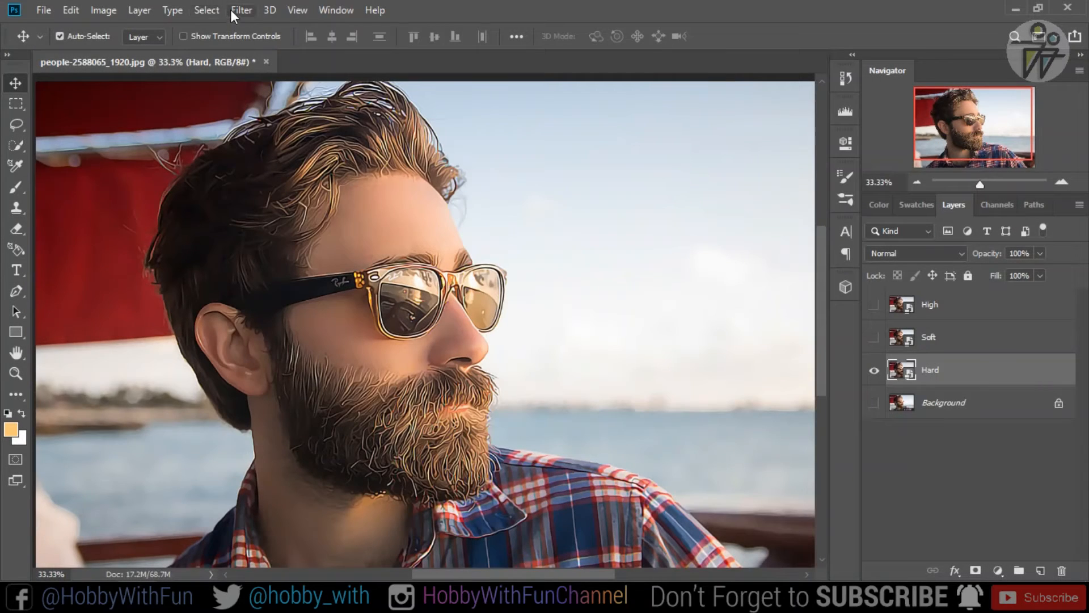
- Apply the Filter Gallery's Cutout filter to the Hard layer with 8 levels, Edge Simplicity 5 and Edge Fidelity 1
left_click(245, 9)
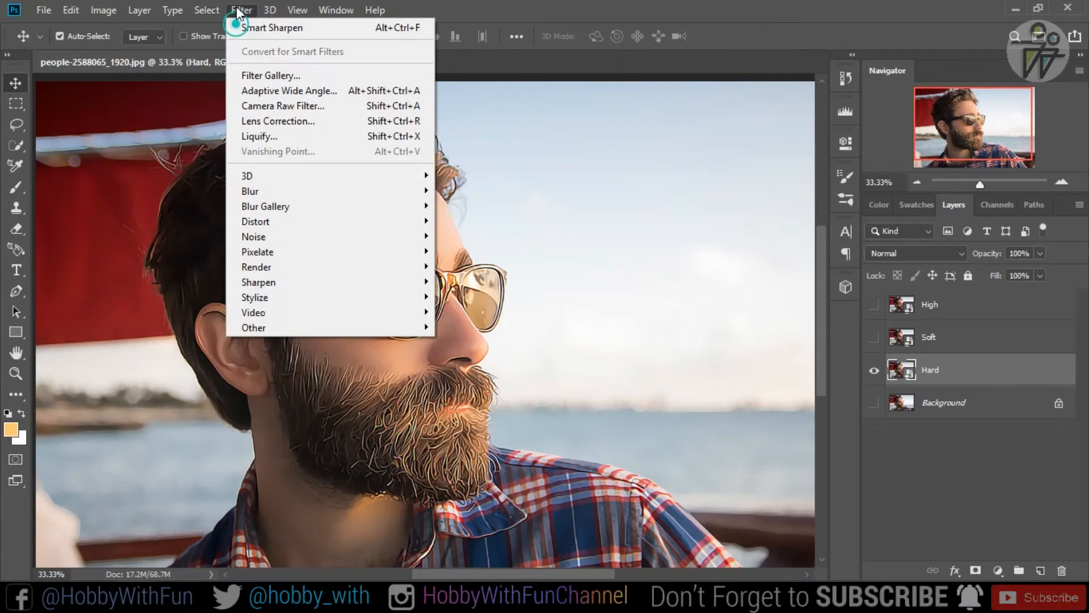
left_click(261, 73)
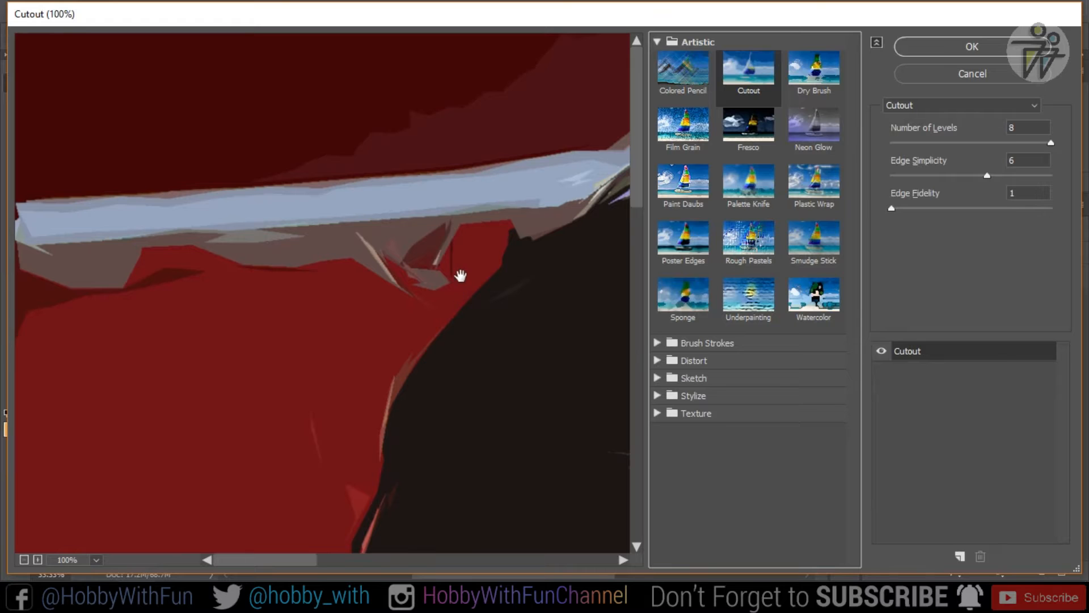
left_click(24, 560)
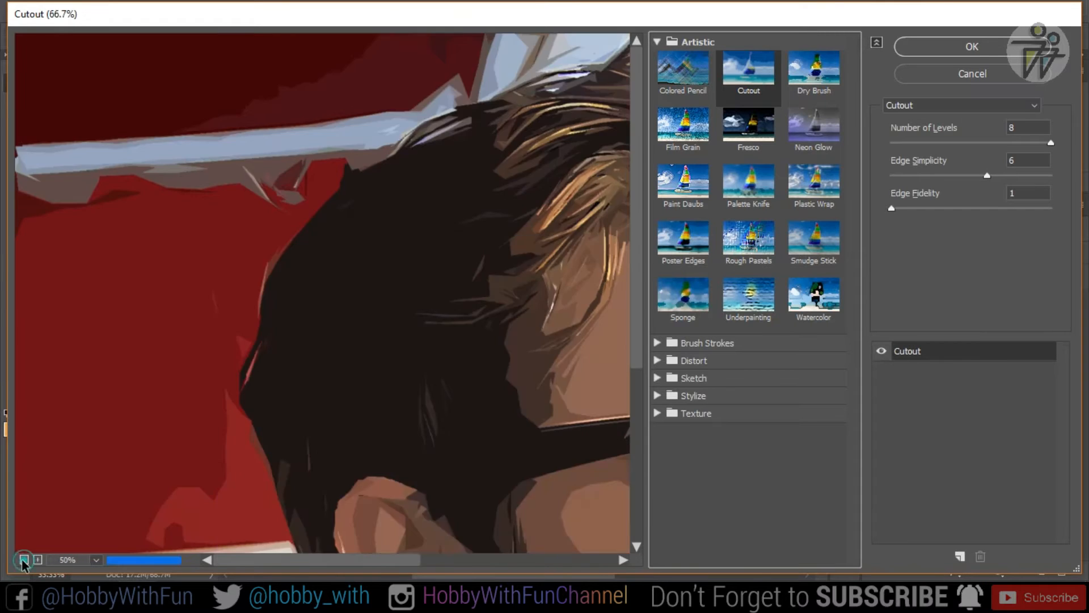
left_click(24, 560)
left_click_drag(394, 419, 254, 339)
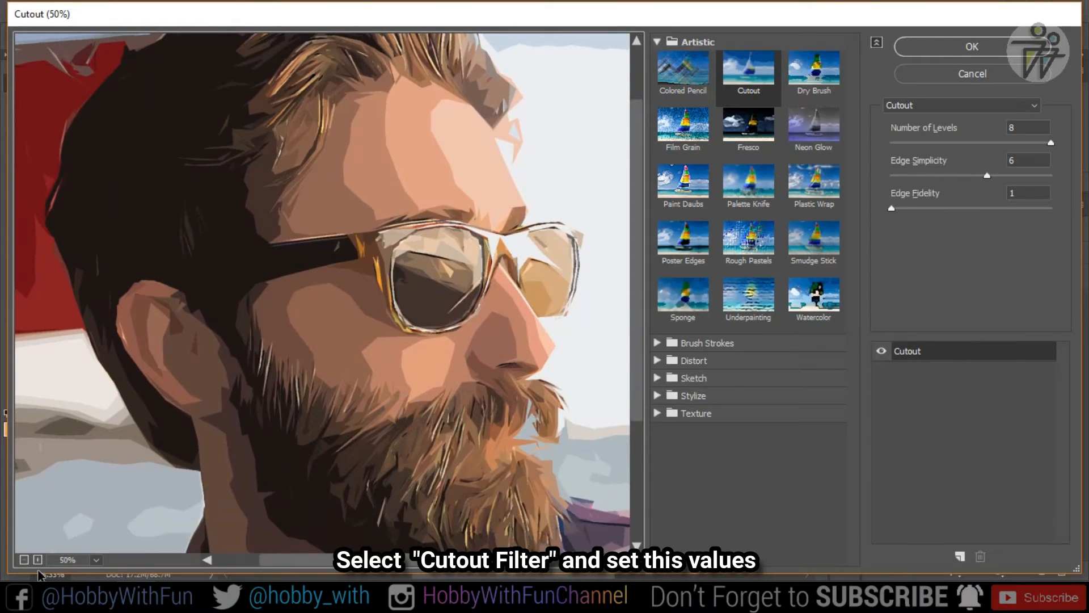
left_click(24, 560)
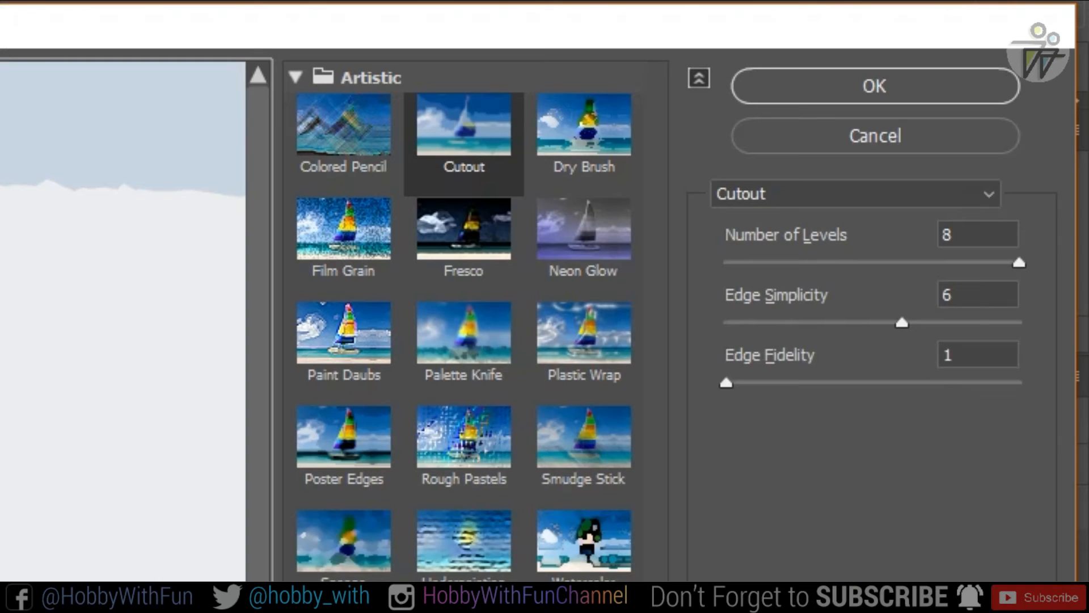
left_click_drag(903, 323, 875, 322)
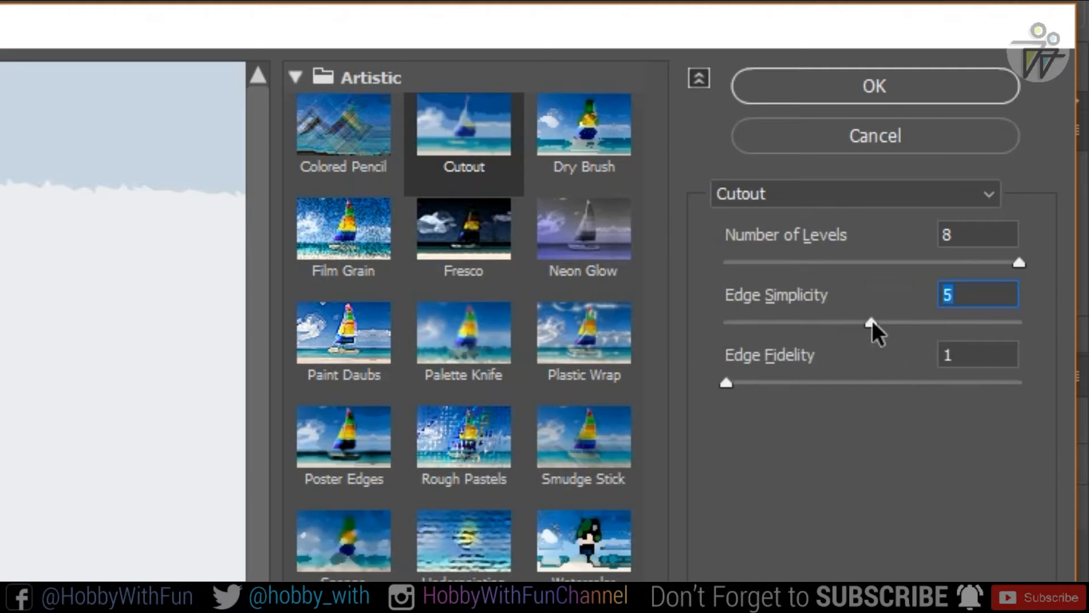
left_click_drag(728, 383, 795, 385)
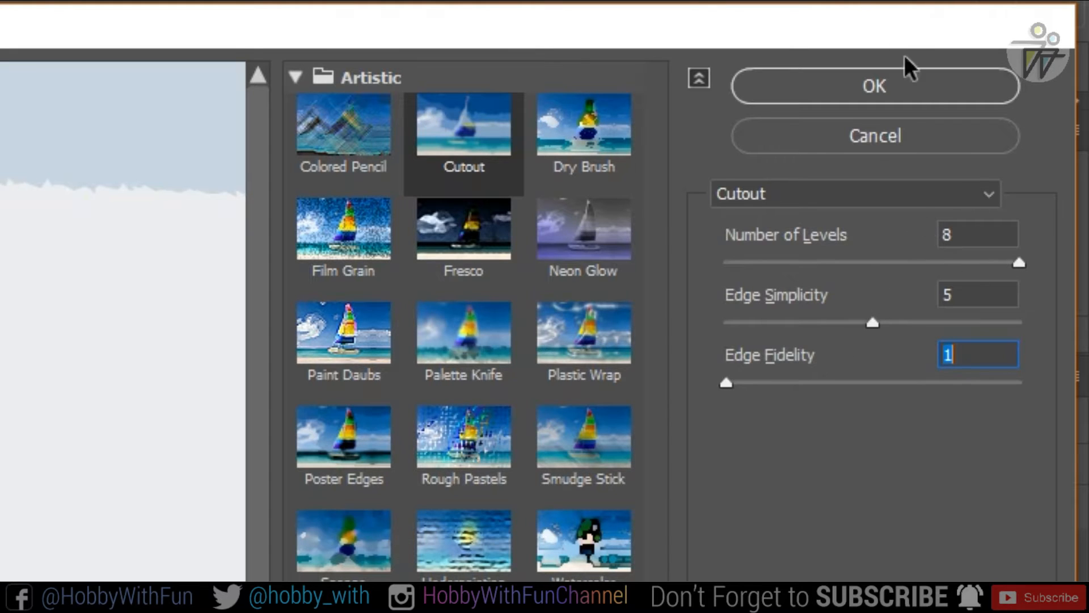
left_click(898, 80)
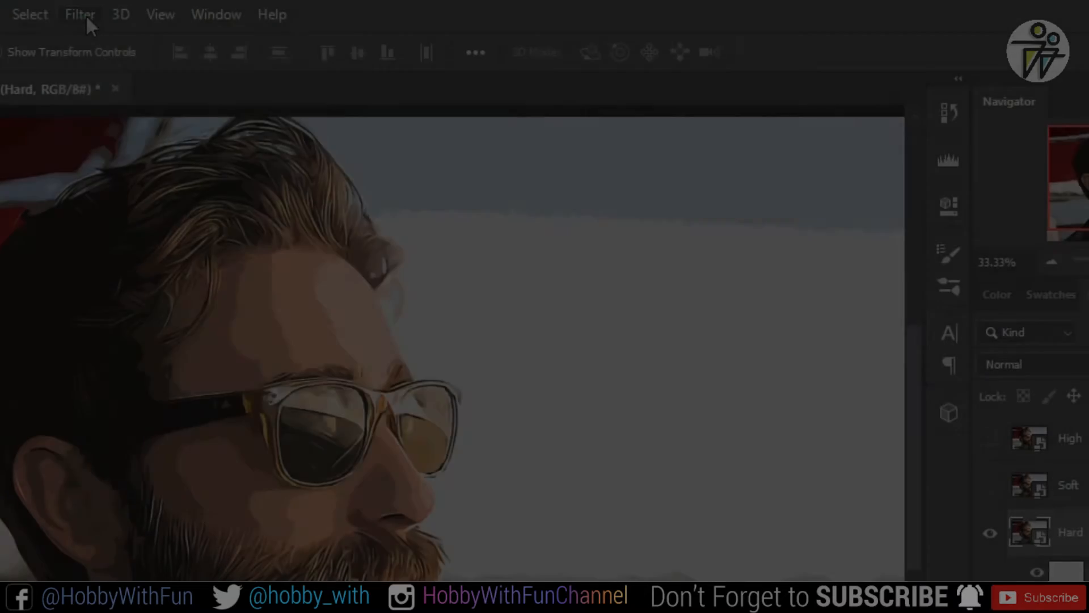
- Sharpen the Hard layer with Unsharp Mask at 150% Amount, 2.0 px Radius and Threshold 0
left_click(241, 10)
mouse_move(216, 405)
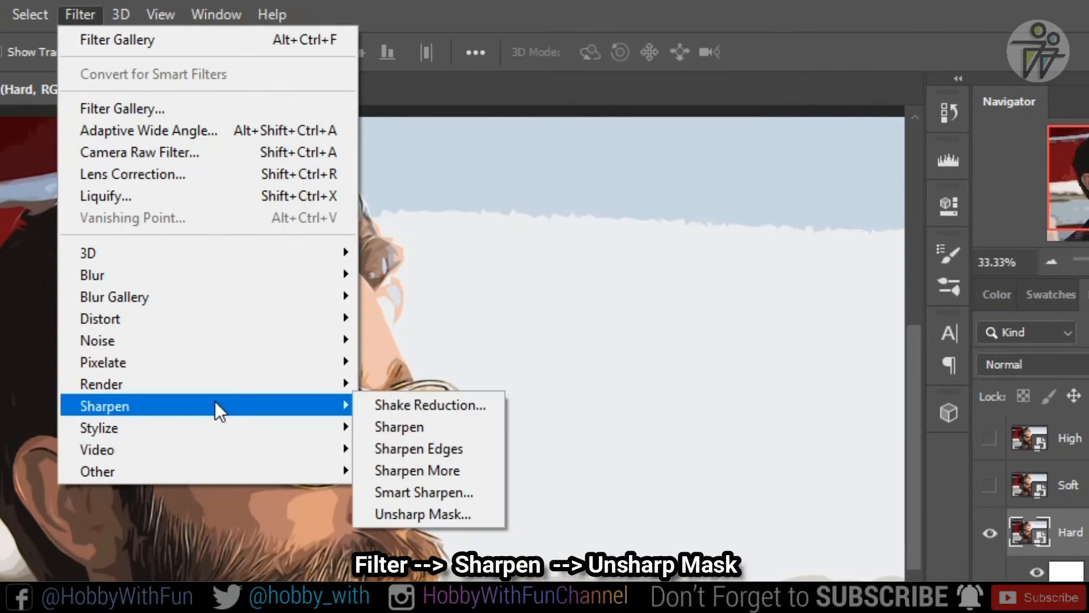
left_click(450, 513)
left_click(783, 377)
left_click(784, 377)
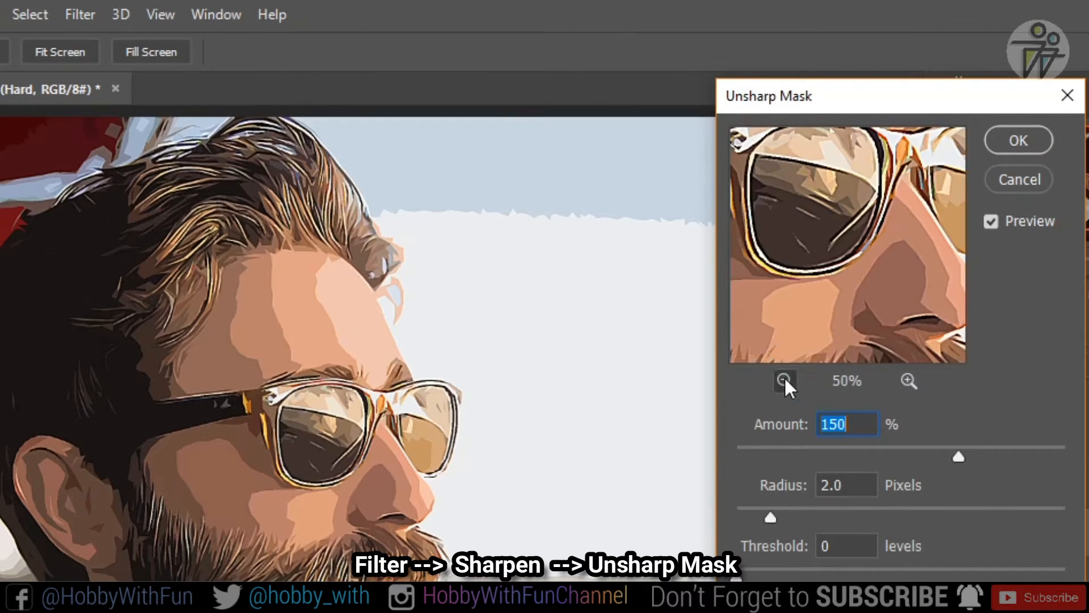
left_click(784, 378)
left_click_drag(845, 312, 924, 230)
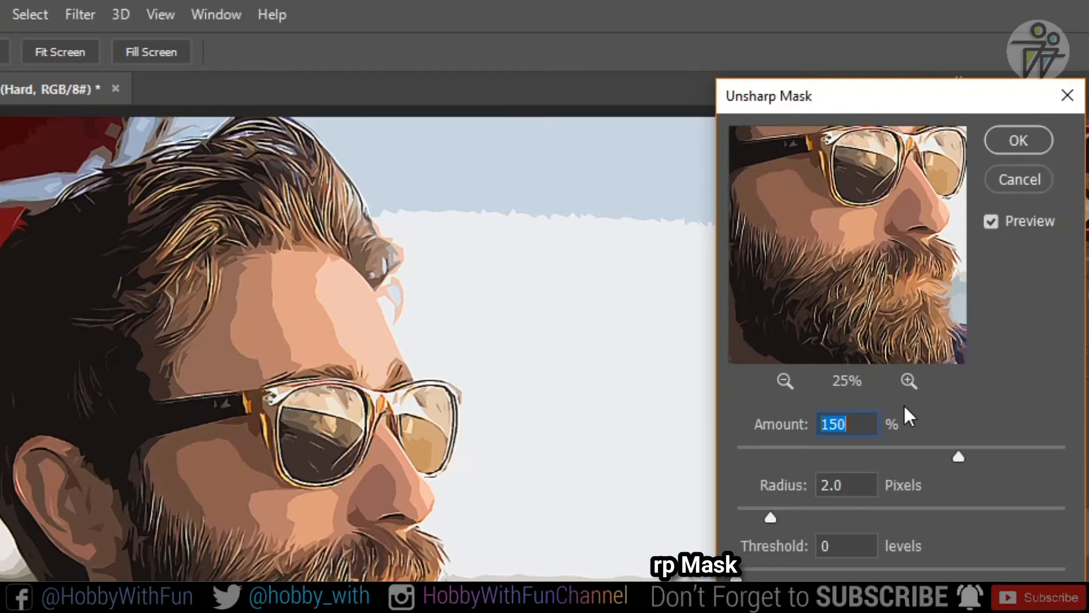
left_click_drag(960, 456, 862, 457)
left_click(836, 459)
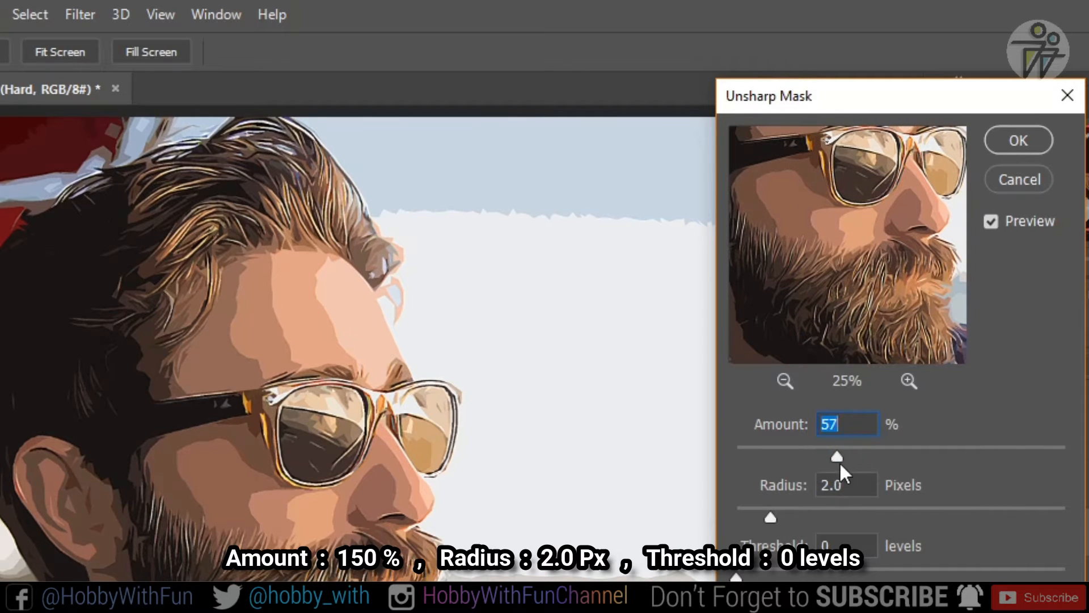
left_click_drag(1027, 456, 911, 461)
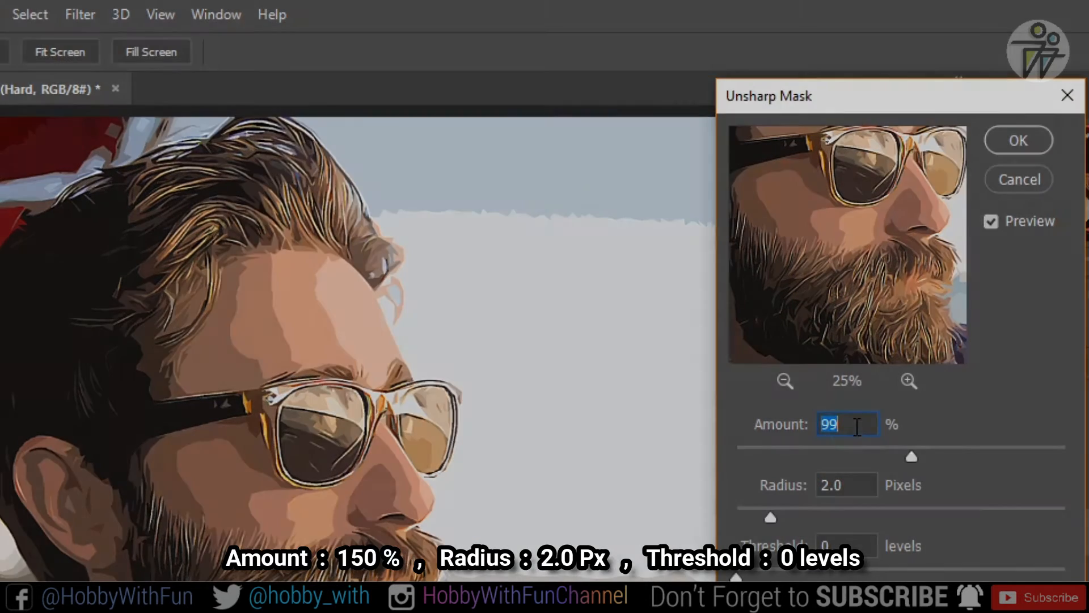
type("1")
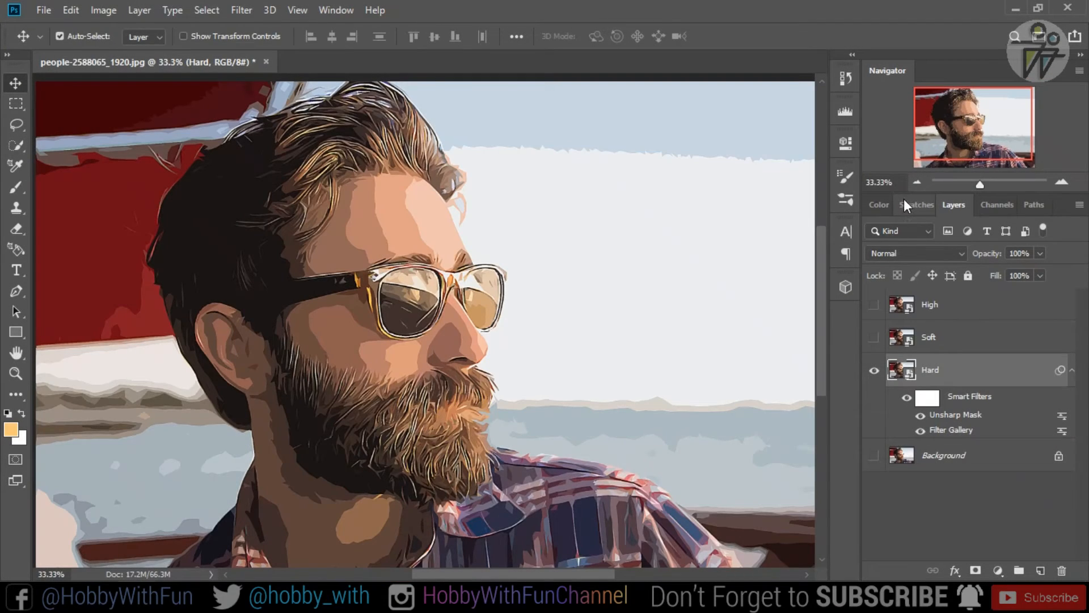
- Show the Soft layer and apply the Cutout filter to it with 8 levels, Edge Simplicity 6 and Edge Fidelity 1
left_click(874, 338)
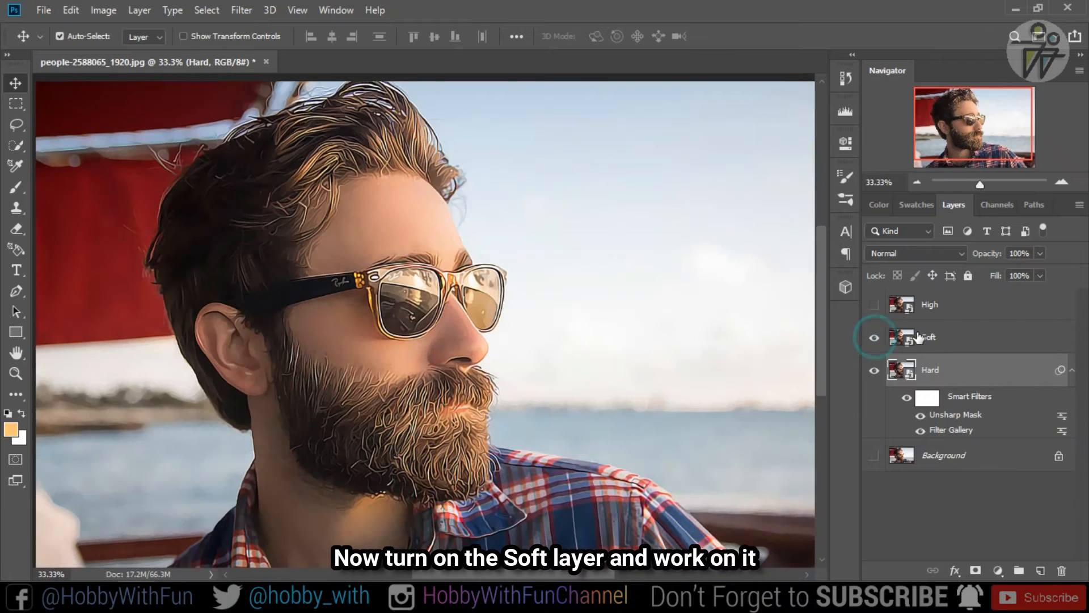
left_click(925, 337)
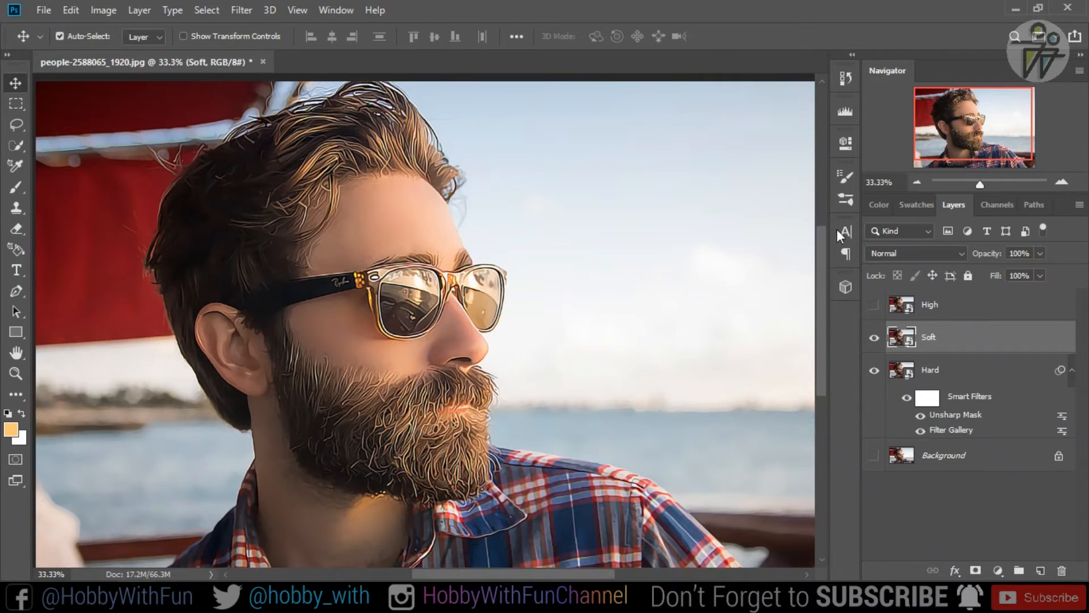
left_click(242, 11)
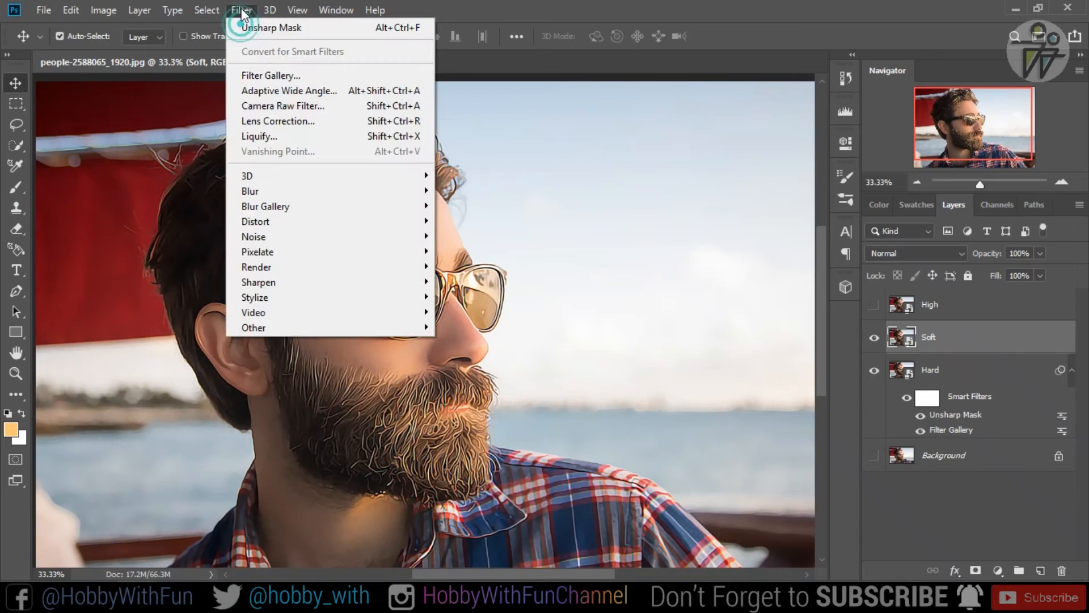
left_click(274, 77)
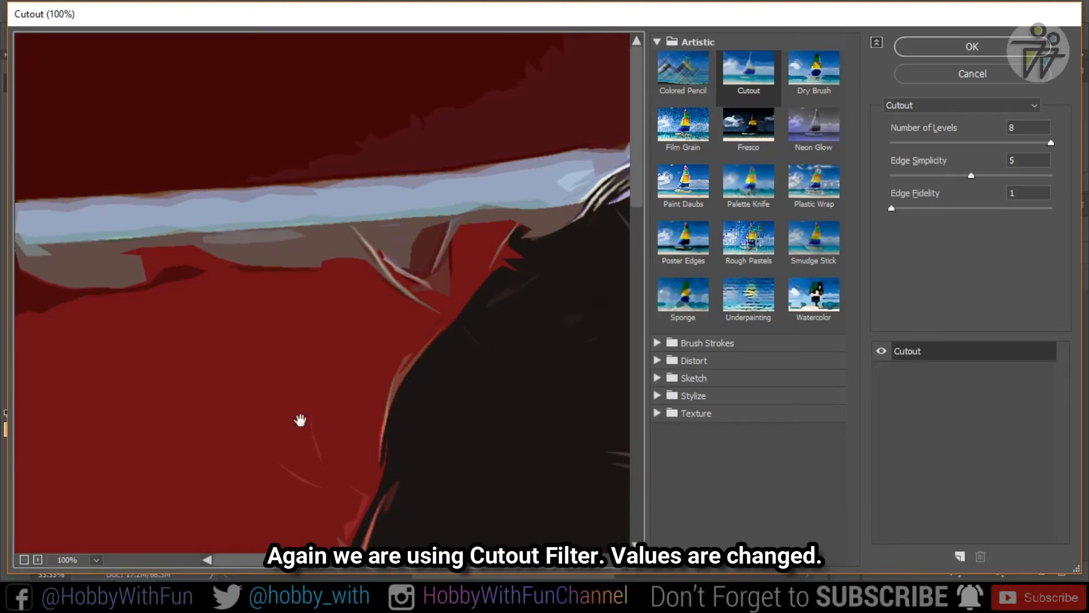
left_click(23, 560)
left_click(23, 560)
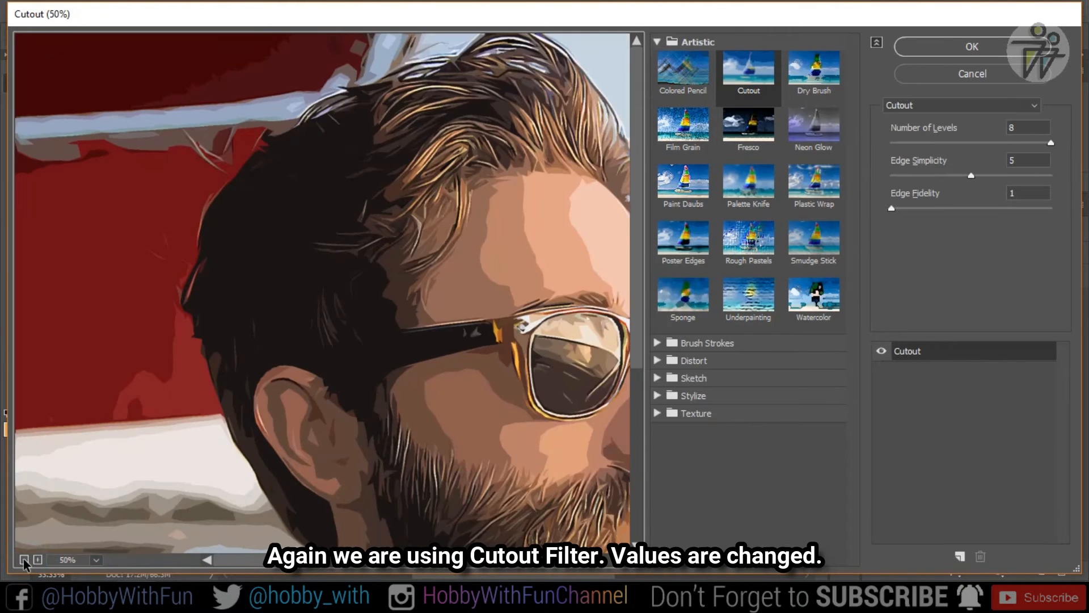
left_click(23, 560)
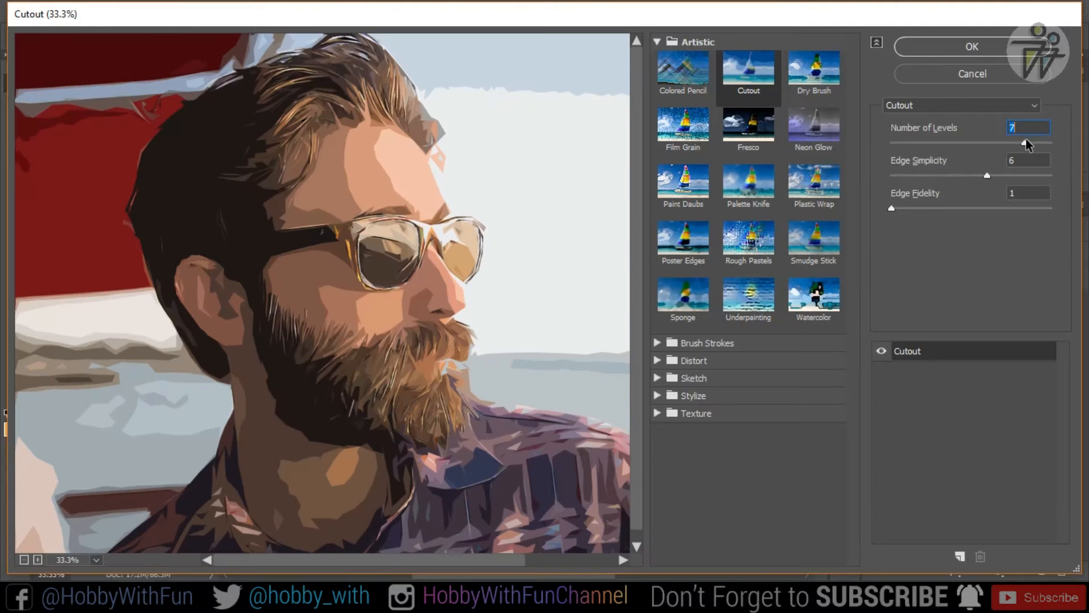
left_click_drag(1027, 143, 1069, 151)
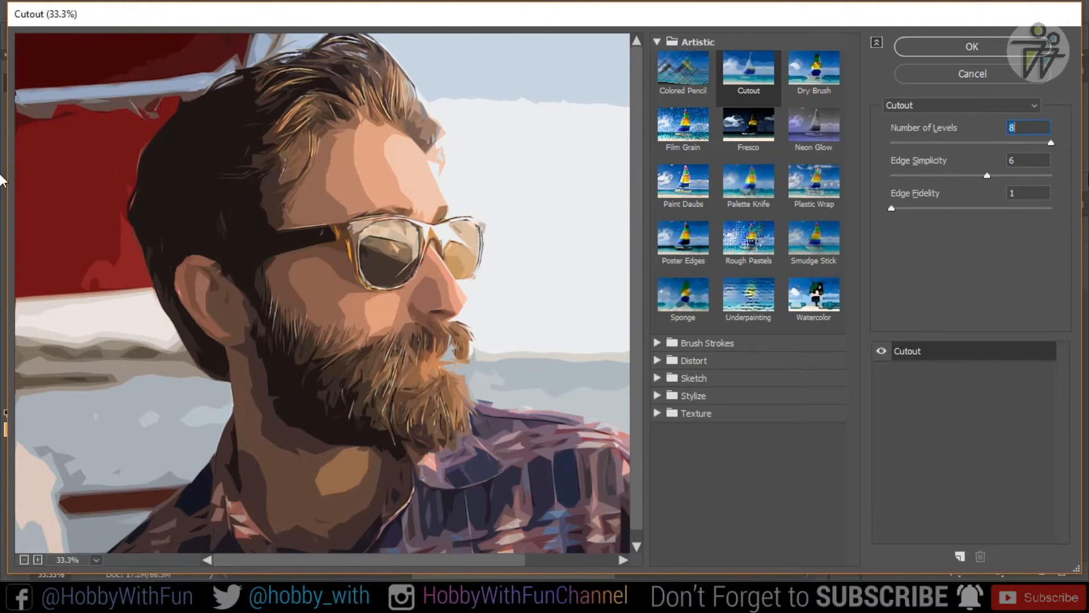
left_click(972, 47)
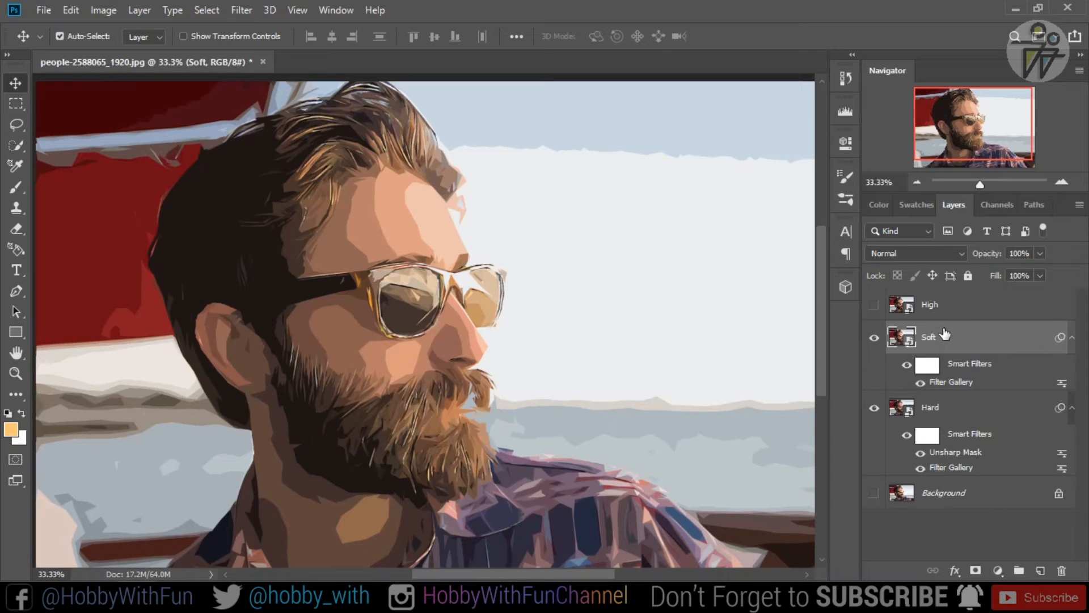
- Apply a second Filter Gallery Cutout filter to the Soft layer with 8 levels, Edge Simplicity 6 and Edge Fidelity 2
left_click(248, 12)
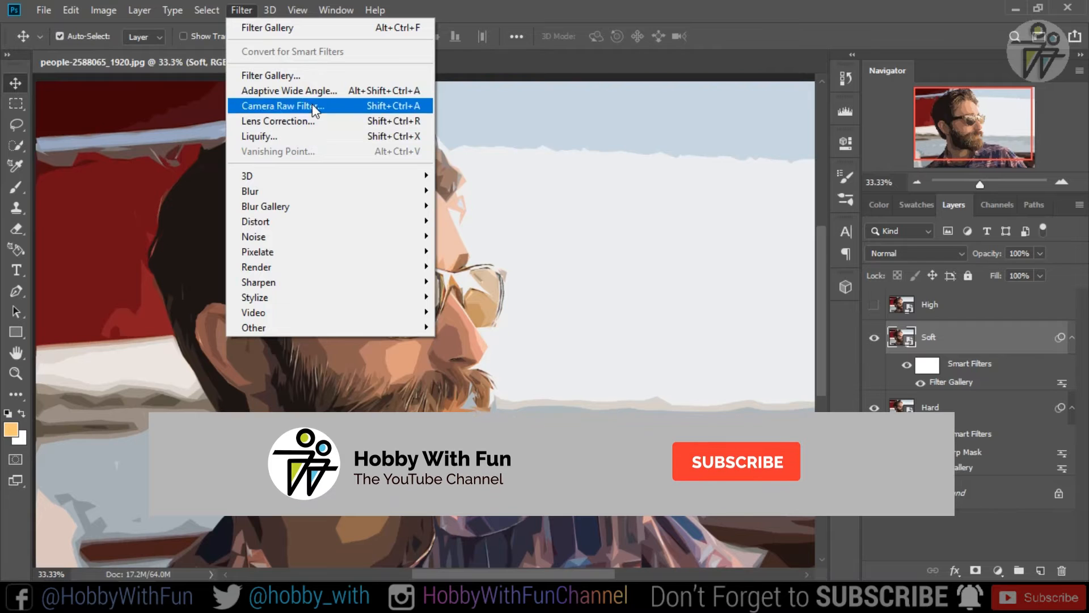
left_click(305, 76)
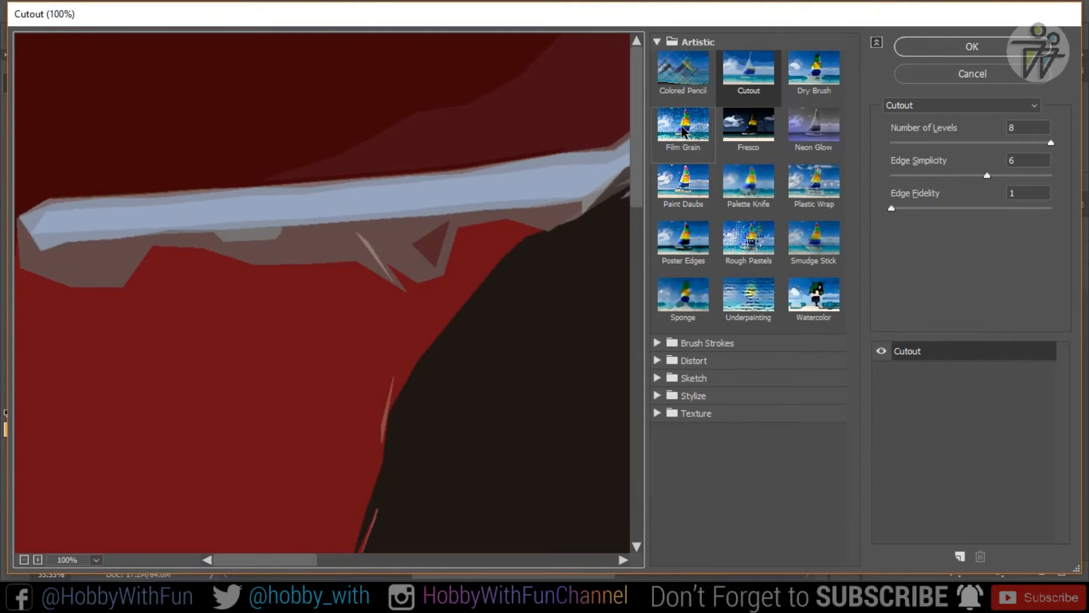
left_click(23, 560)
left_click(23, 559)
left_click(23, 559)
left_click(23, 559)
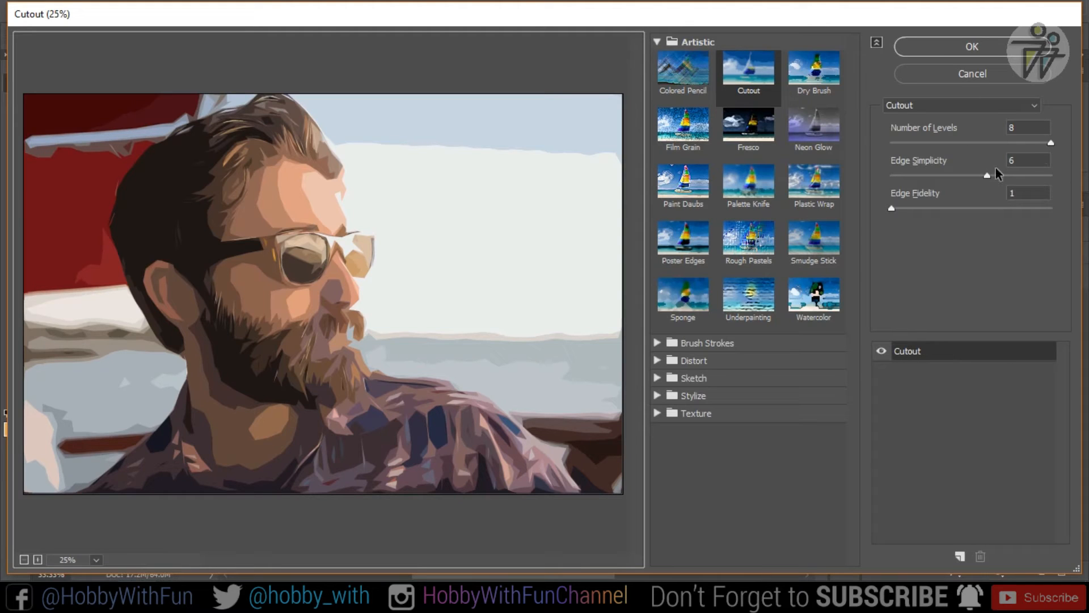
left_click(907, 209)
left_click_drag(908, 211, 922, 211)
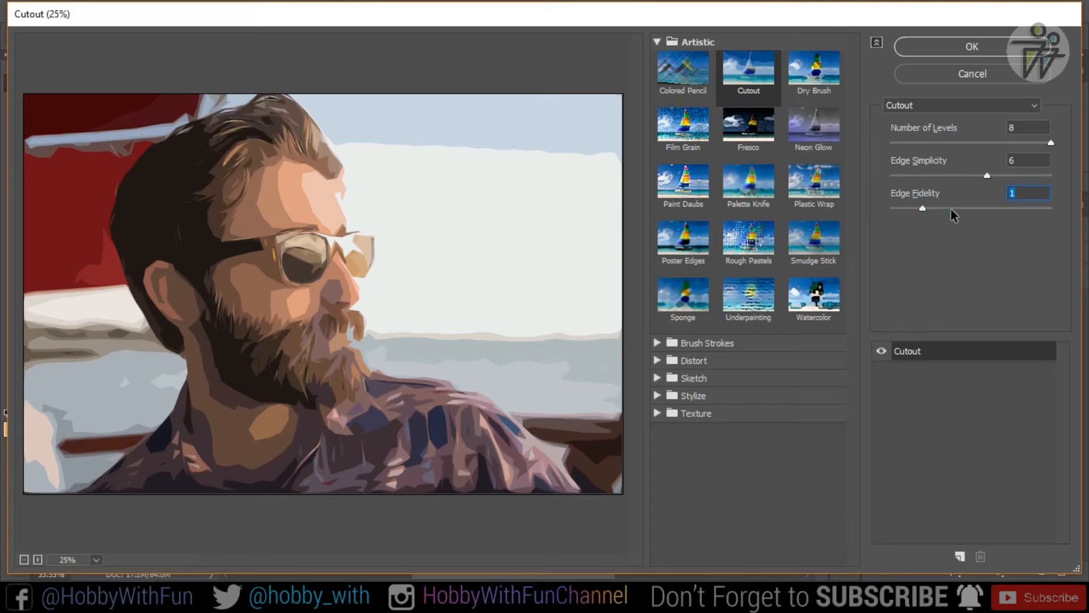
left_click_drag(925, 212, 956, 209)
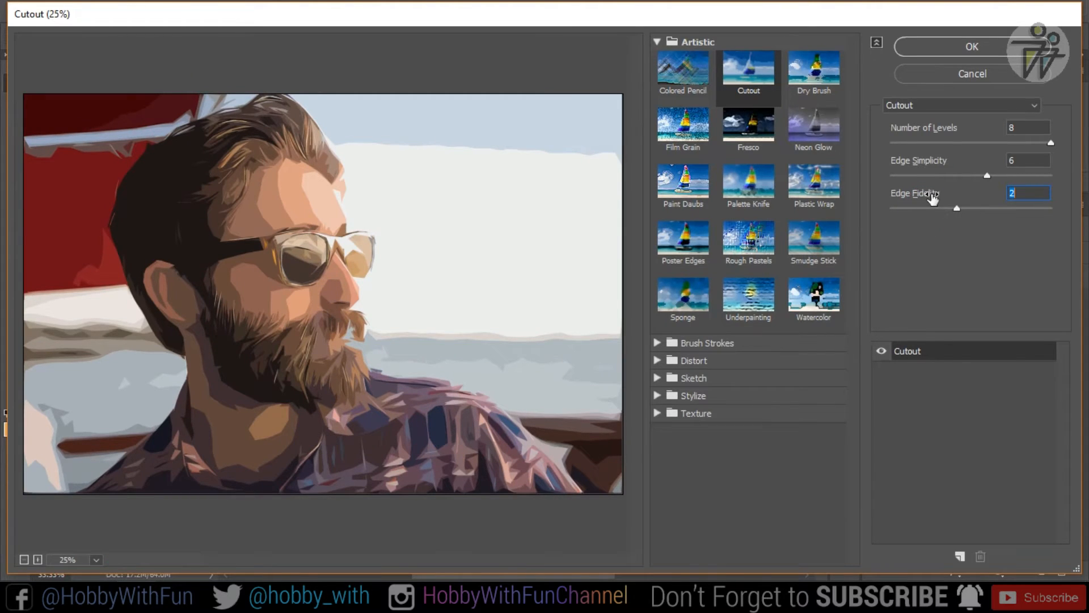
left_click(982, 53)
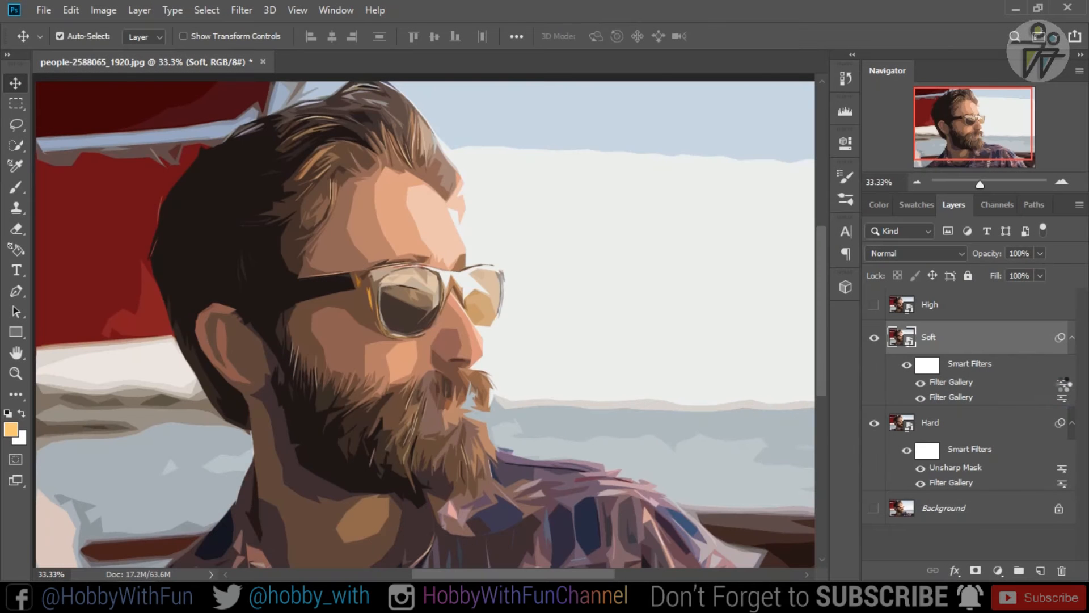
- Set the blending opacity of both Filter Gallery smart filters on the Soft layer to 35%
double_click(1063, 389)
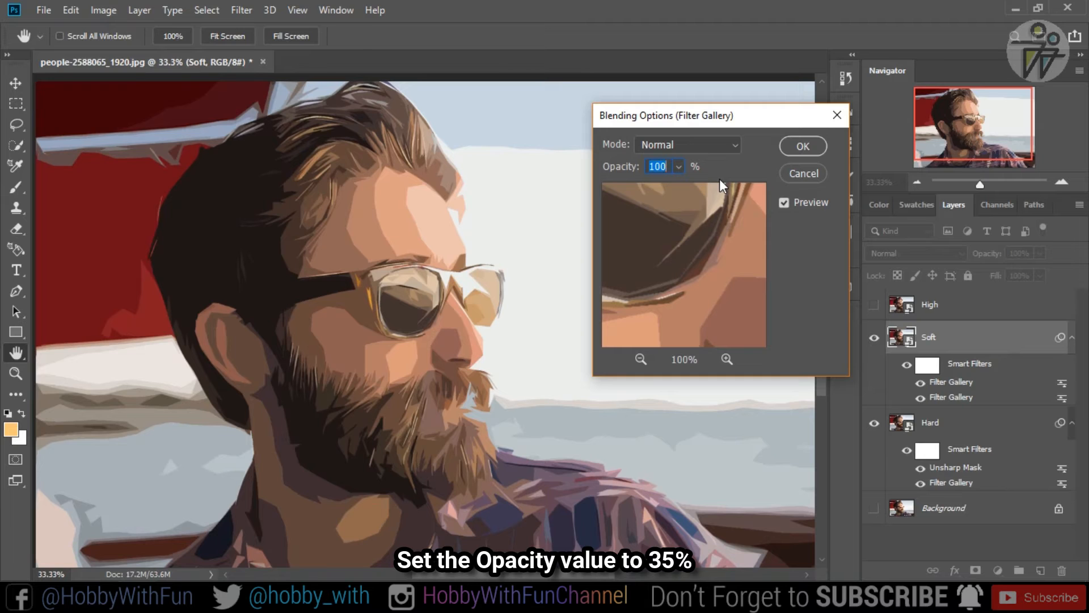
type("35")
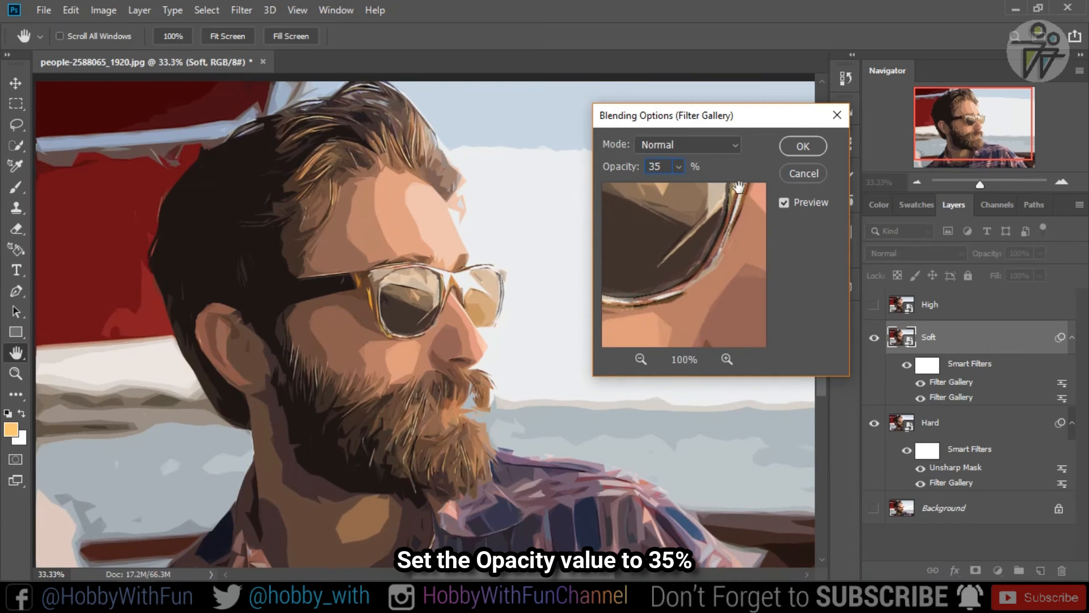
left_click(800, 146)
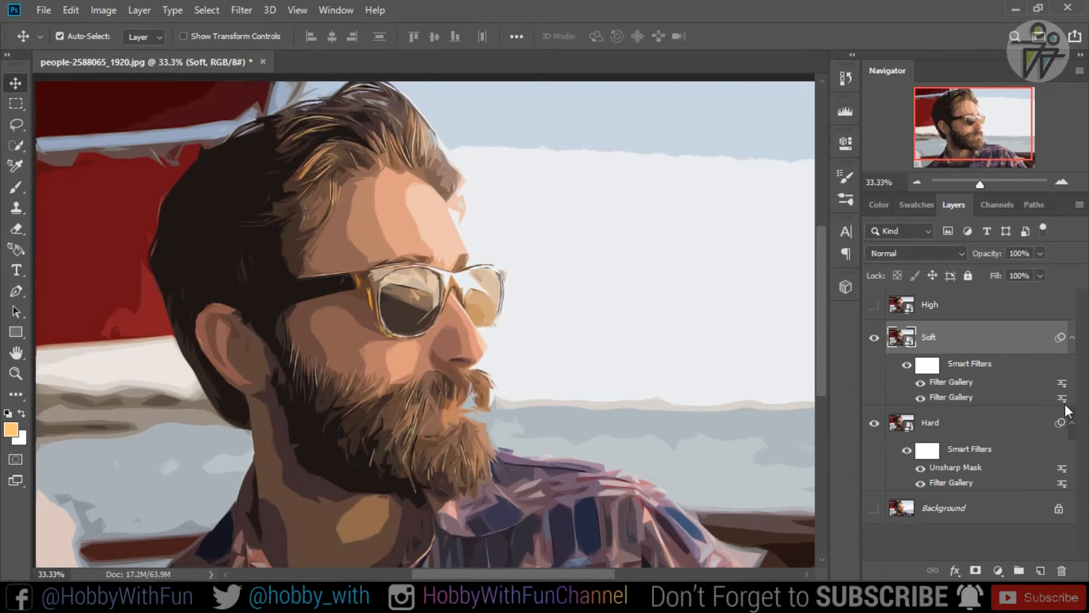
double_click(1062, 397)
type("35")
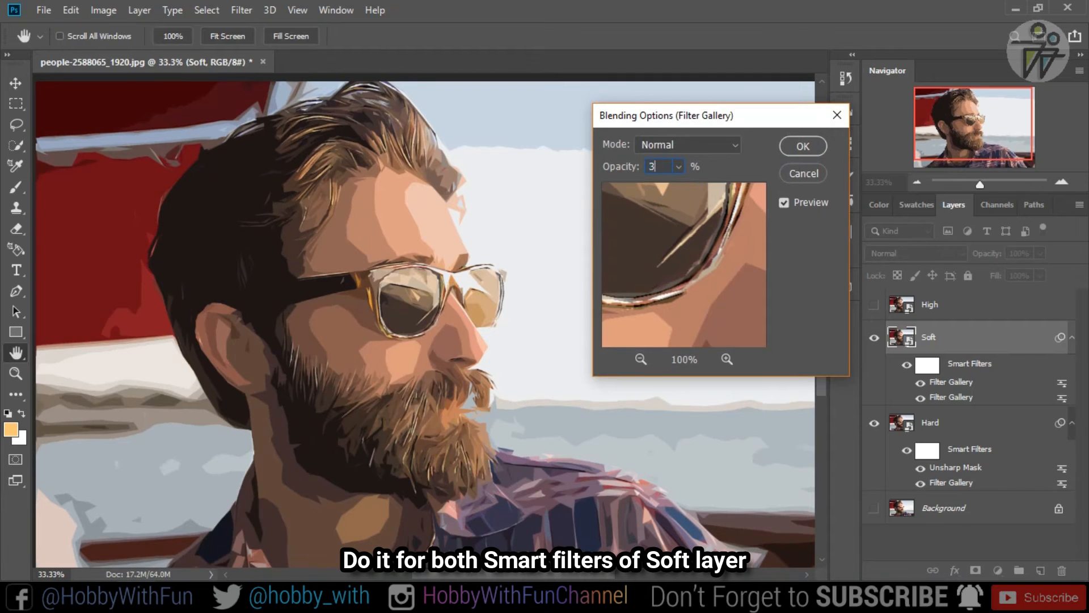
left_click(787, 146)
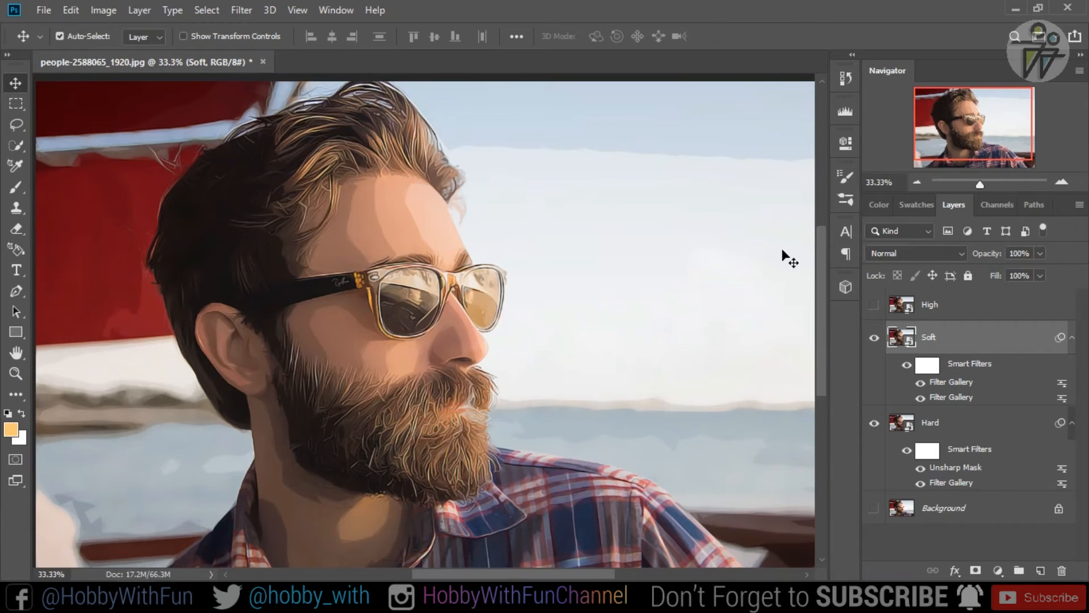
- Sharpen the Soft layer with Unsharp Mask at 250% Amount, 2.0 px Radius and Threshold 0
left_click(241, 10)
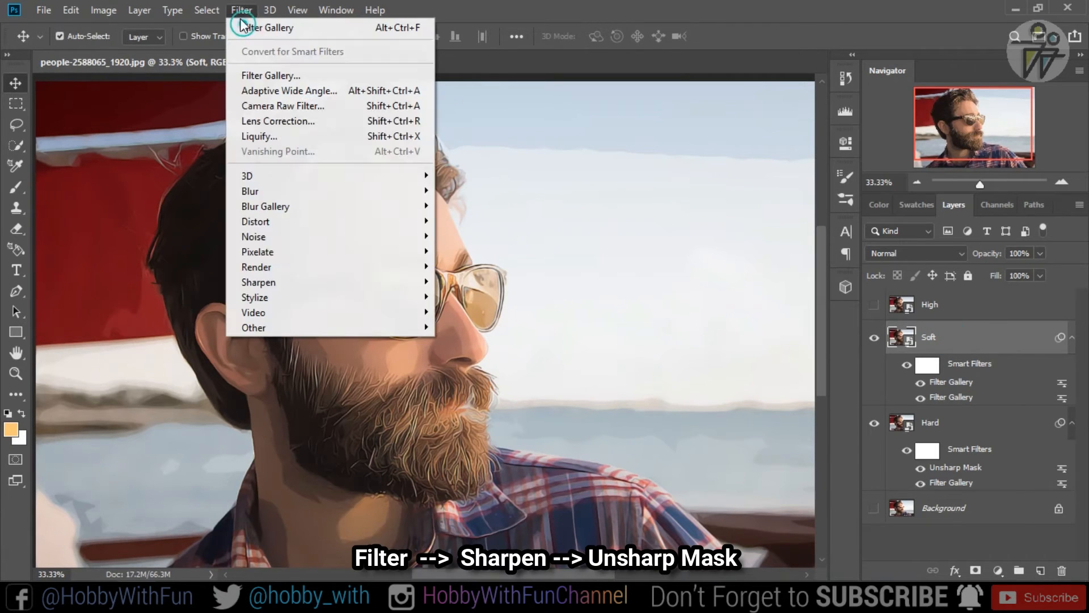
mouse_move(332, 287)
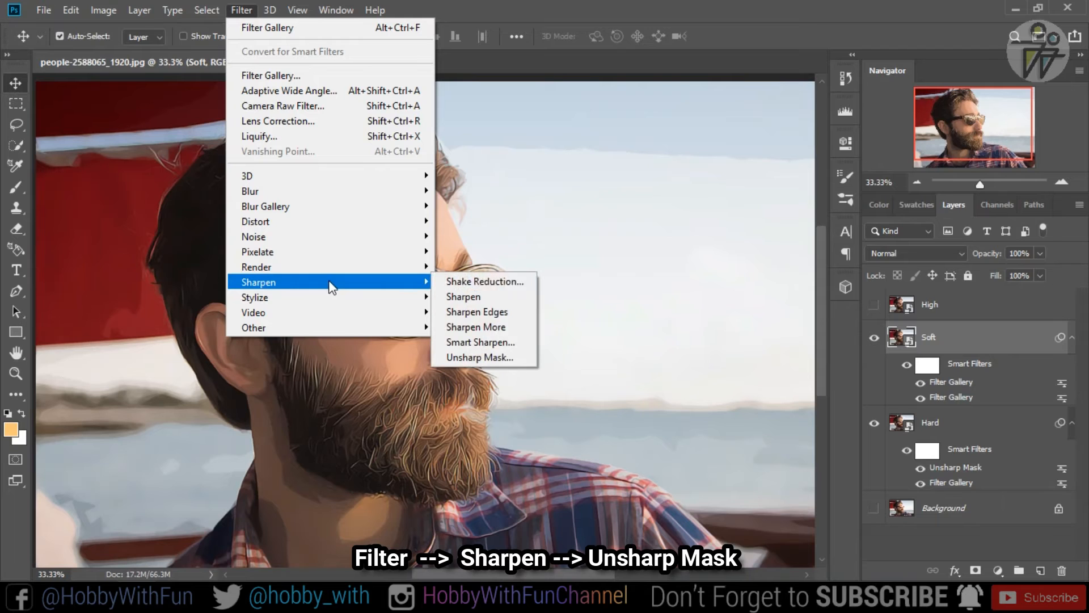
left_click(481, 357)
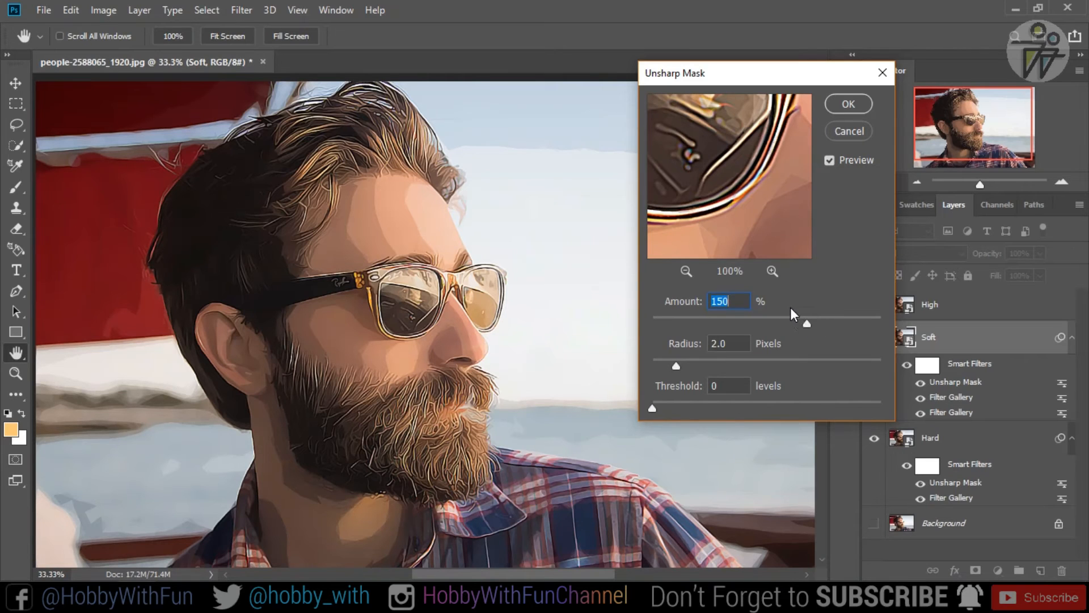
type("250")
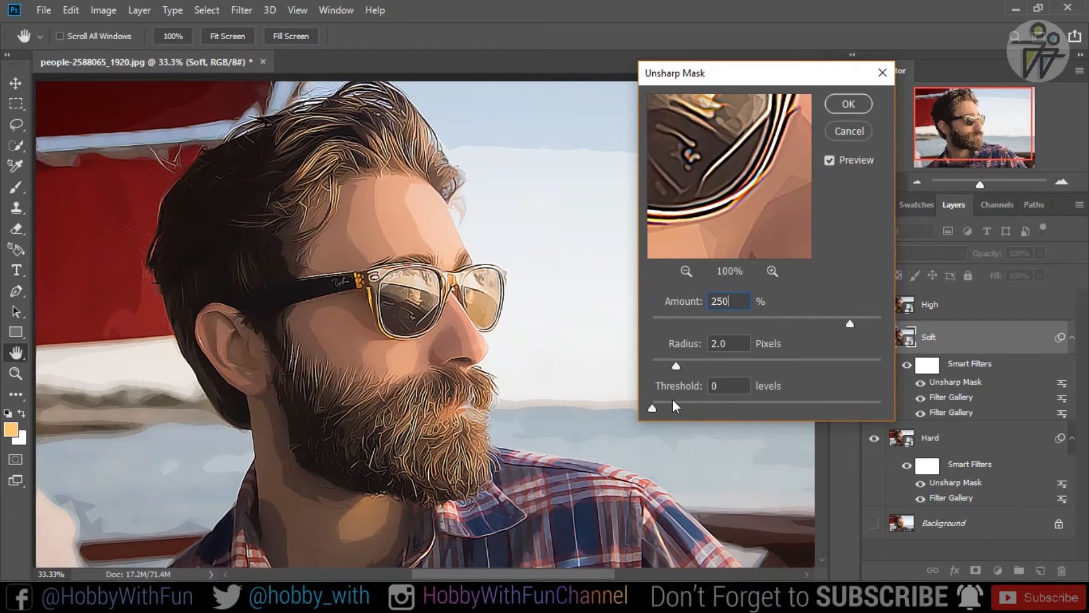
left_click(848, 103)
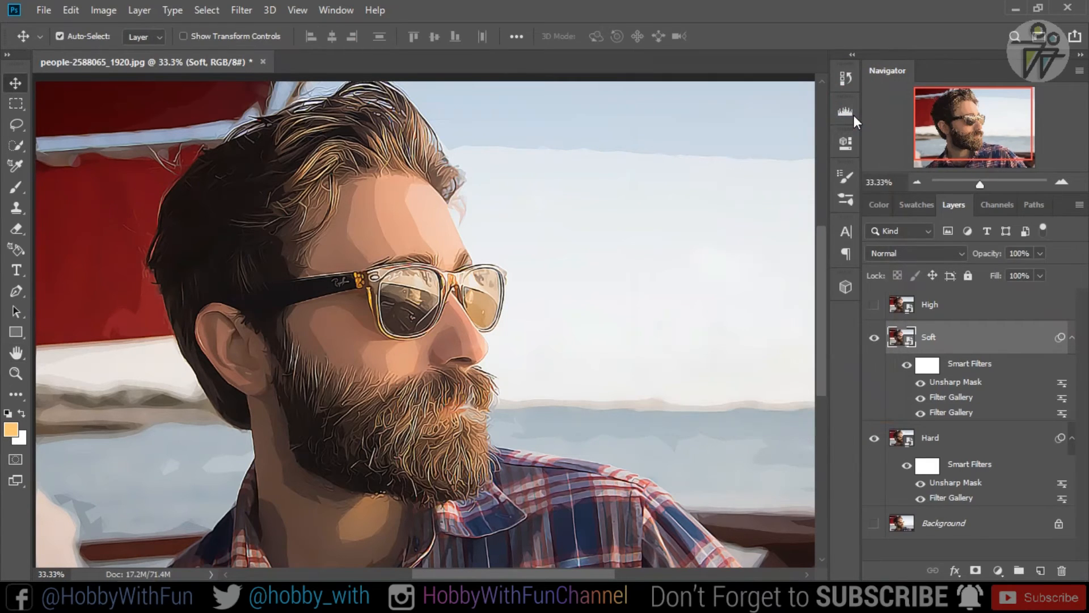
- Set the Soft layer's opacity to 50% and toggle its visibility to compare the effect
left_click(945, 331)
left_click(1018, 254)
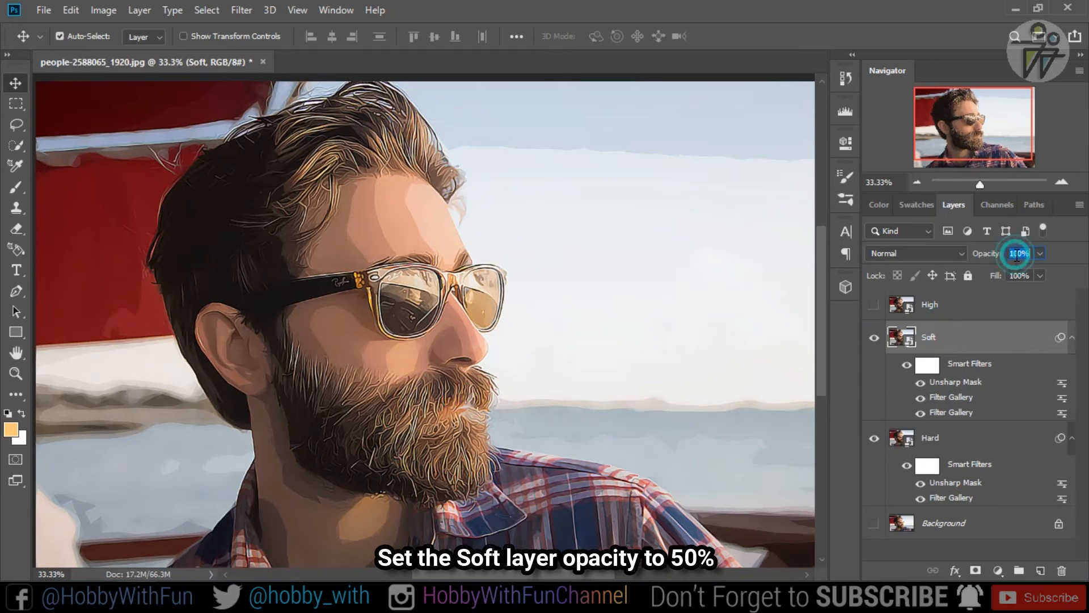
type("5")
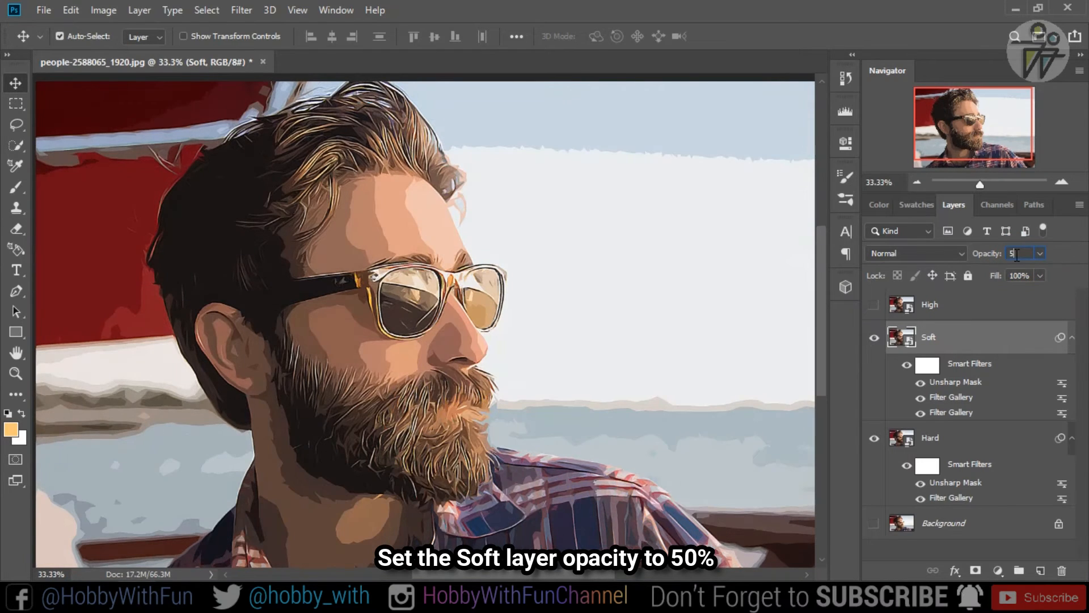
type("0")
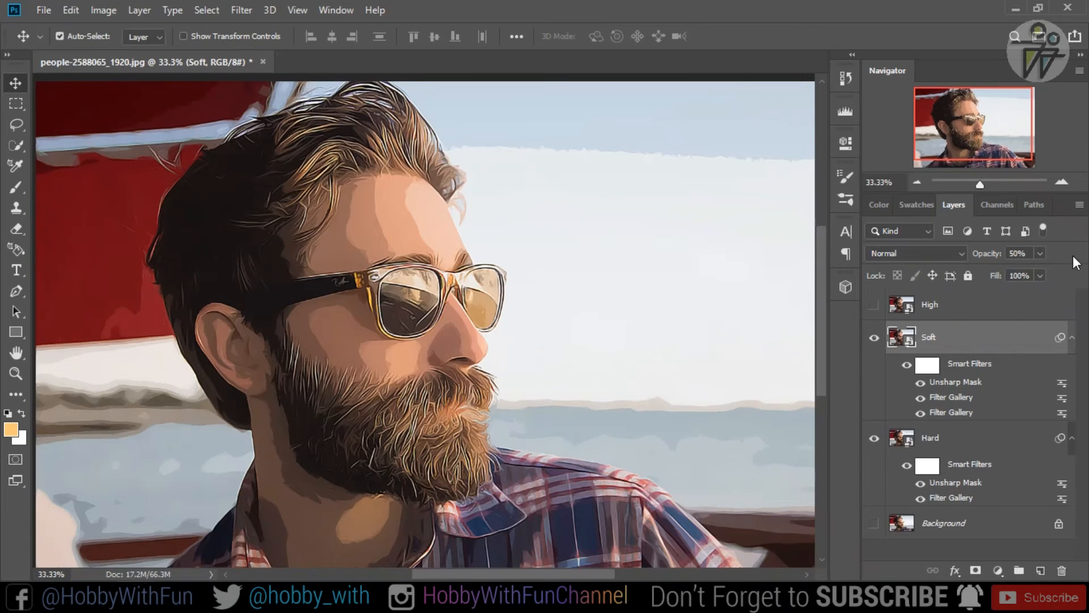
left_click(875, 339)
left_click(873, 337)
- Show the High layer and apply the High Pass filter to it with a 2.5 px Radius
left_click(873, 307)
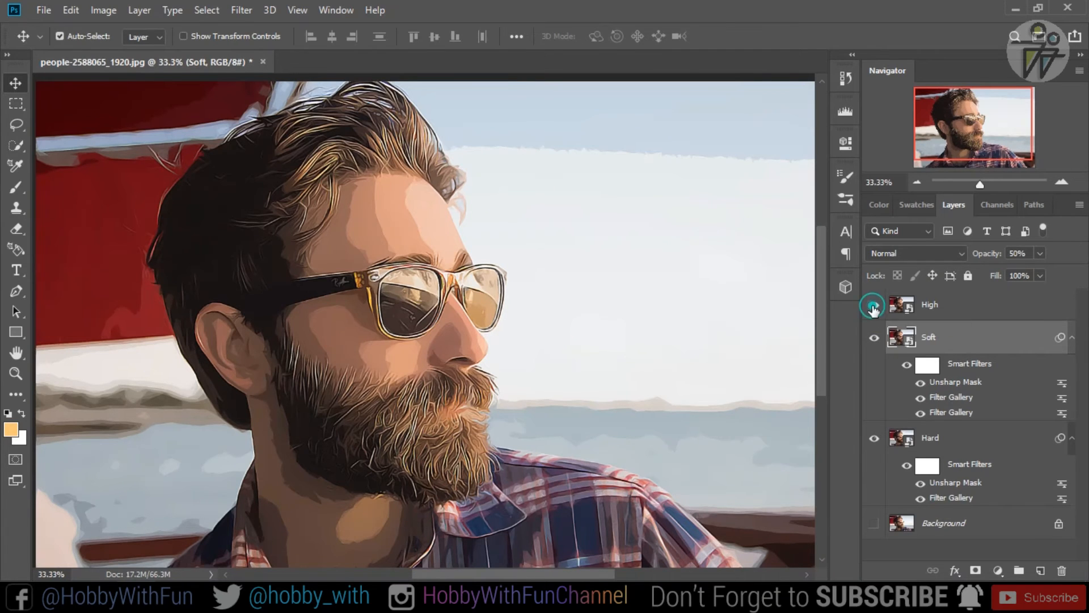
left_click(928, 307)
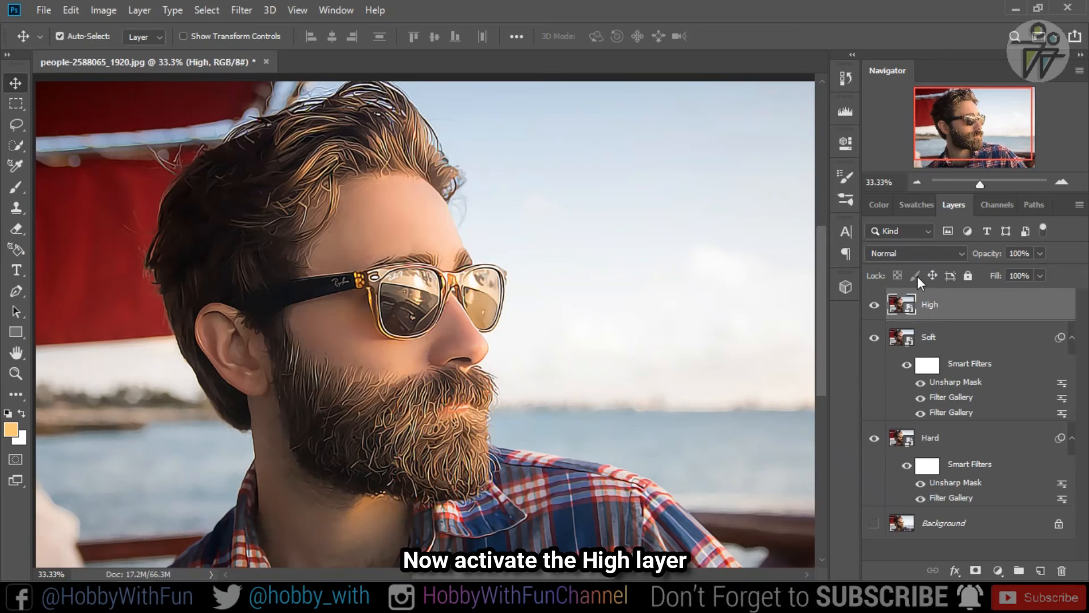
left_click(243, 11)
mouse_move(331, 328)
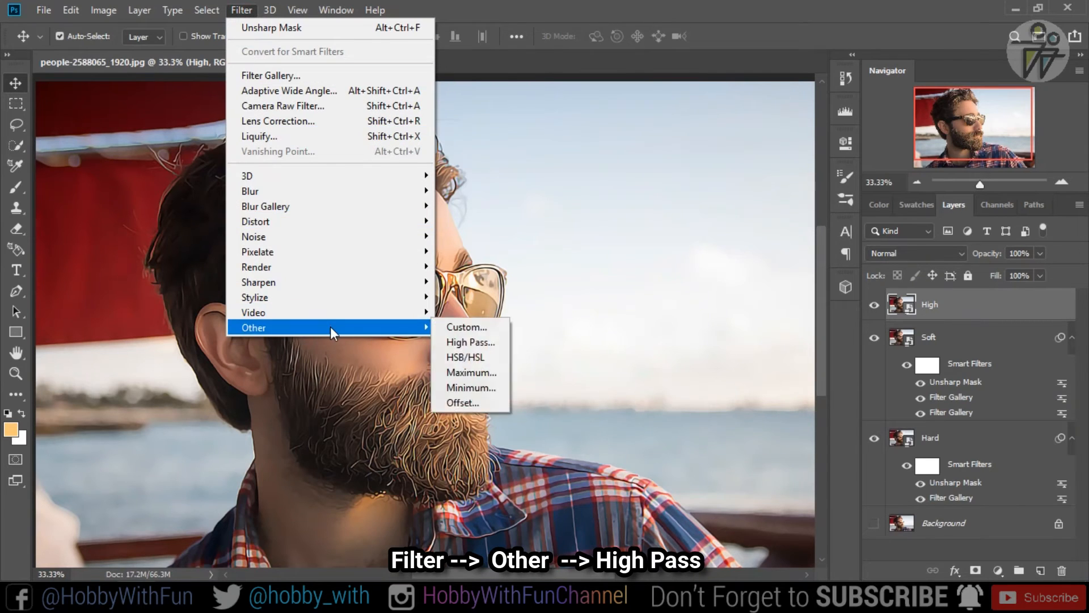
left_click(469, 344)
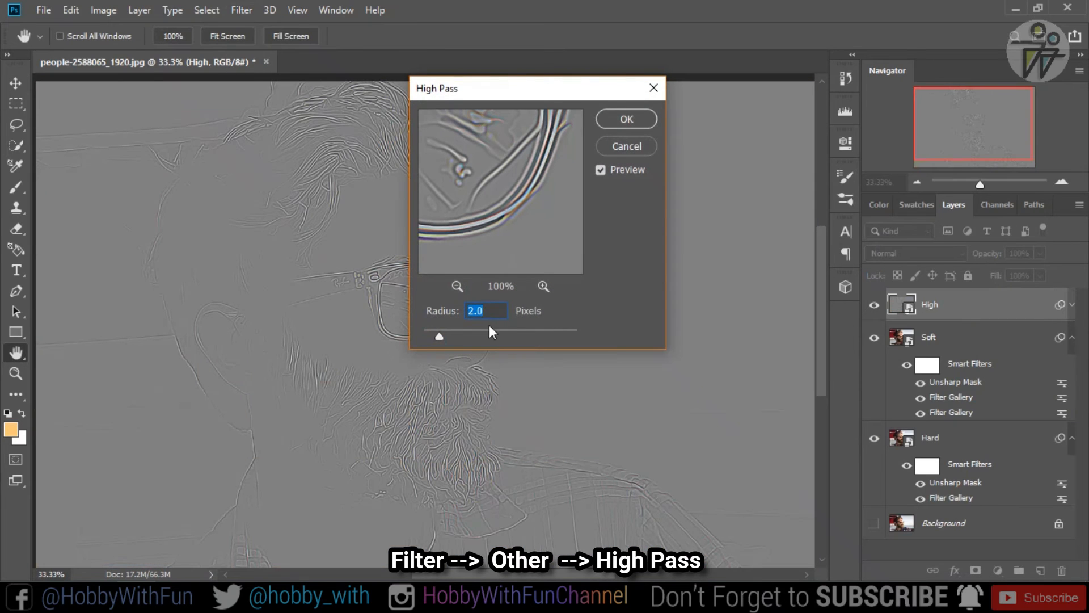
mouse_move(440, 336)
left_mouse_down()
mouse_move(473, 341)
mouse_move(448, 336)
left_mouse_up()
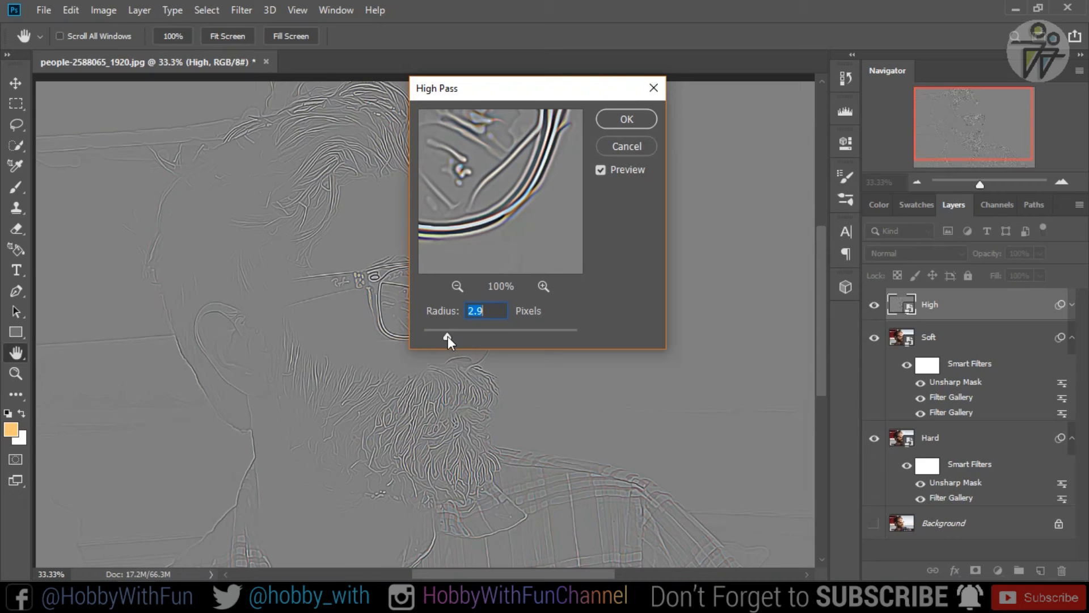
type("2.5")
left_click(623, 121)
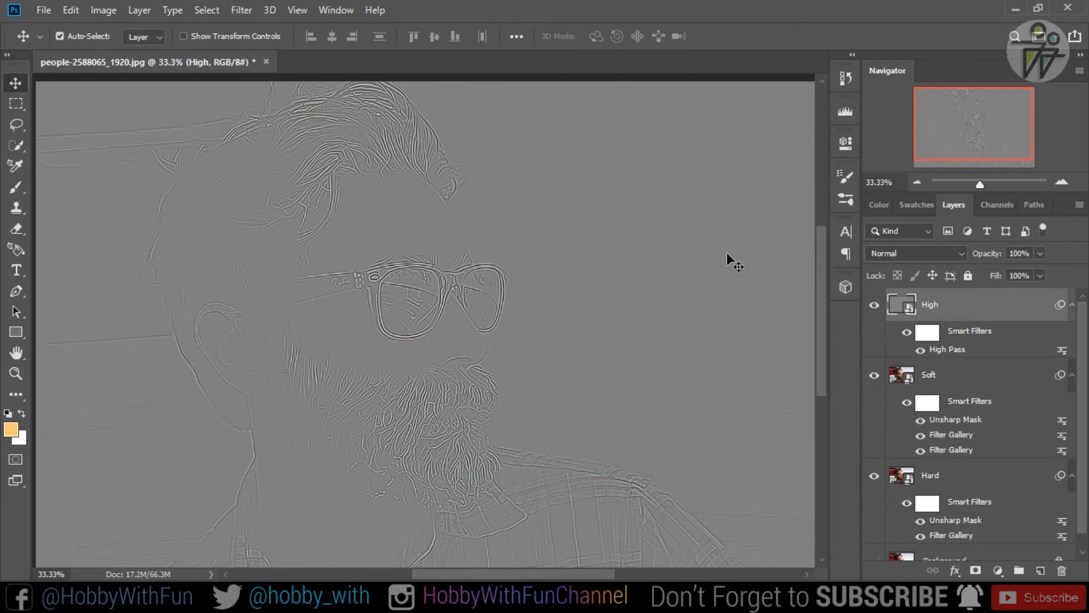
- Set the High layer's blend mode to Overlay and collapse the smart filter lists of the High, Soft and Hard layers
left_click(967, 253)
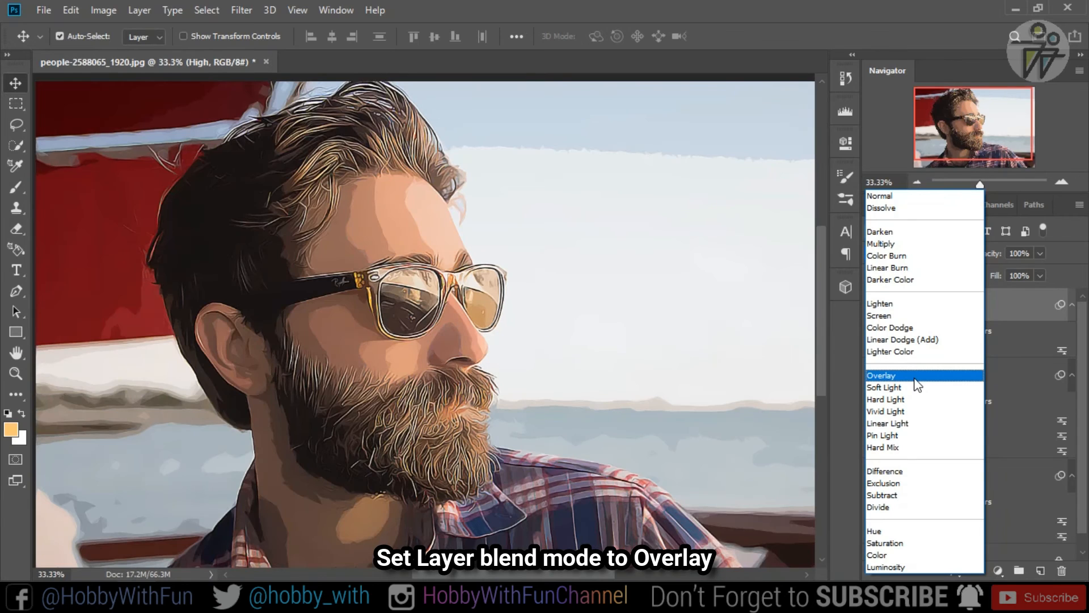
left_click(915, 378)
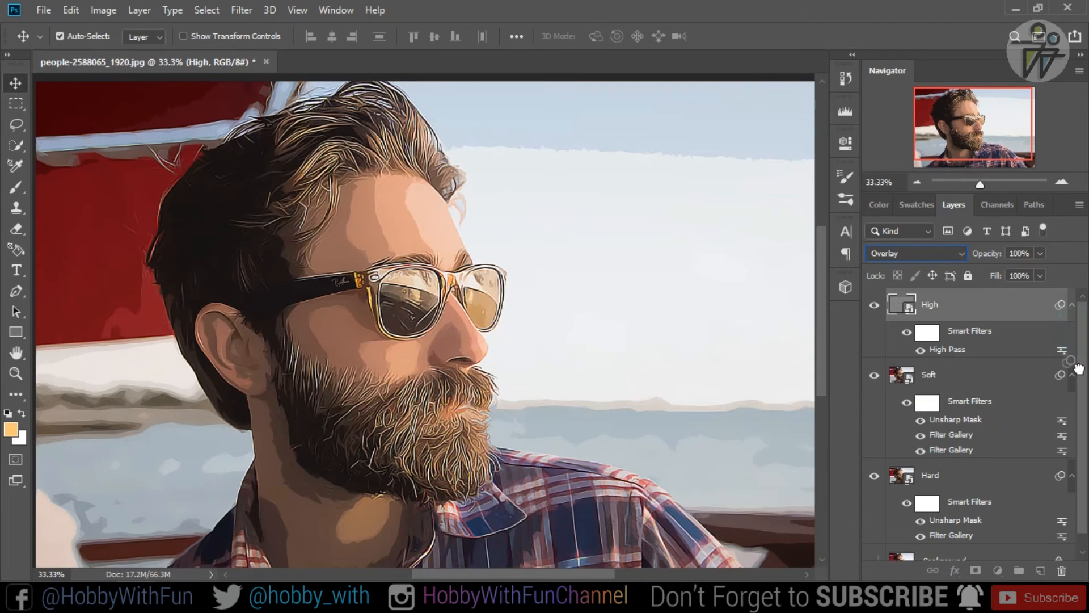
left_click(1072, 305)
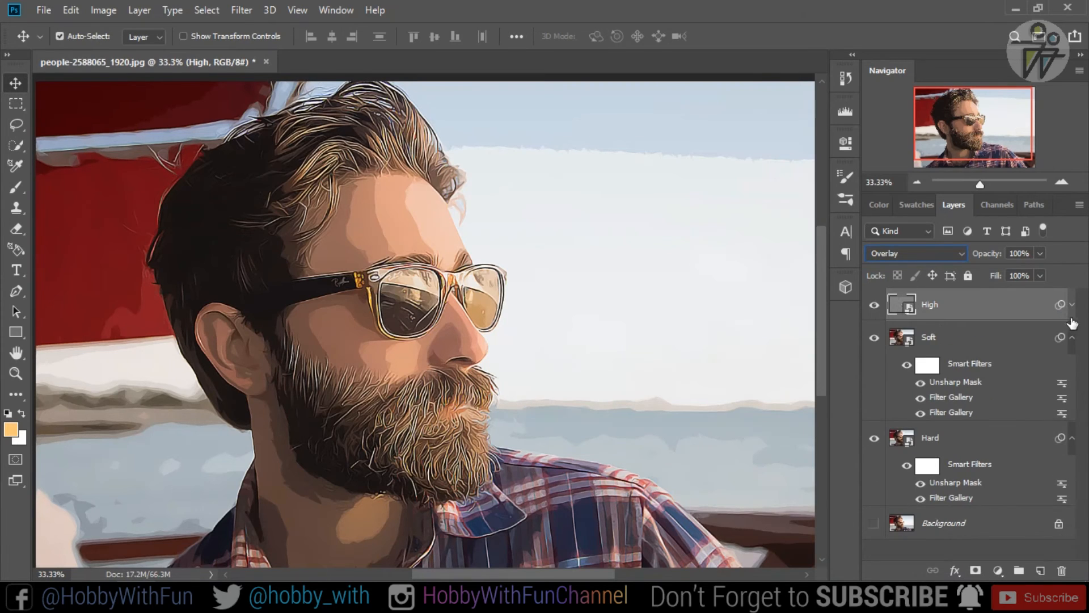
left_click(1072, 337)
left_click(1072, 370)
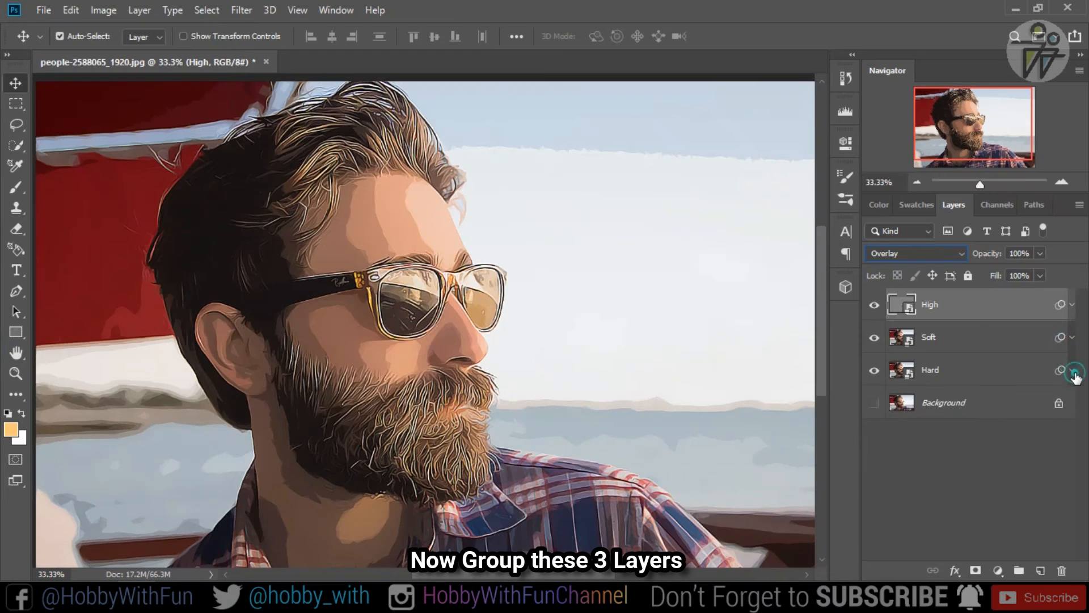
- Group the High, Soft and Hard layers into a group named Main
left_click(964, 307)
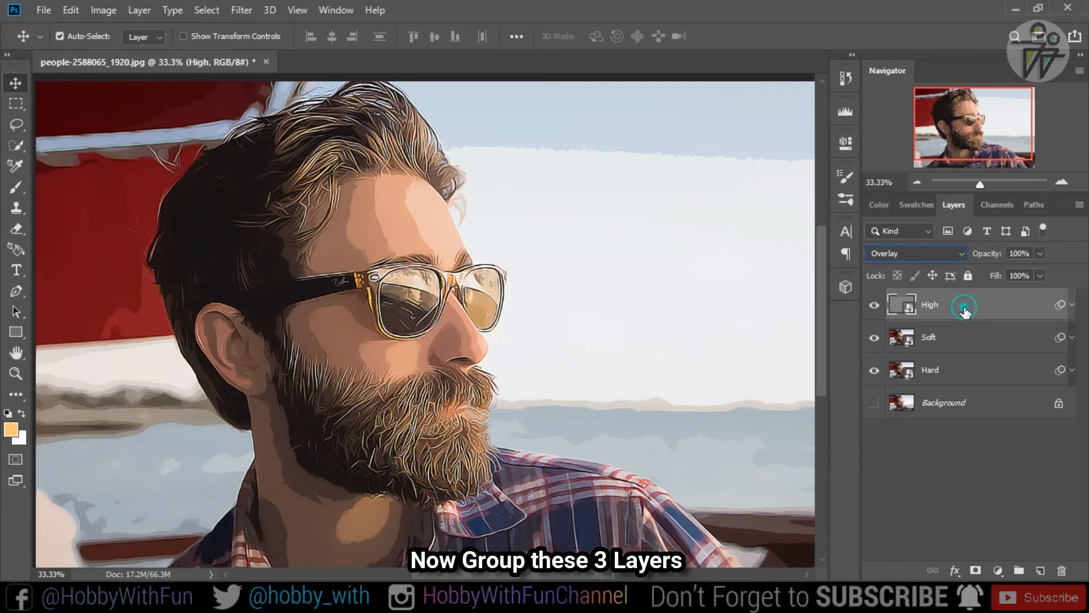
left_click(955, 367, "shift")
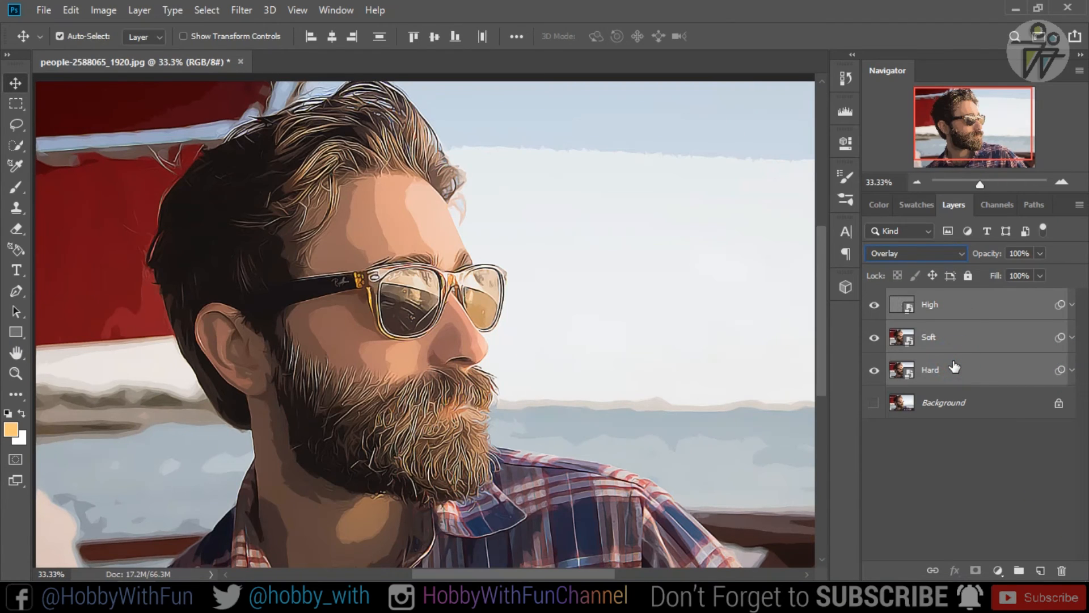
right_click(953, 365)
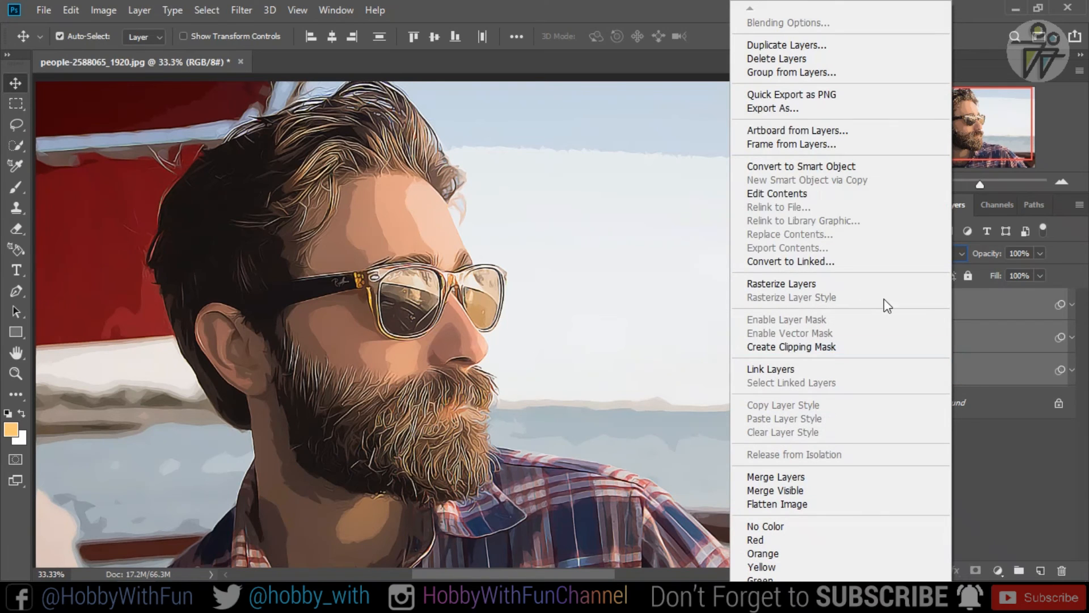
left_click(832, 73)
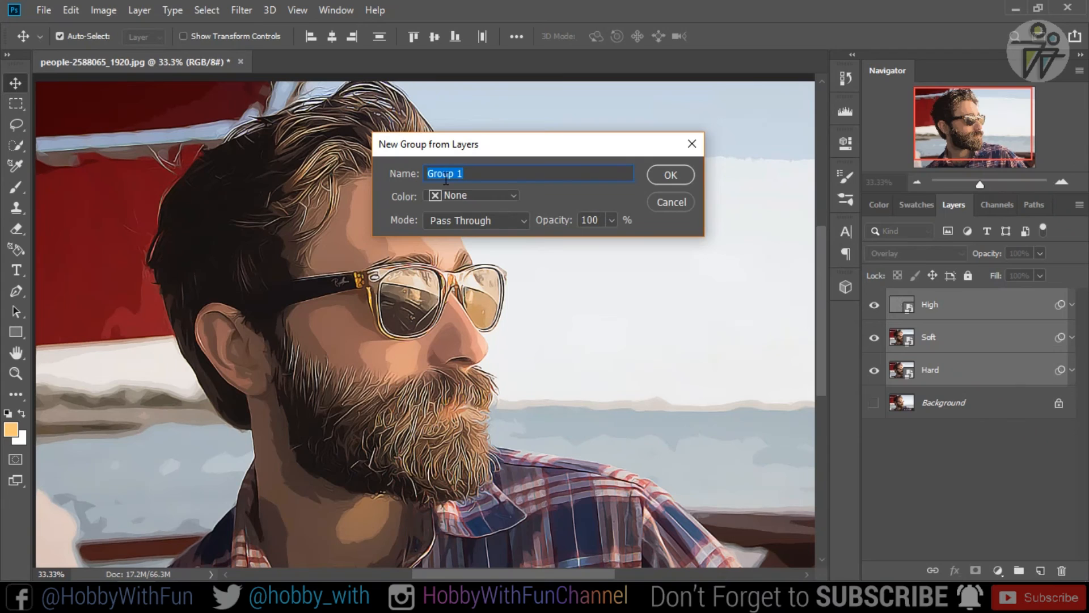
type("Main")
left_click(669, 170)
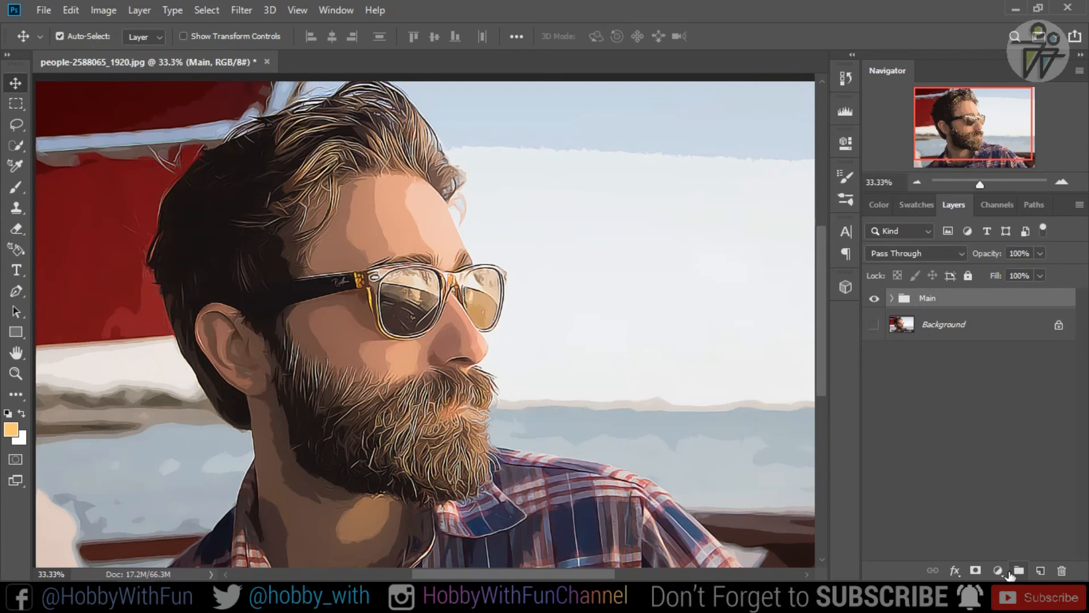
- Add a Levels adjustment layer above the Main group with Output Levels of 0 and 237
left_click(996, 570)
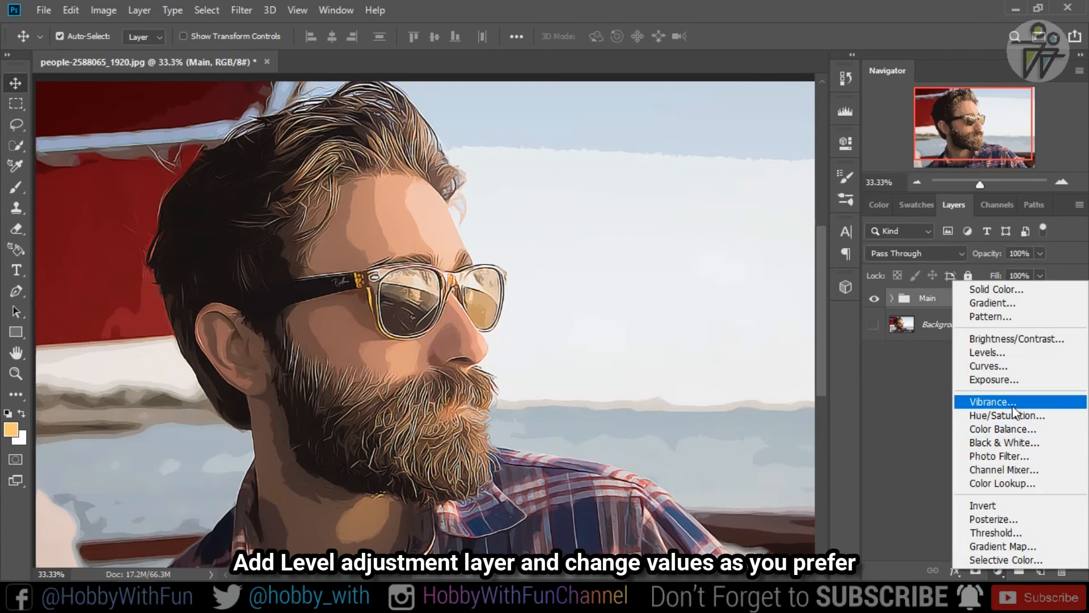
left_click(1005, 352)
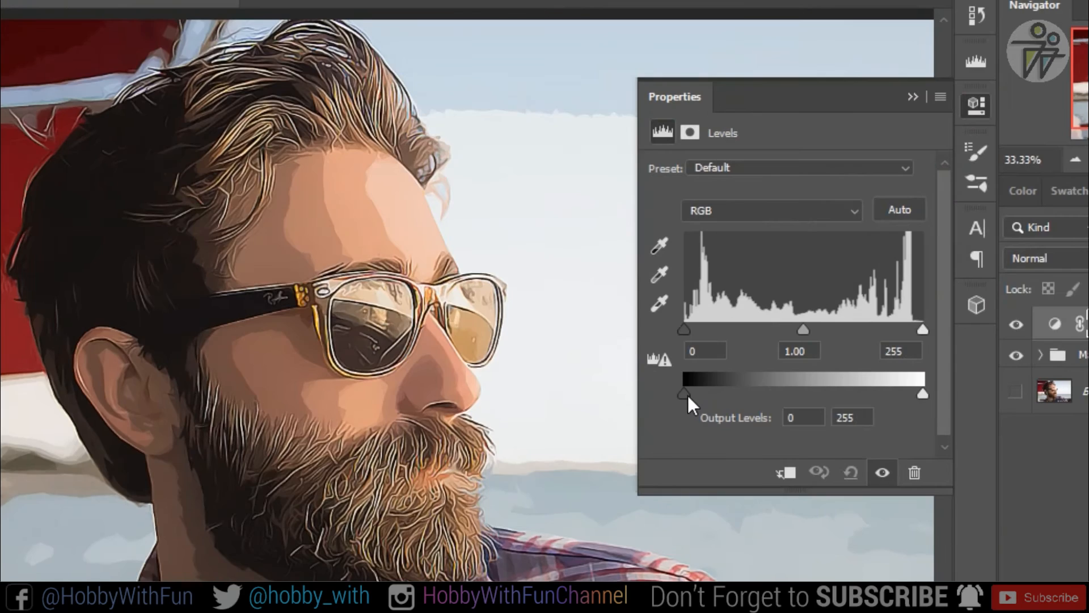
key("ctrl+minus")
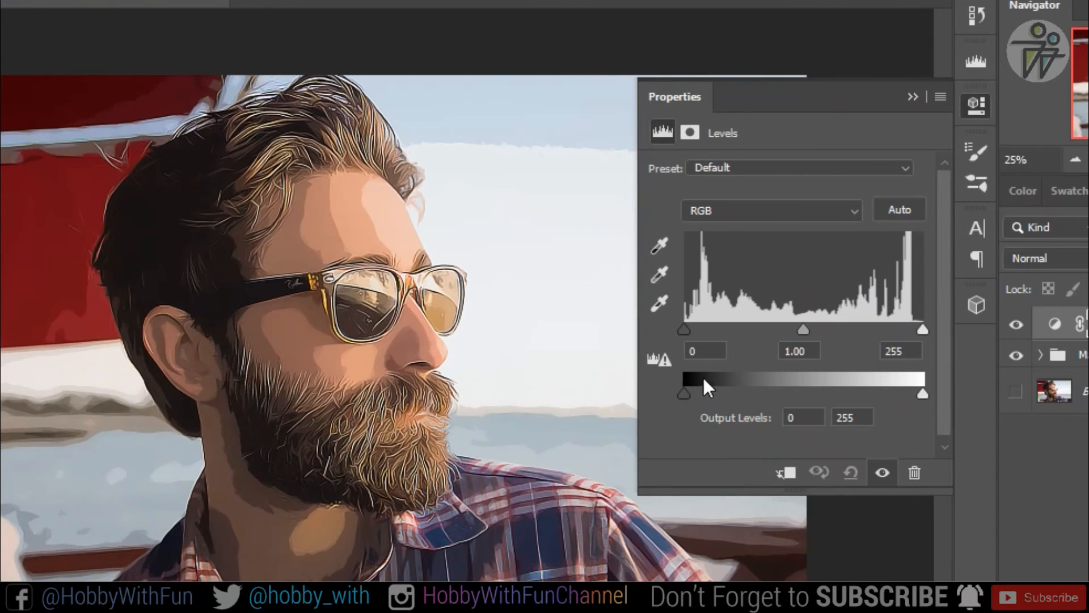
mouse_move(684, 392)
left_mouse_down()
mouse_move(706, 389)
mouse_move(693, 391)
left_mouse_up()
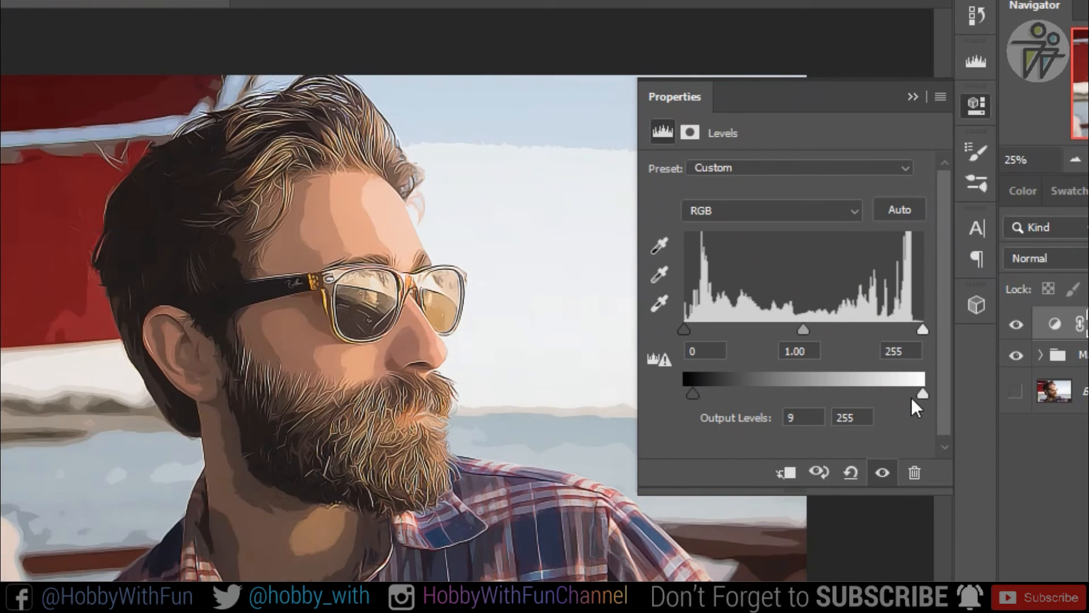
left_click_drag(922, 394, 901, 393)
left_click_drag(694, 398, 657, 397)
left_click_drag(896, 392, 907, 395)
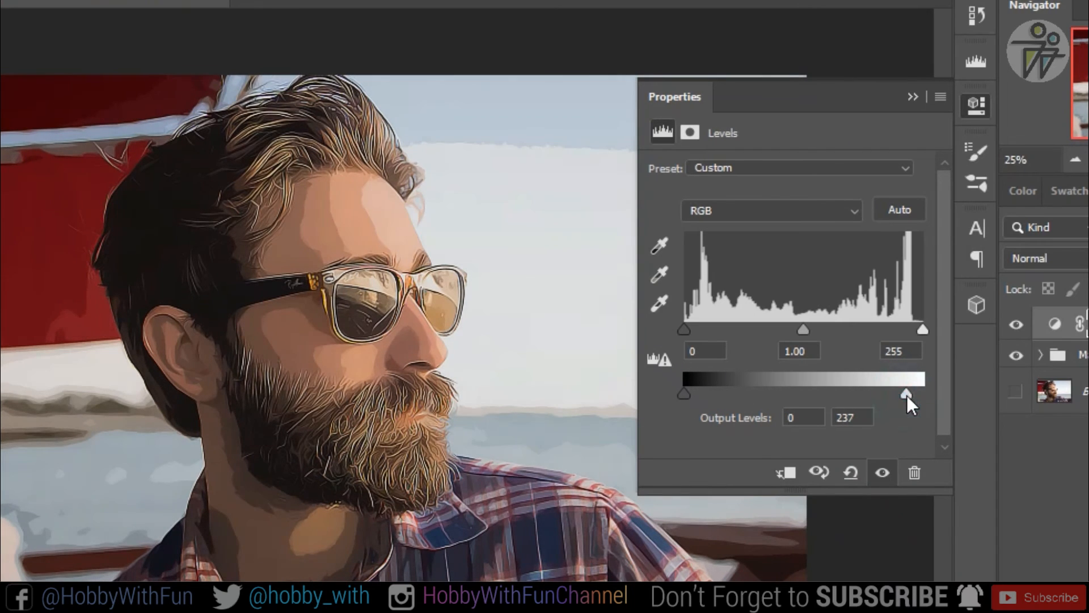
left_click(909, 97)
- Add a Vibrance adjustment layer with Vibrance set to +30 and Saturation to +3
left_click(997, 570)
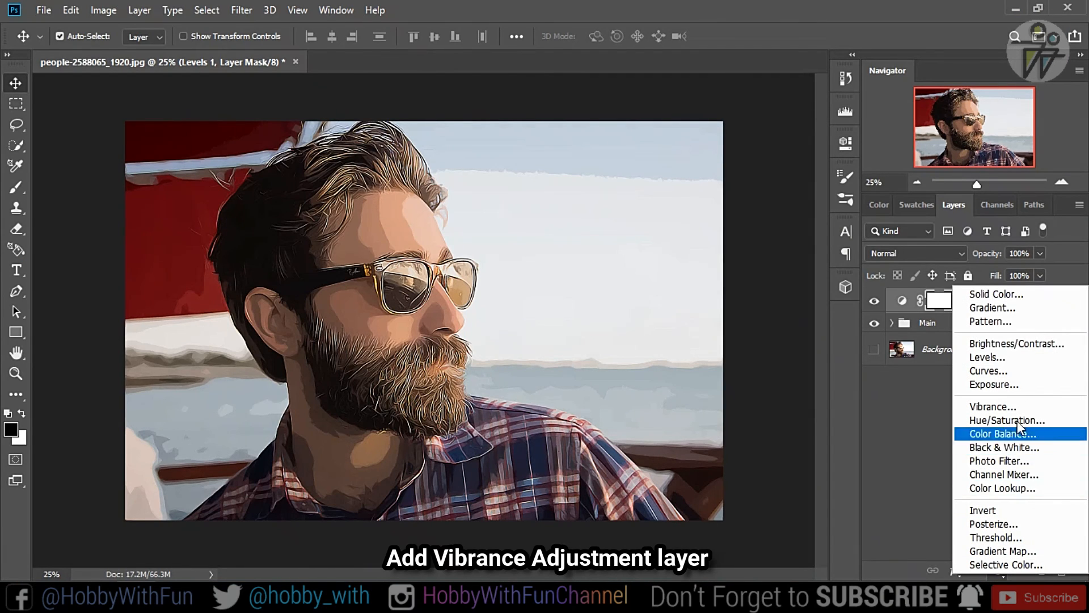
left_click(1009, 405)
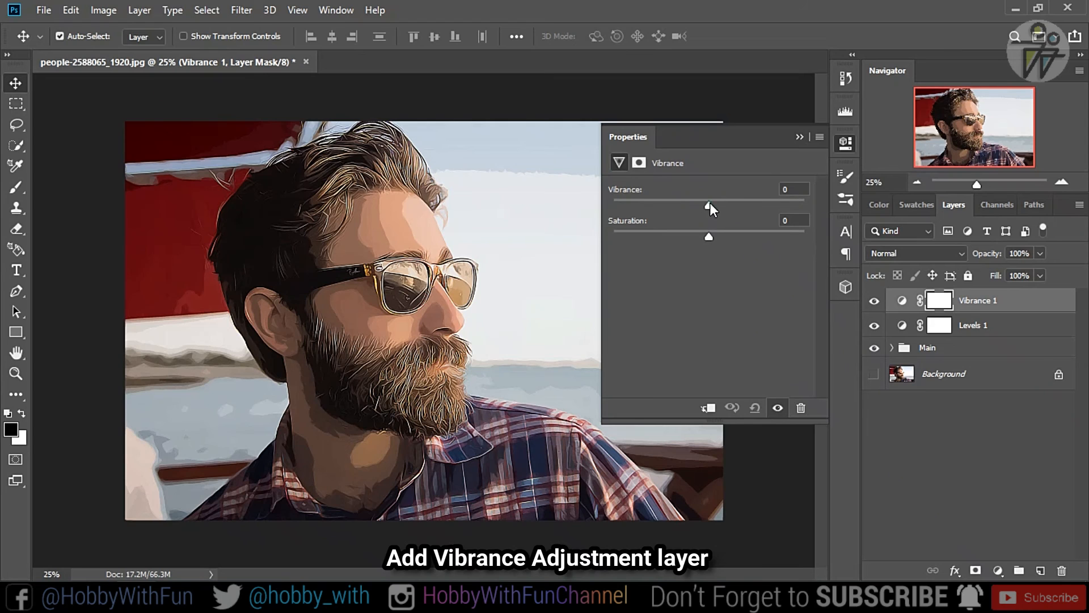
left_click_drag(709, 203, 769, 221)
mouse_move(708, 236)
left_mouse_down()
mouse_move(745, 238)
mouse_move(686, 239)
mouse_move(735, 241)
mouse_move(712, 242)
left_mouse_up()
left_click_drag(763, 208, 737, 206)
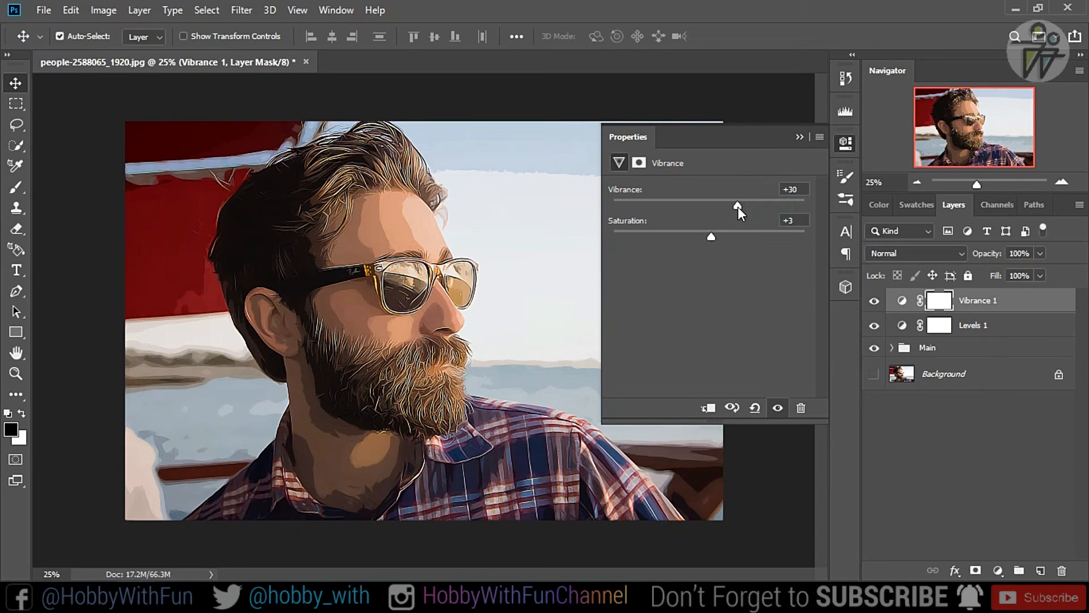
left_click(801, 136)
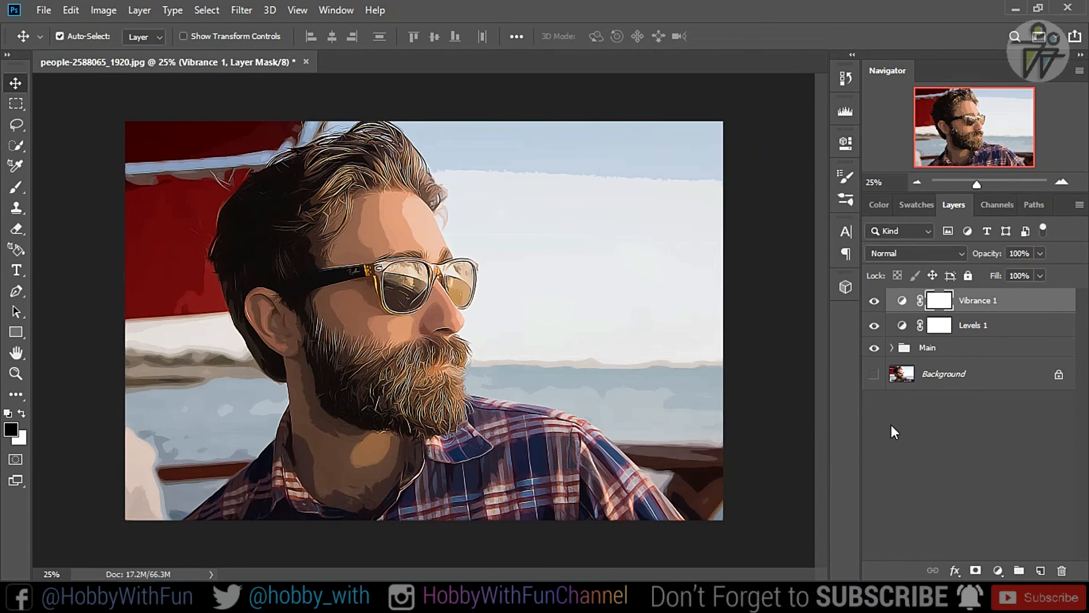
- Add a Color Balance adjustment layer and fine-tune its Midtones color balance
left_click(998, 570)
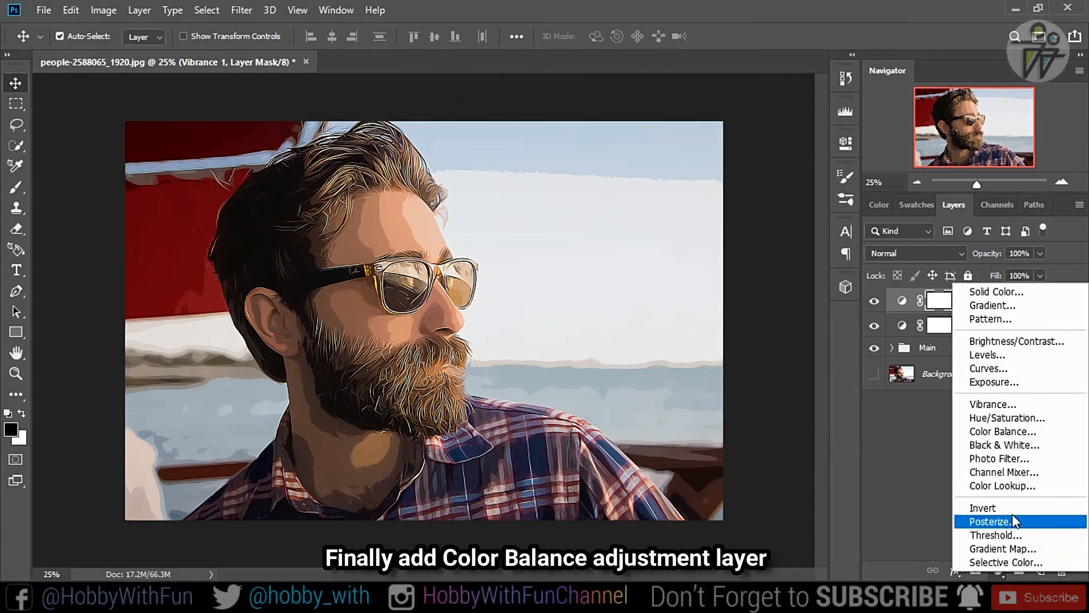
left_click(1010, 432)
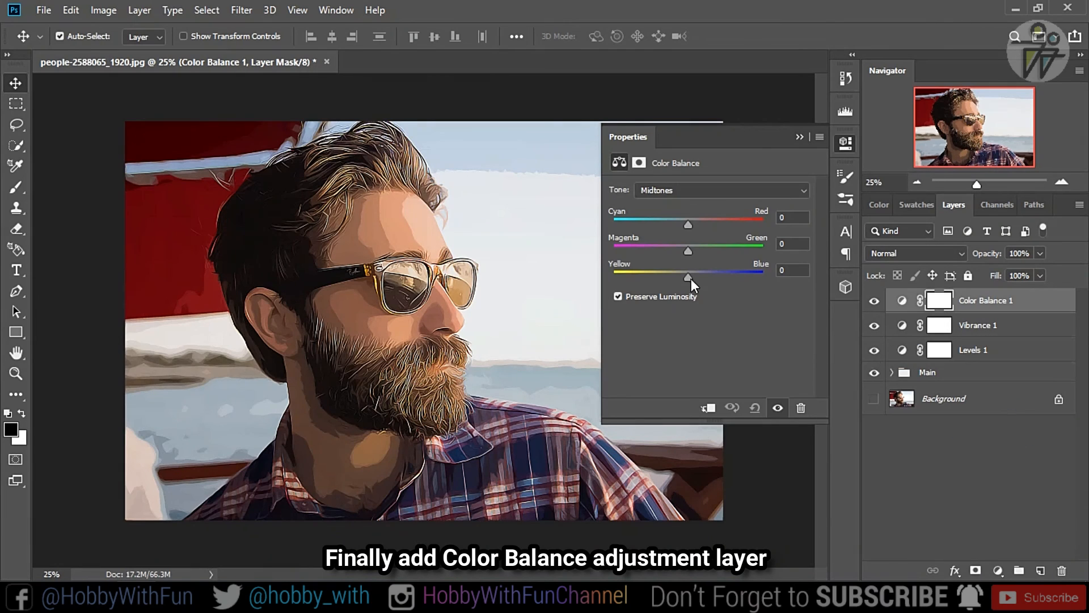
left_click_drag(688, 223, 691, 278)
left_click(800, 137)
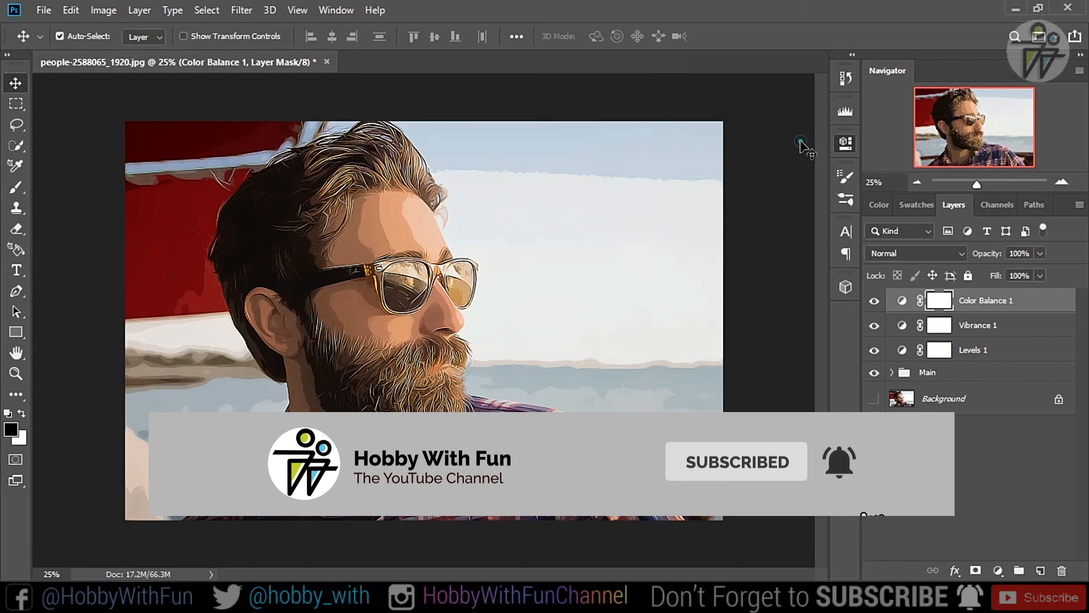
- Group the Color Balance, Vibrance and Levels adjustment layers into a group named Adjusments
left_click(975, 349, "shift")
right_click(974, 346)
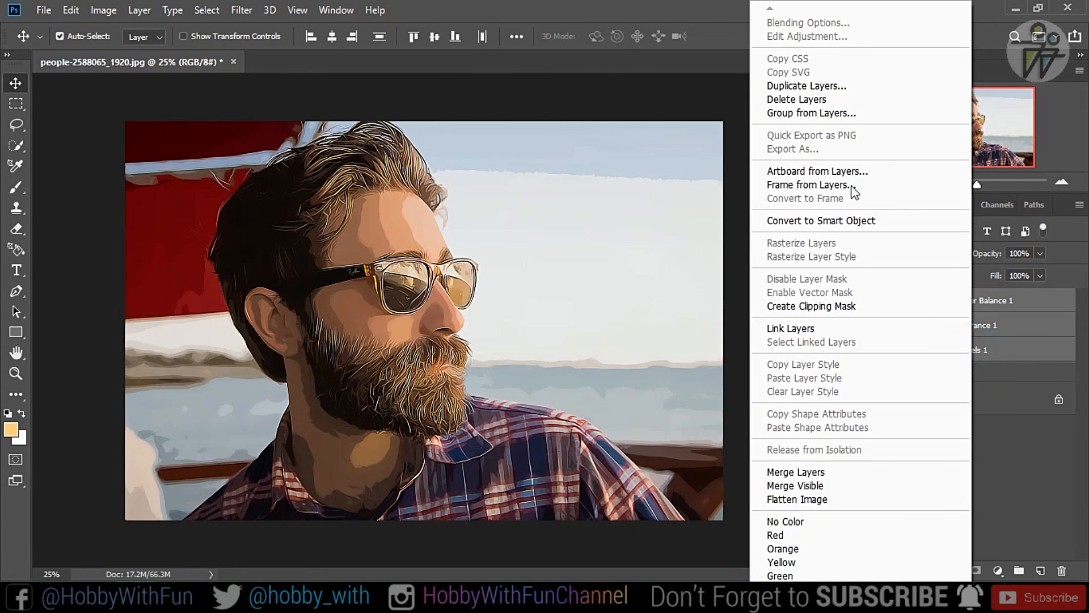
left_click(834, 113)
type("Adj")
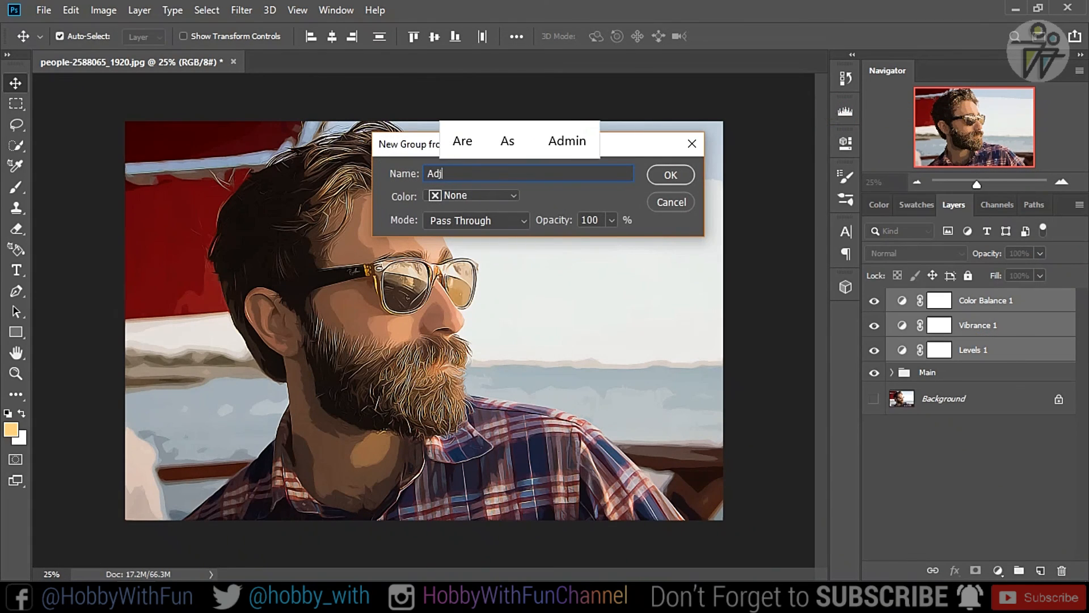
type("usments")
key("Return")
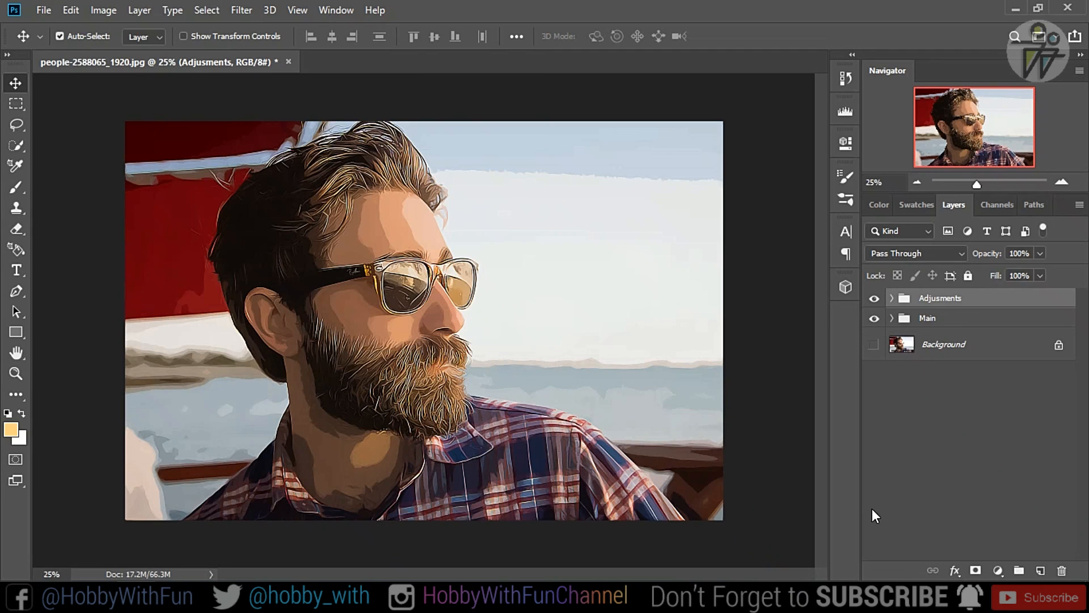
- Show the Background layer and combine the Adjusments and Main groups into one parent group with the default name
key("ctrl+plus")
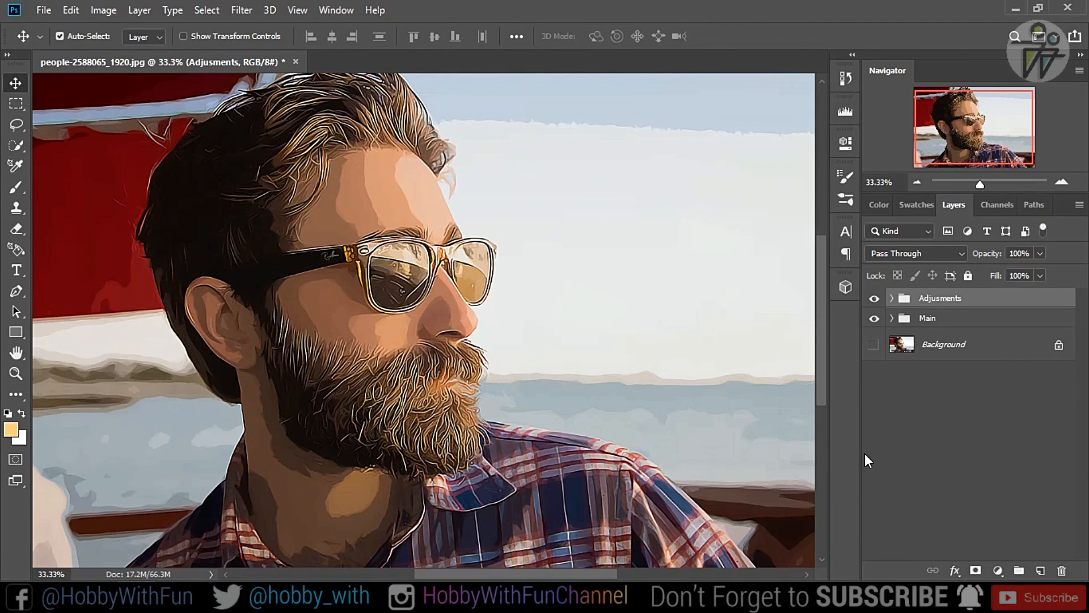
left_click(874, 344)
left_click(943, 318, "shift")
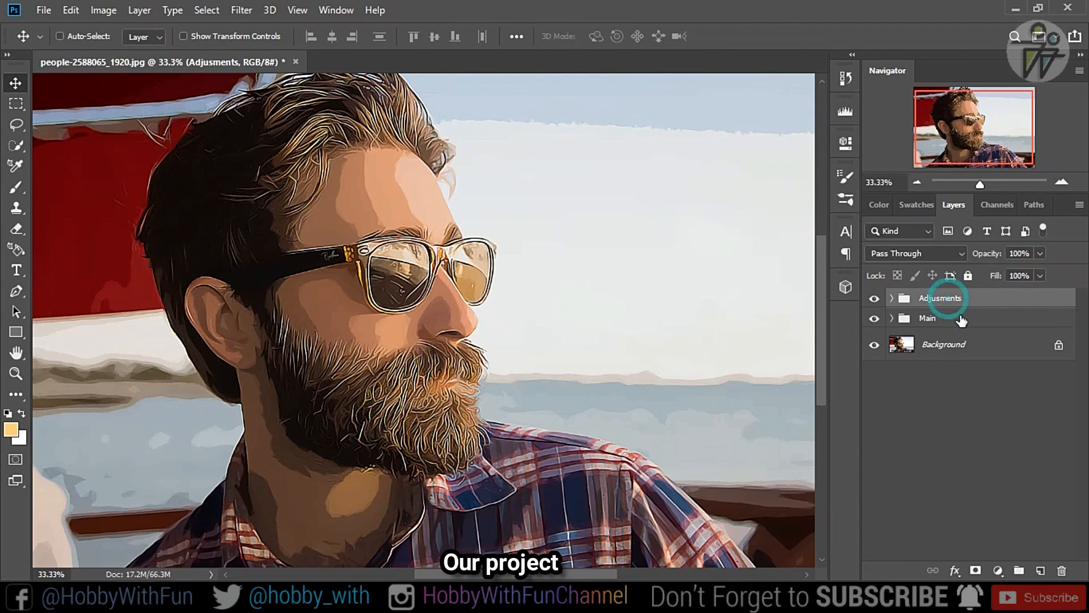
right_click(962, 325)
left_click(863, 111)
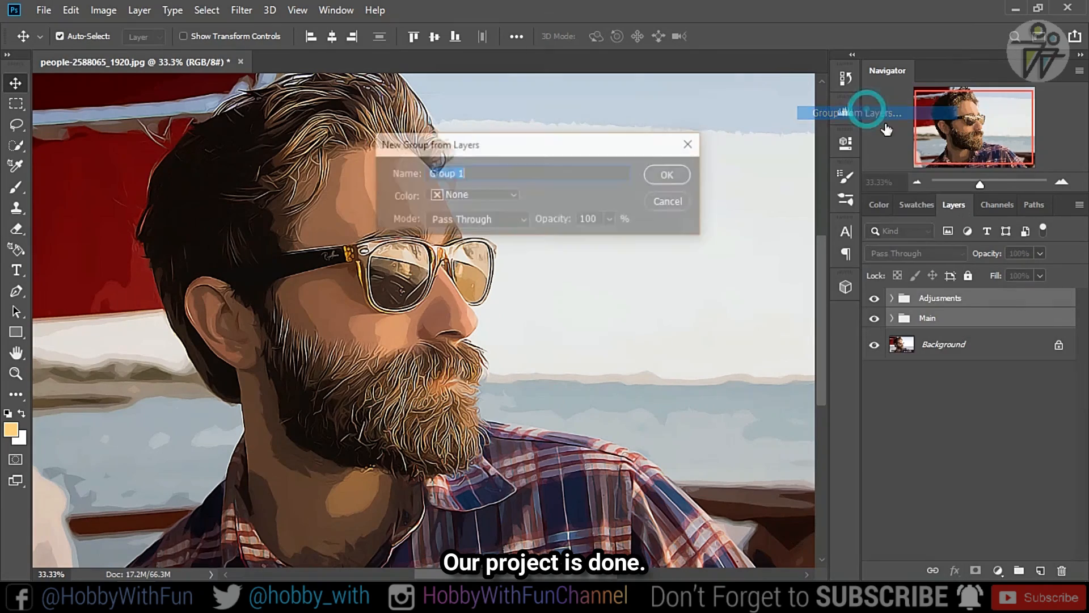
left_click(667, 175)
- Toggle the parent group's visibility to compare the painted result with the original photo
left_click(874, 299)
left_click(874, 299)
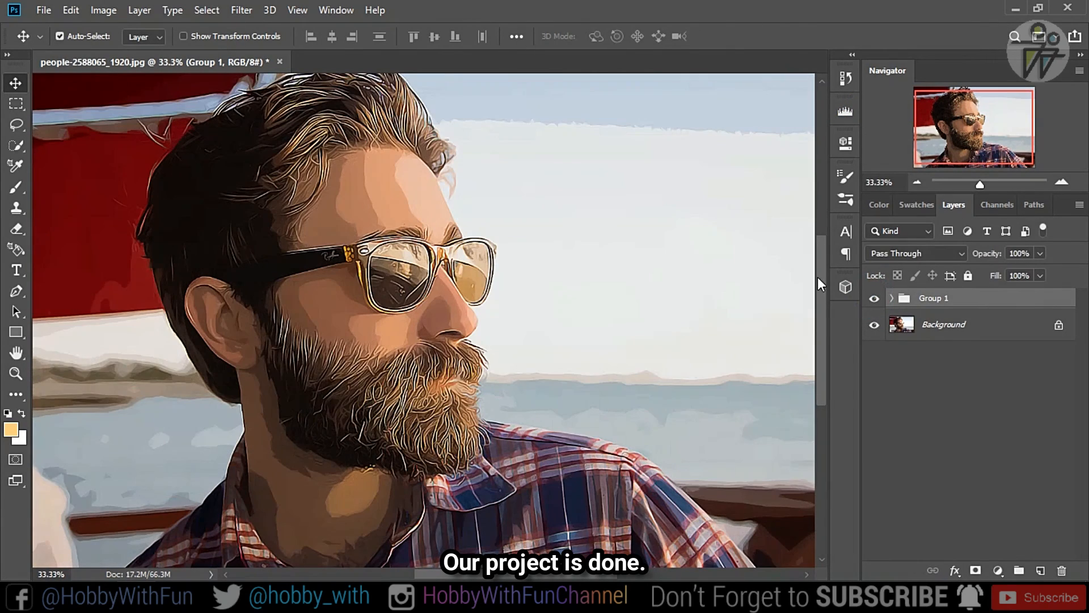
key("ctrl+minus")
left_click(873, 299)
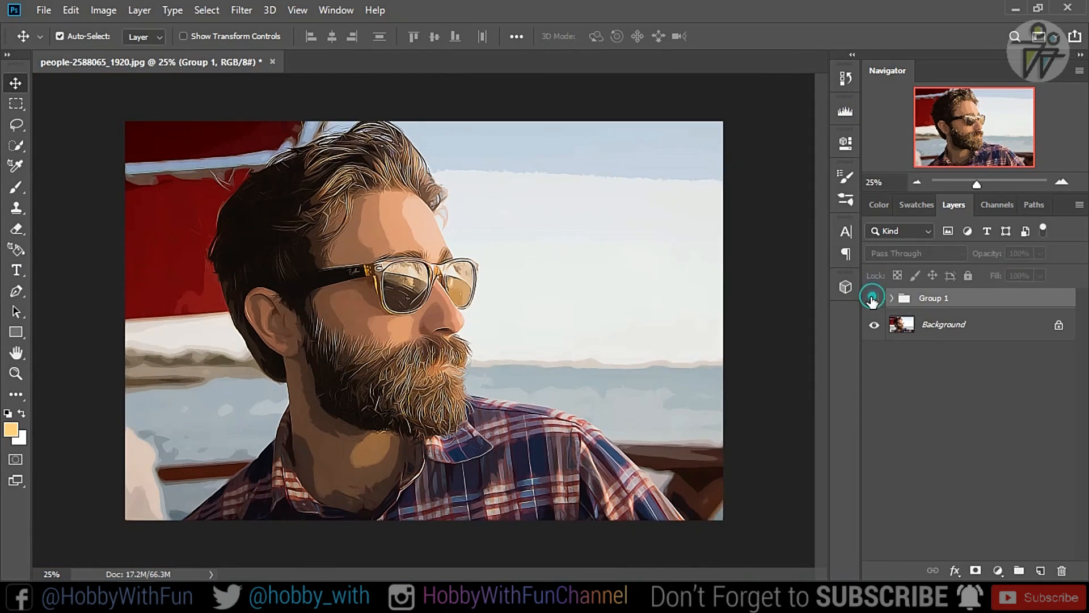
left_click(873, 299)
left_click(873, 299)
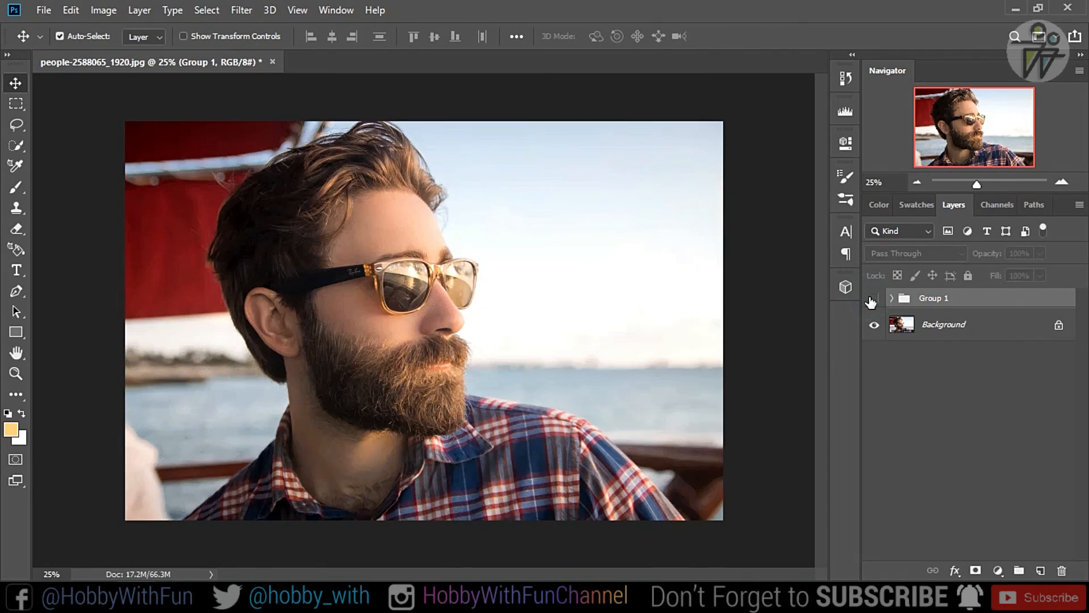
left_click(873, 299)
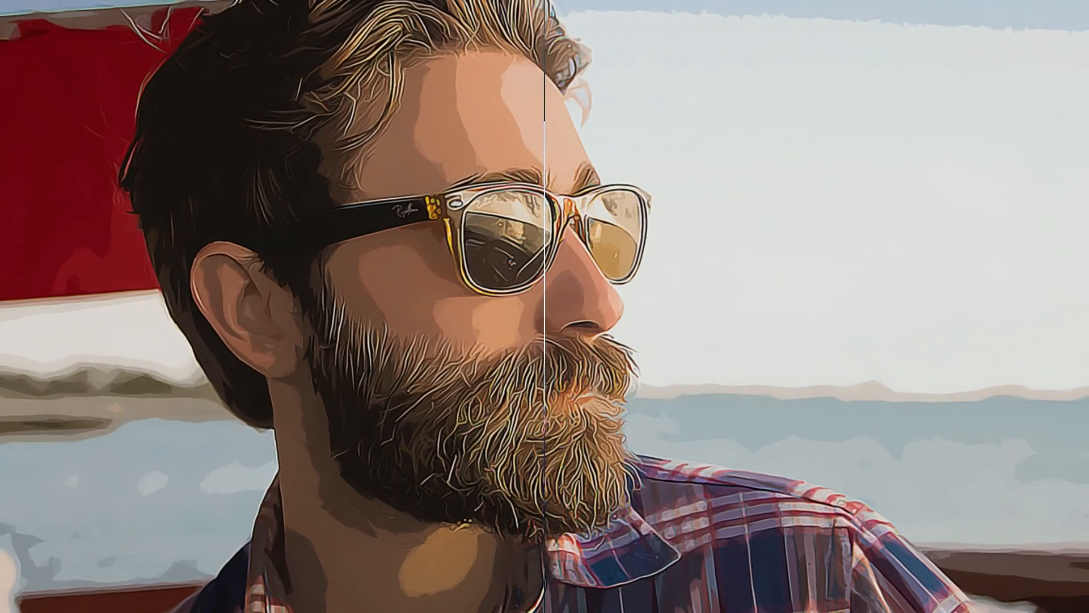